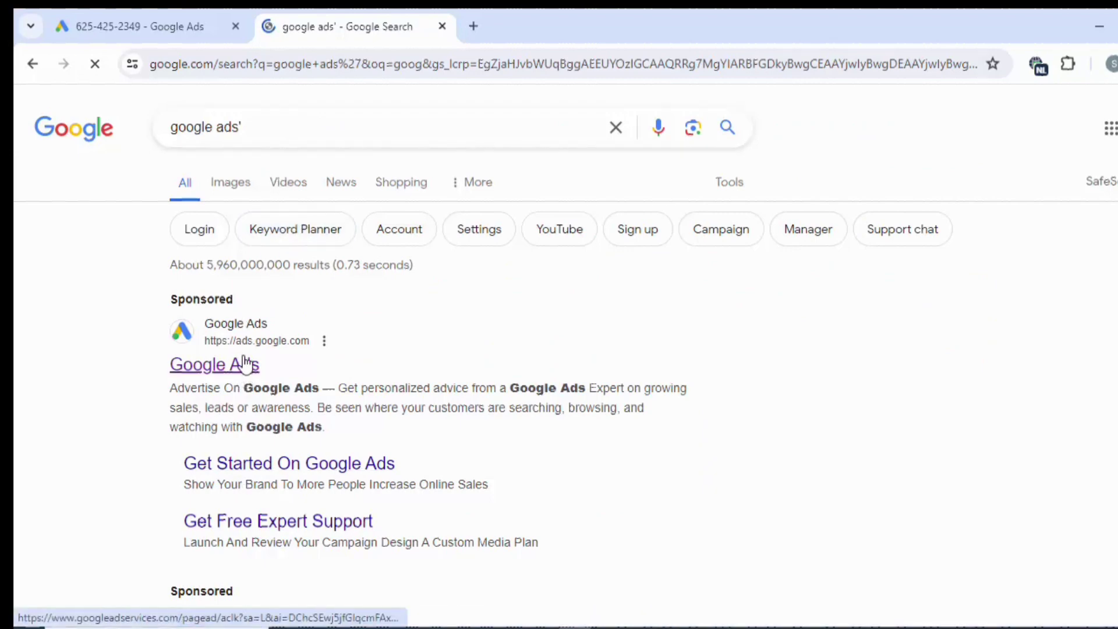
Scroll the 'google ads' search results down to the sponsored Google Ads listing.
{"action": "scroll", "coordinate": [245, 365], "scroll_direction": "down", "scroll_amount": 2}
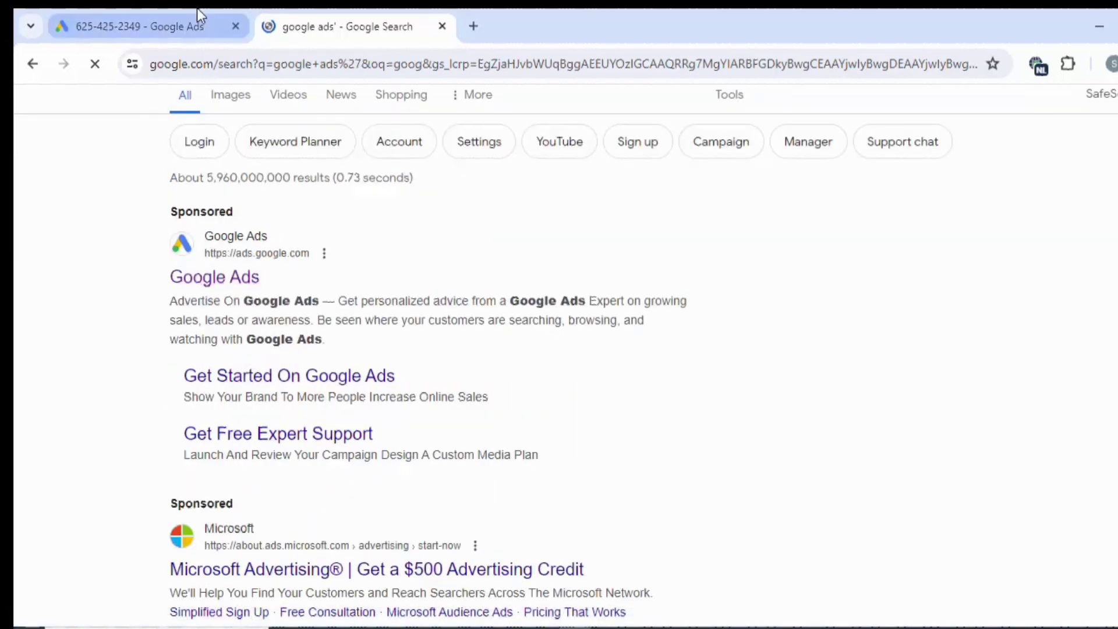
Start a new Google Ads sign-up with Start now on the landing page.
{"action": "left_click", "coordinate": [209, 29]}
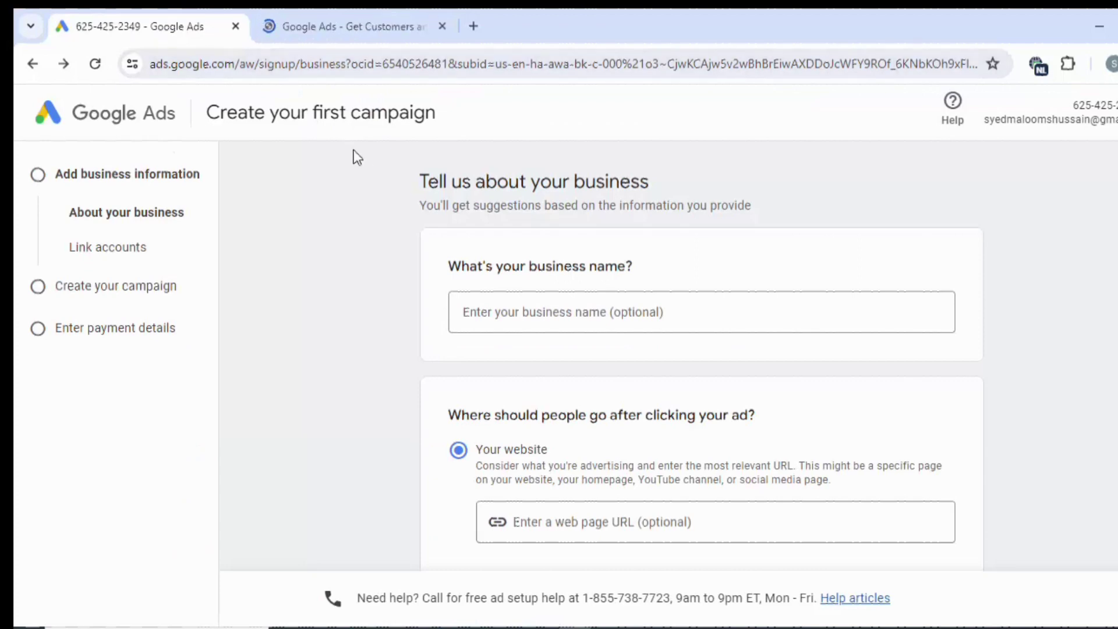
{"action": "left_click", "coordinate": [331, 16]}
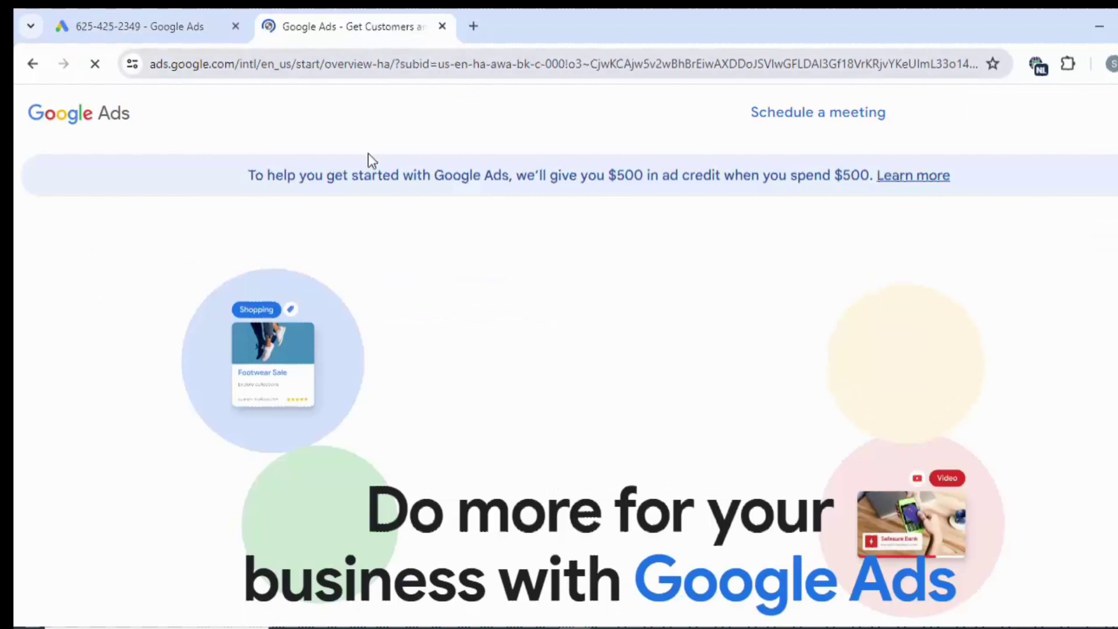
{"action": "scroll", "coordinate": [376, 177], "scroll_direction": "down", "scroll_amount": 6}
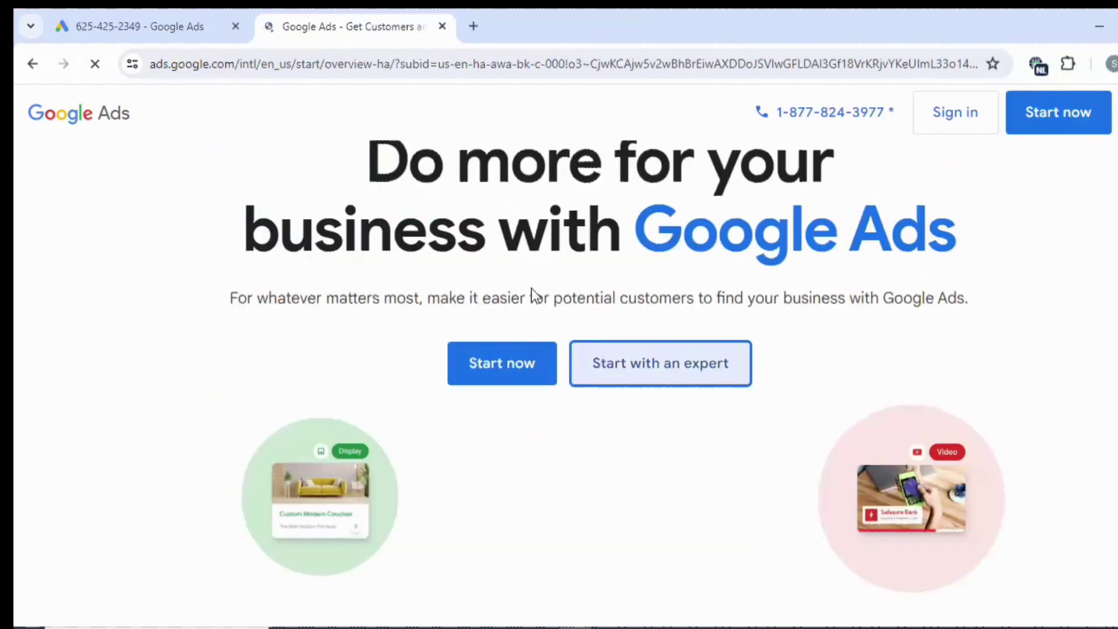
{"action": "left_click", "coordinate": [495, 368]}
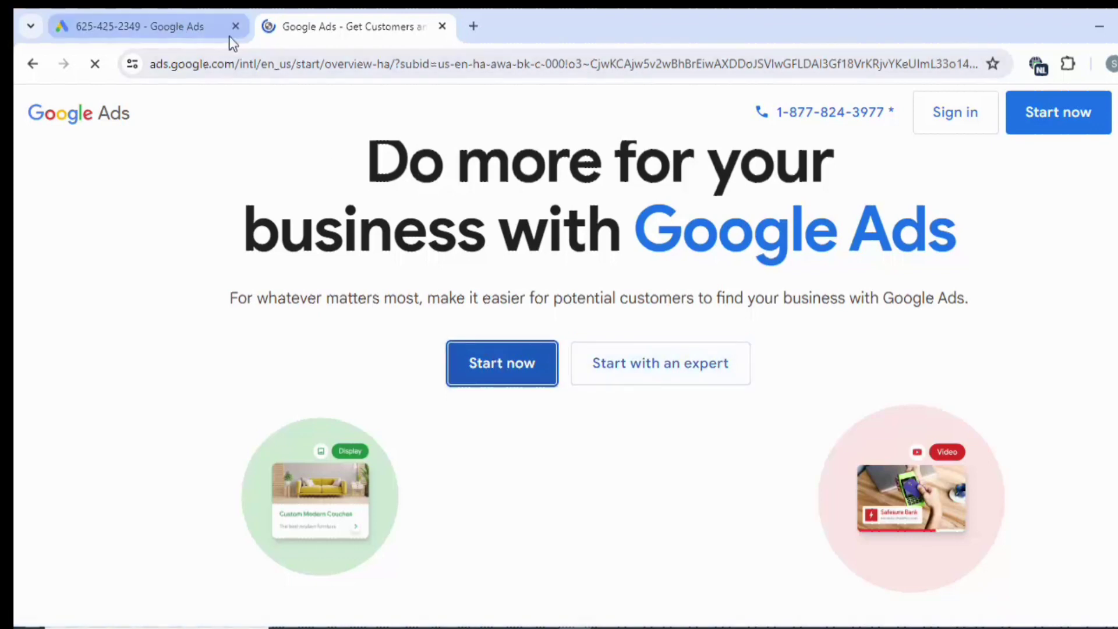
Go back to the empty 'Tell us about your business' form and look it over.
{"action": "left_click", "coordinate": [194, 30]}
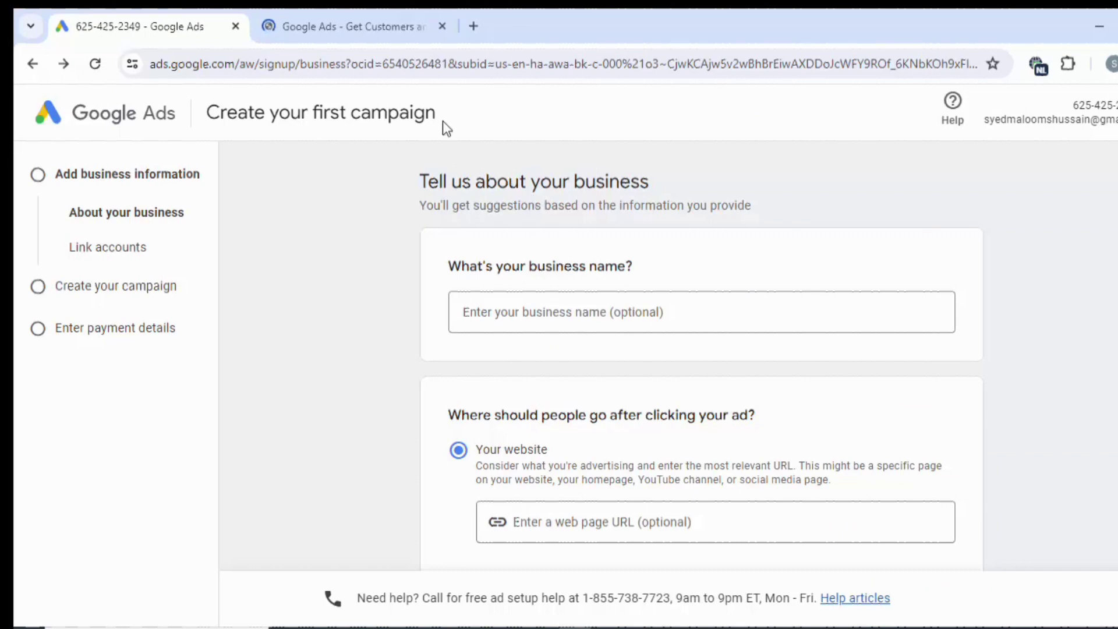
{"action": "left_click", "coordinate": [372, 42]}
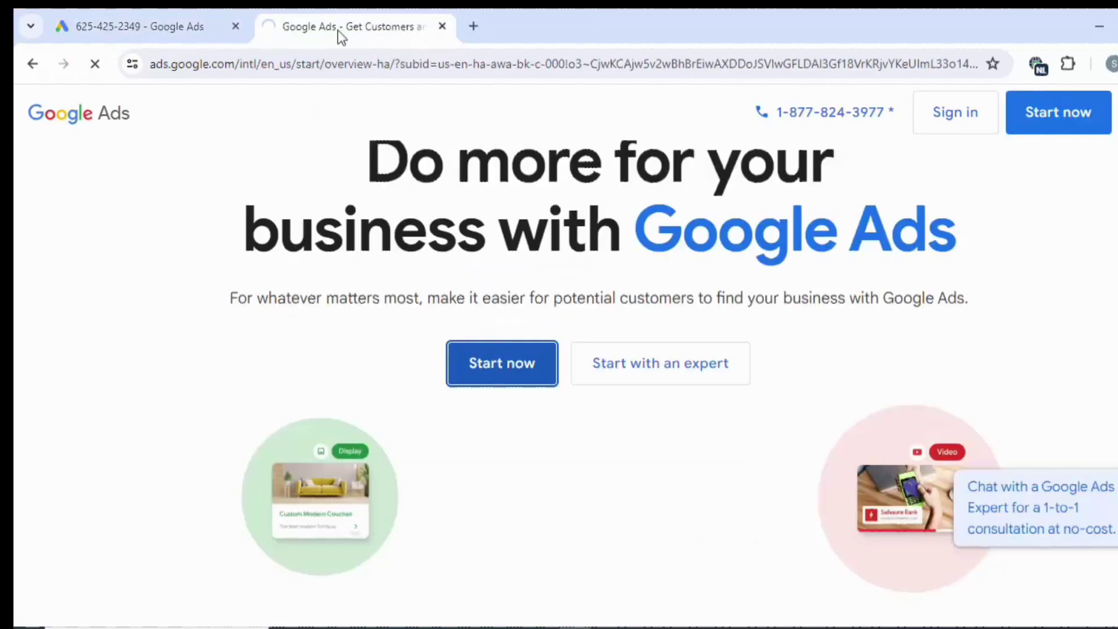
{"action": "left_click", "coordinate": [134, 23]}
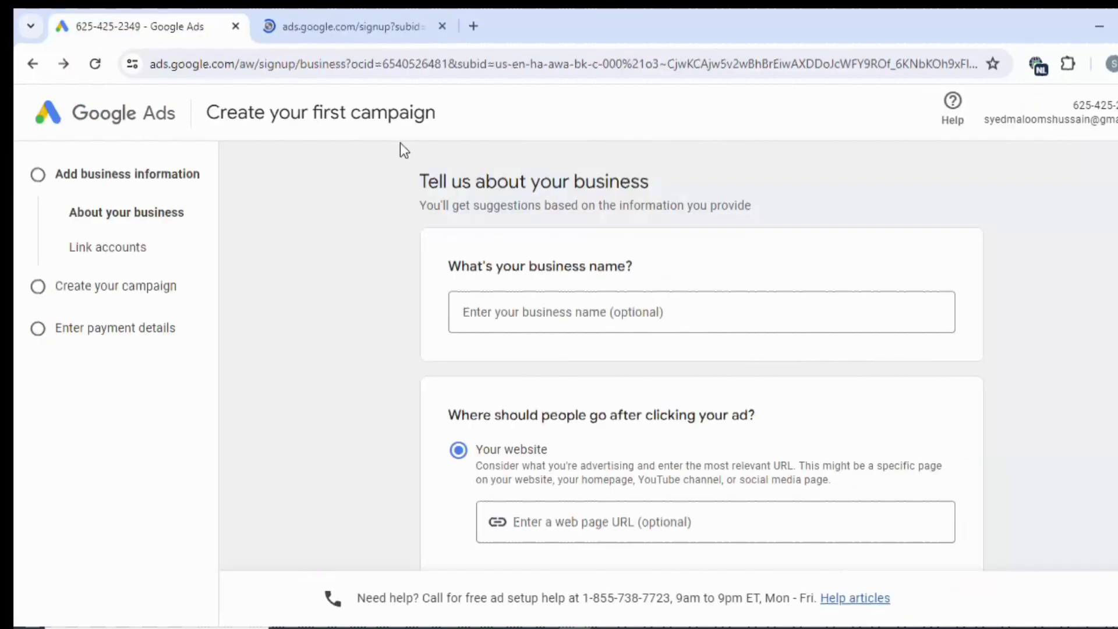
{"action": "scroll", "coordinate": [487, 180], "scroll_direction": "down", "scroll_amount": 3}
{"action": "scroll", "coordinate": [488, 181], "scroll_direction": "up", "scroll_amount": 3}
{"action": "scroll", "coordinate": [490, 181], "scroll_direction": "down", "scroll_amount": 3}
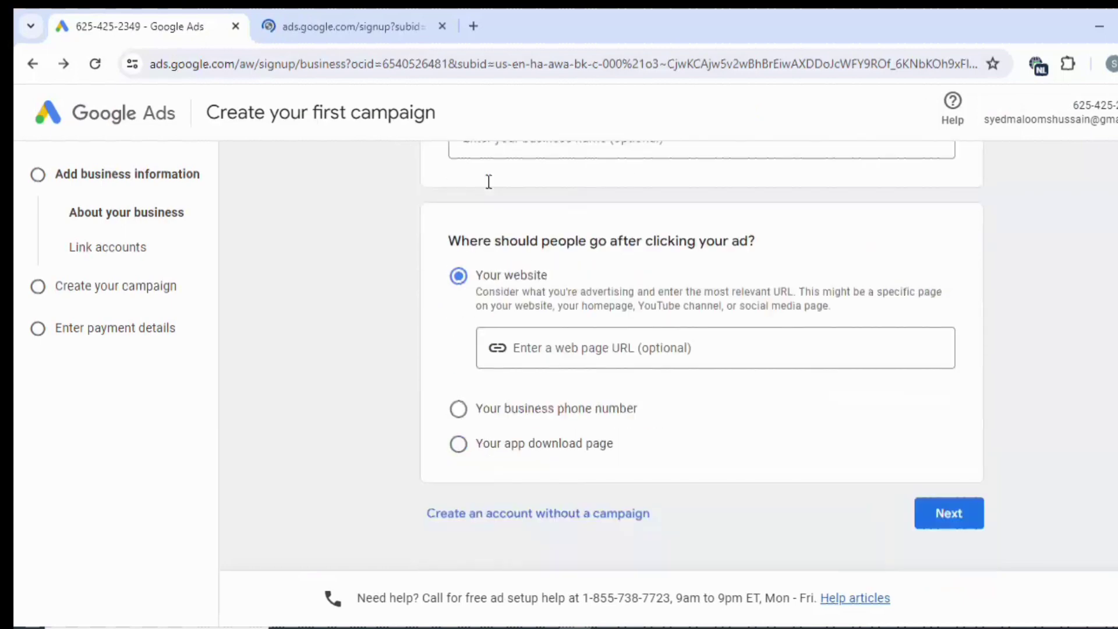
{"action": "scroll", "coordinate": [487, 181], "scroll_direction": "up", "scroll_amount": 3}
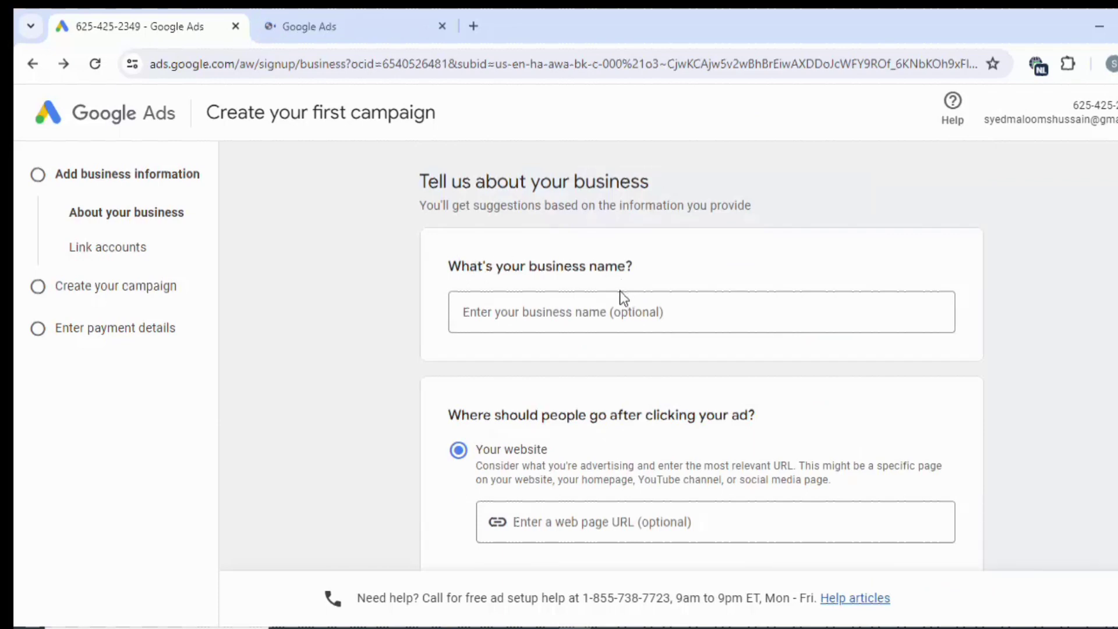
{"action": "scroll", "coordinate": [631, 313], "scroll_direction": "down", "scroll_amount": 3}
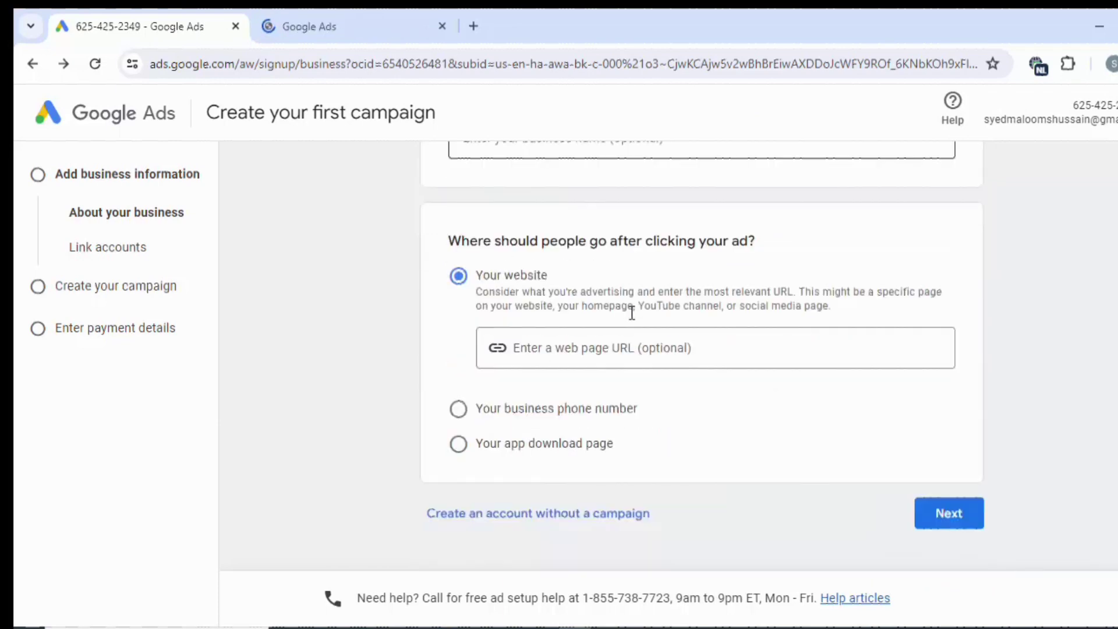
{"action": "scroll", "coordinate": [568, 326], "scroll_direction": "up", "scroll_amount": 3}
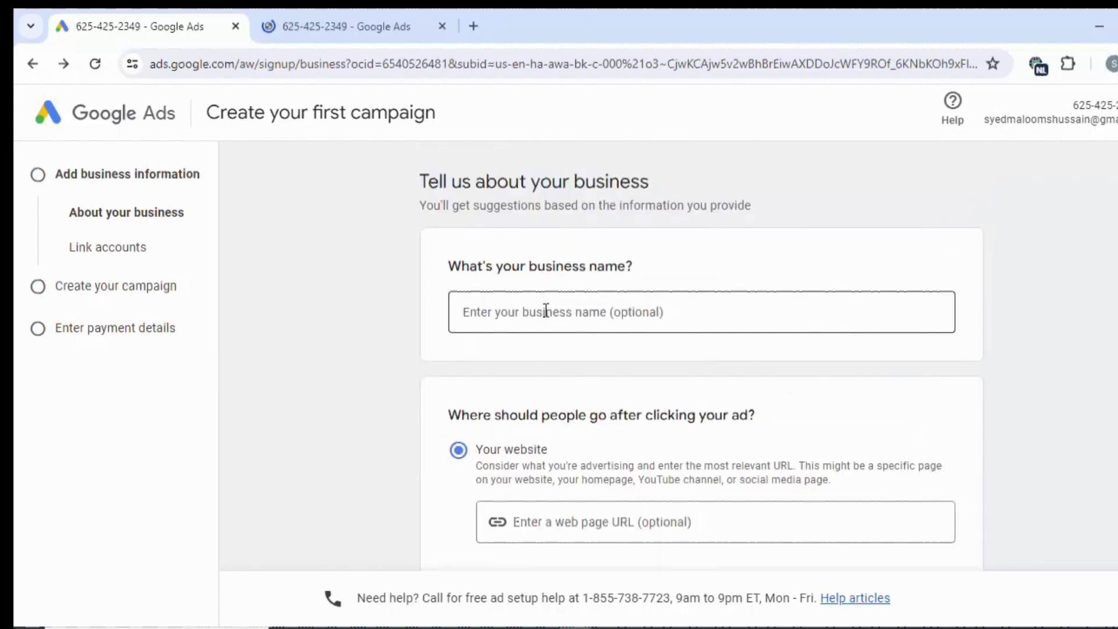
Enter 'Youtube Learning Platform' as the business name.
{"action": "left_click", "coordinate": [546, 312]}
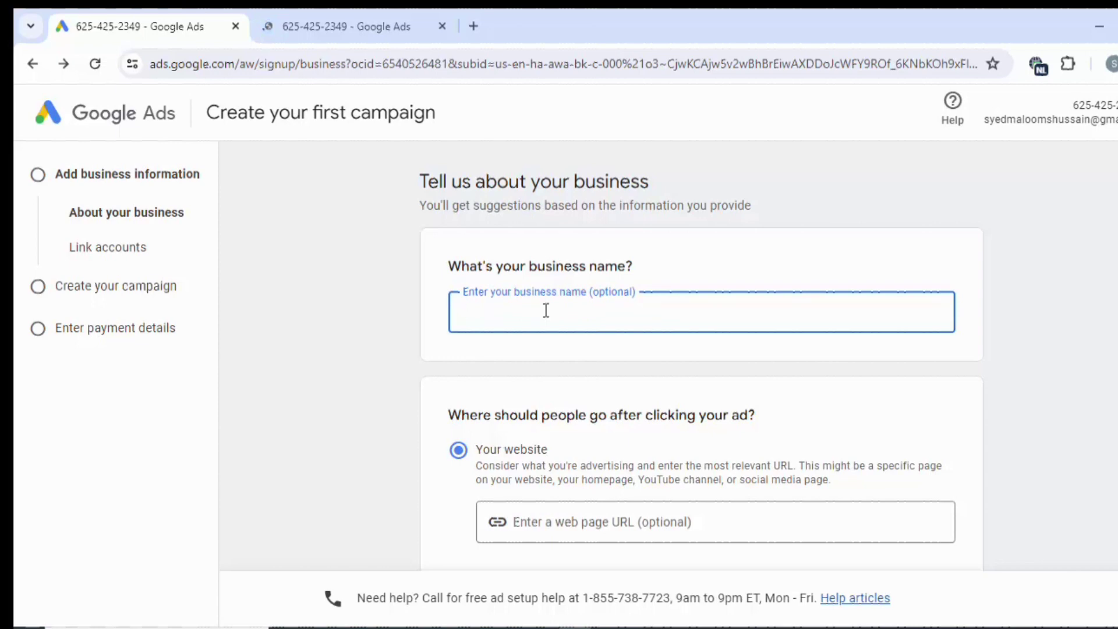
{"action": "type", "text": "Youtube Lear"}
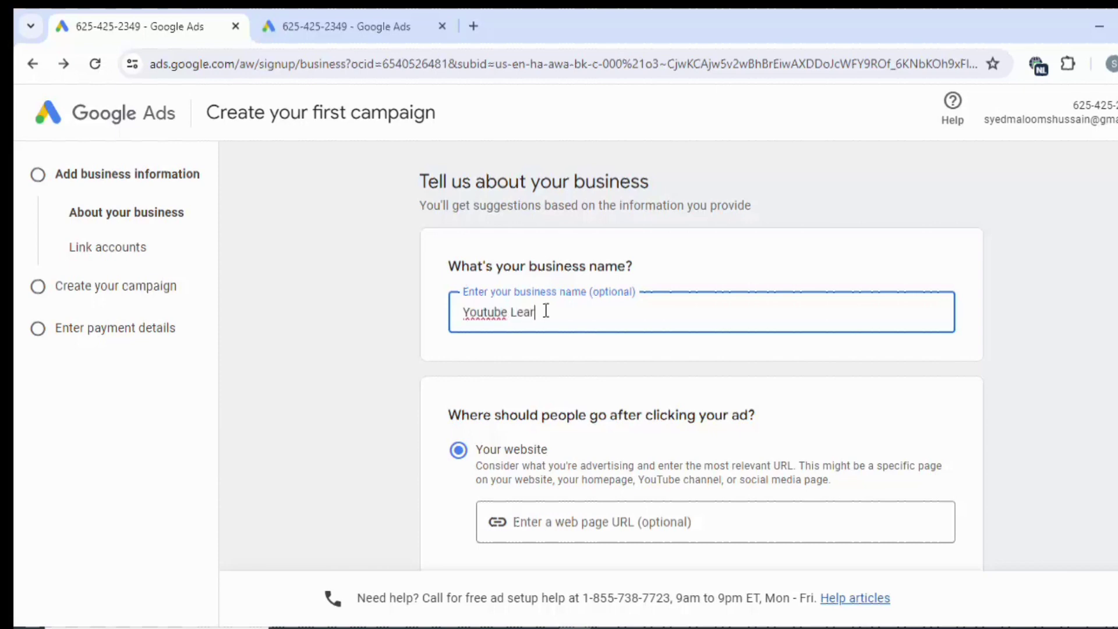
{"action": "type", "text": "ning Platform"}
{"action": "scroll", "coordinate": [548, 429], "scroll_direction": "down", "scroll_amount": 3}
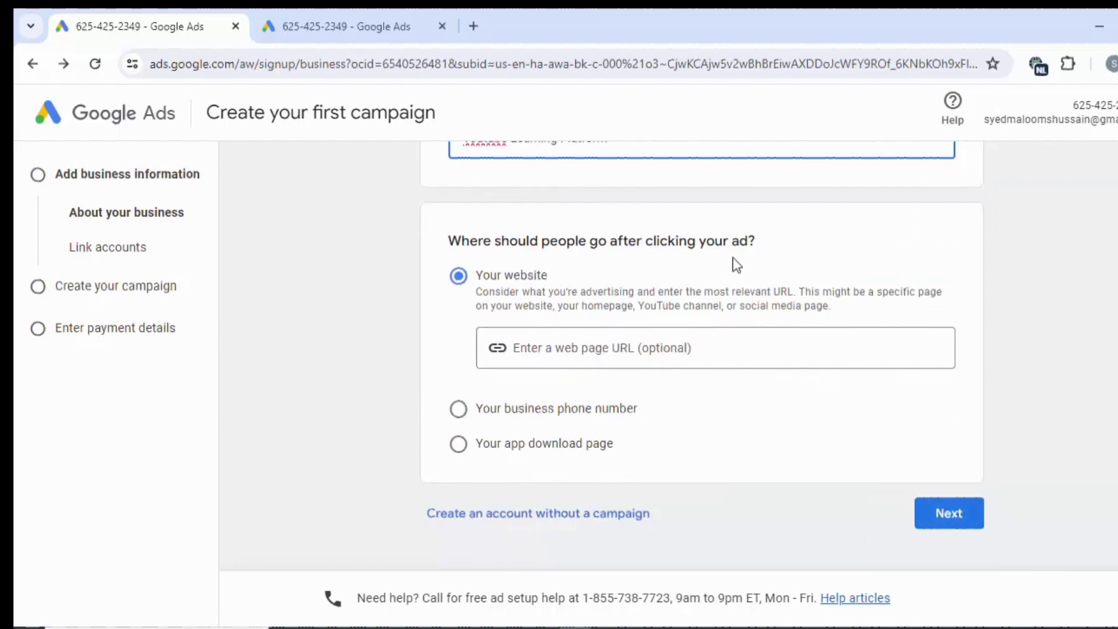
Check the Confirm your account settings page, then return to the business form.
{"action": "left_click", "coordinate": [377, 16]}
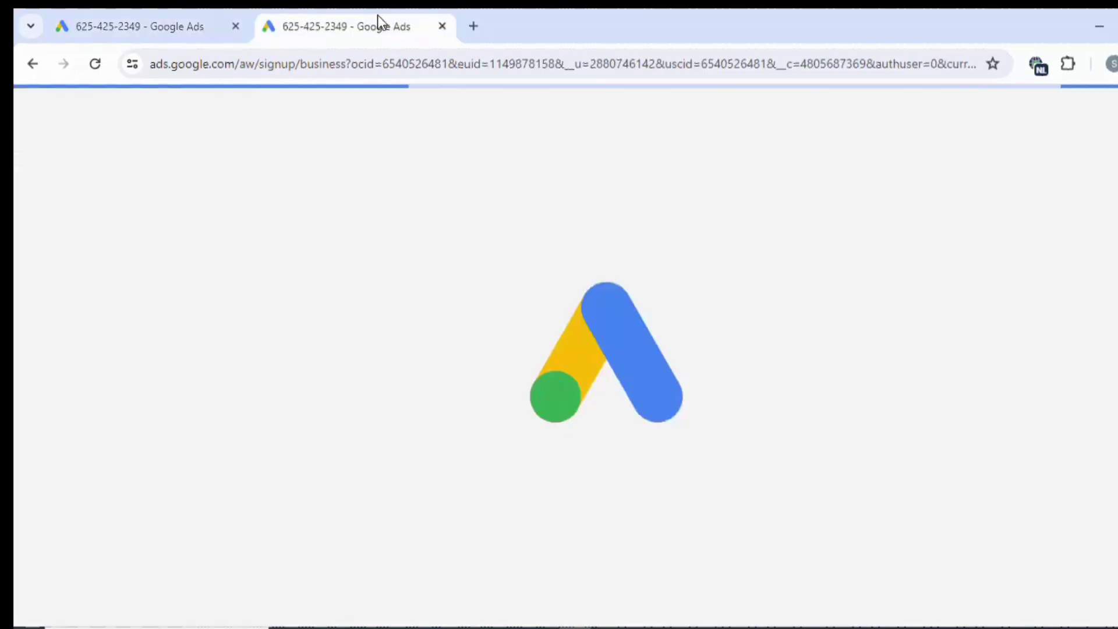
{"action": "scroll", "coordinate": [349, 268], "scroll_direction": "down", "scroll_amount": 2}
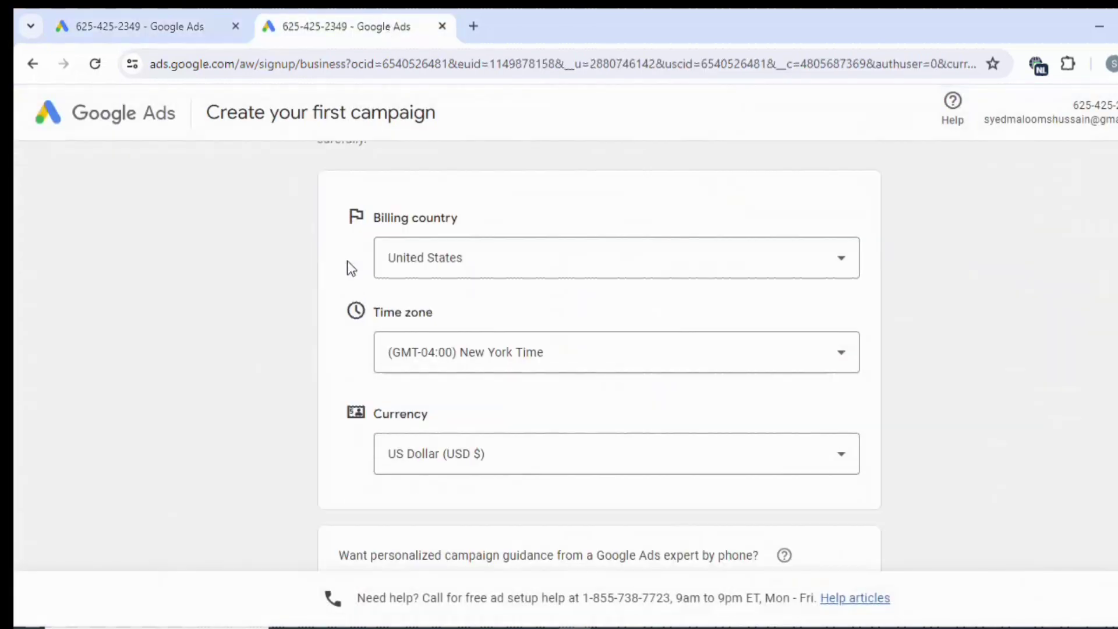
{"action": "scroll", "coordinate": [348, 261], "scroll_direction": "up", "scroll_amount": 2}
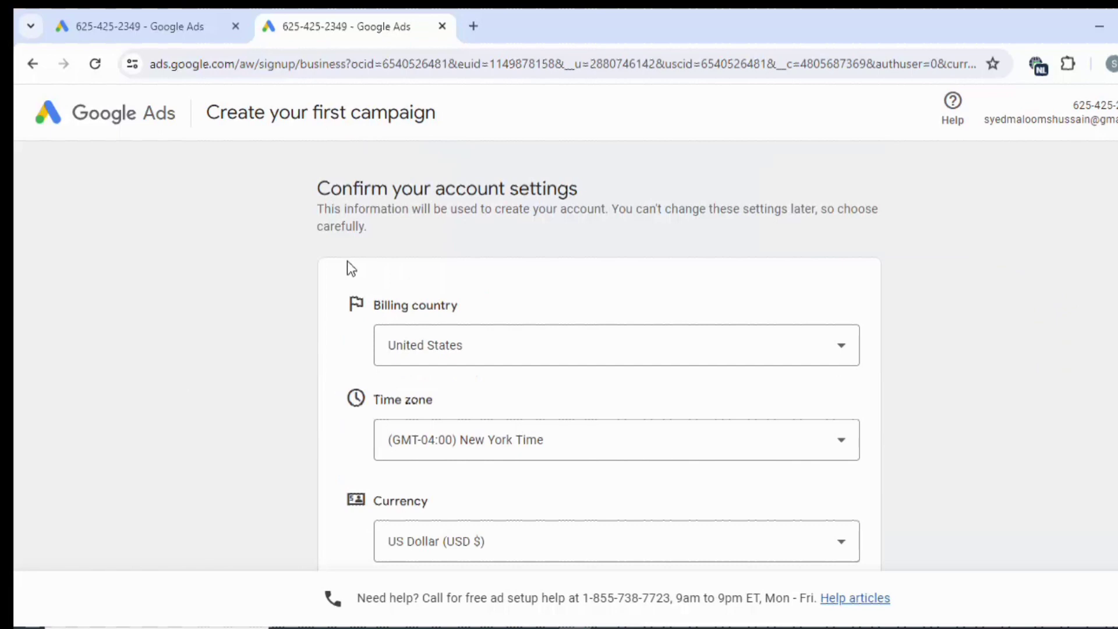
{"action": "left_click", "coordinate": [116, 23]}
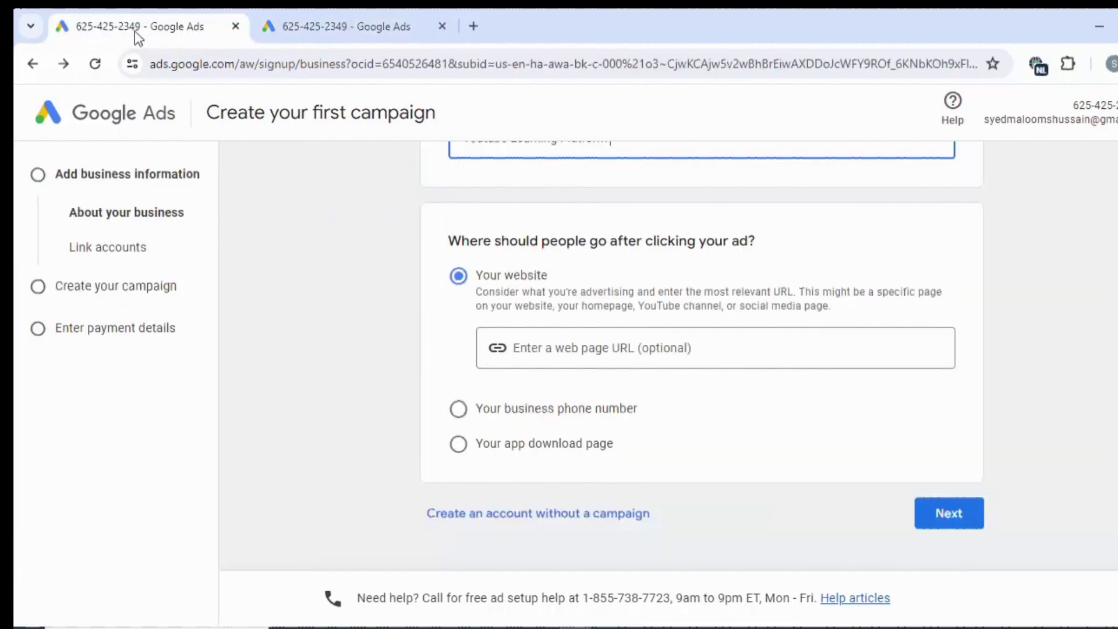
{"action": "scroll", "coordinate": [309, 227], "scroll_direction": "up", "scroll_amount": 2}
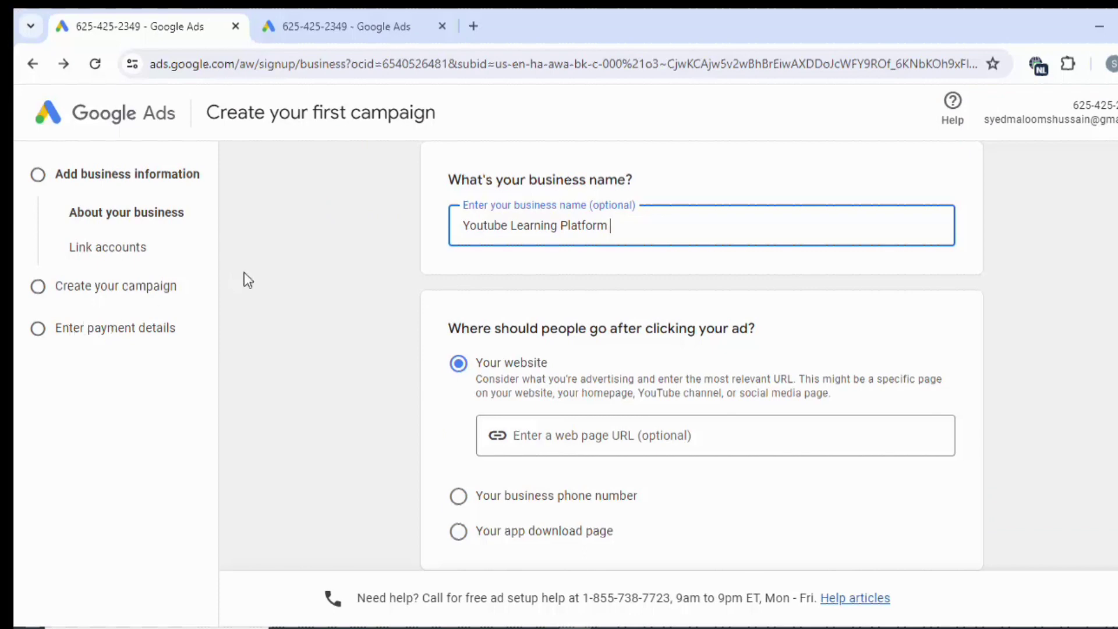
{"action": "scroll", "coordinate": [282, 268], "scroll_direction": "down", "scroll_amount": 3}
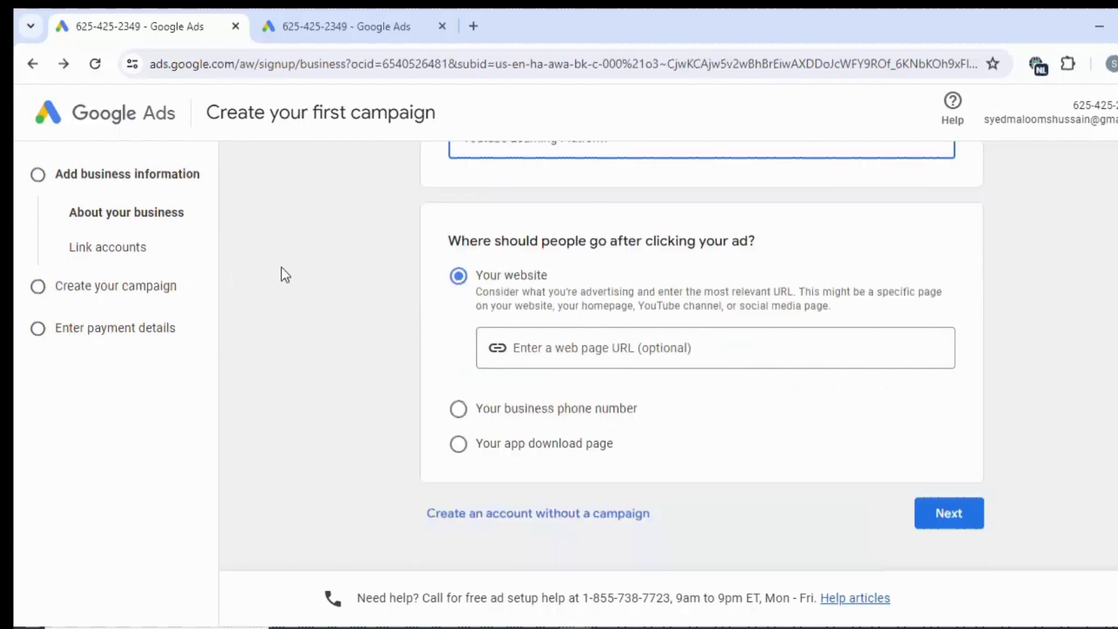
{"action": "scroll", "coordinate": [281, 268], "scroll_direction": "up", "scroll_amount": 4}
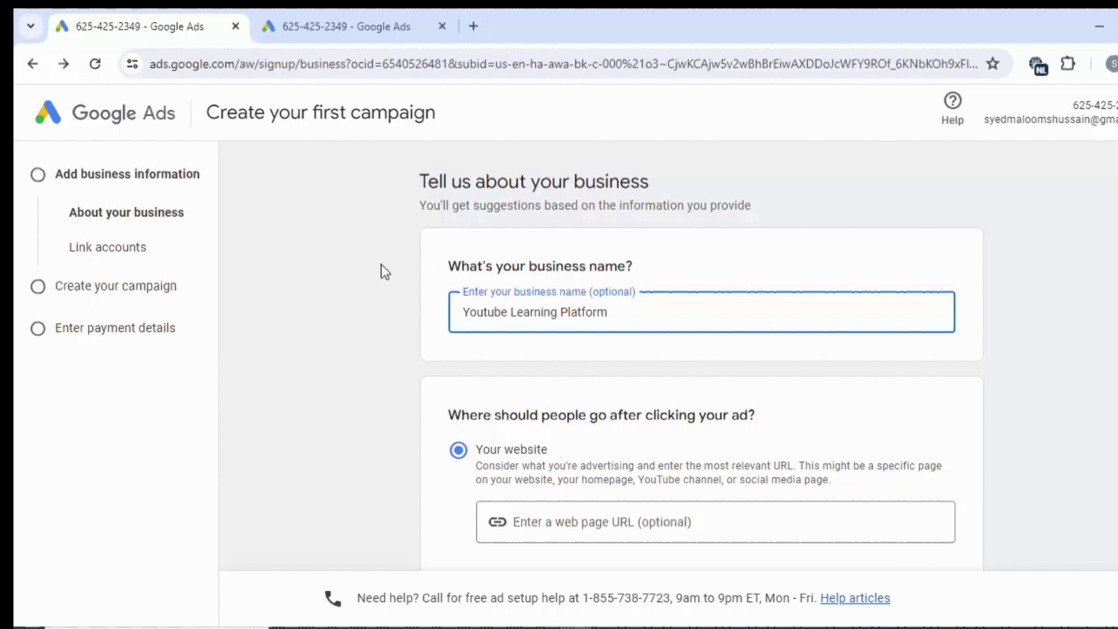
{"action": "scroll", "coordinate": [413, 272], "scroll_direction": "down", "scroll_amount": 2}
{"action": "scroll", "coordinate": [447, 274], "scroll_direction": "down", "scroll_amount": 2}
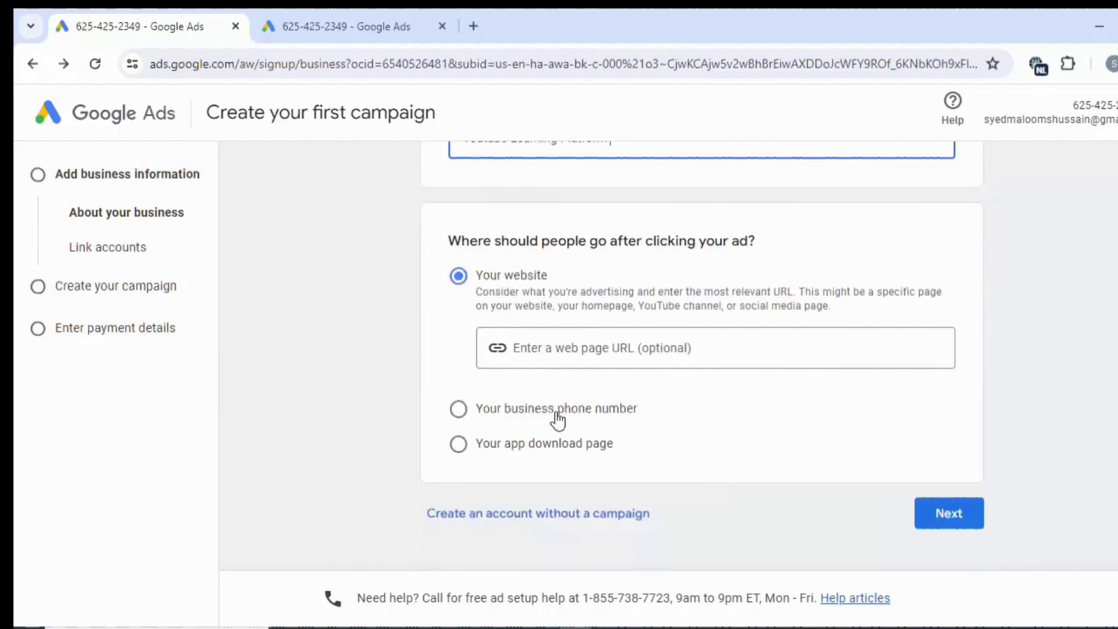
{"action": "left_click", "coordinate": [527, 347]}
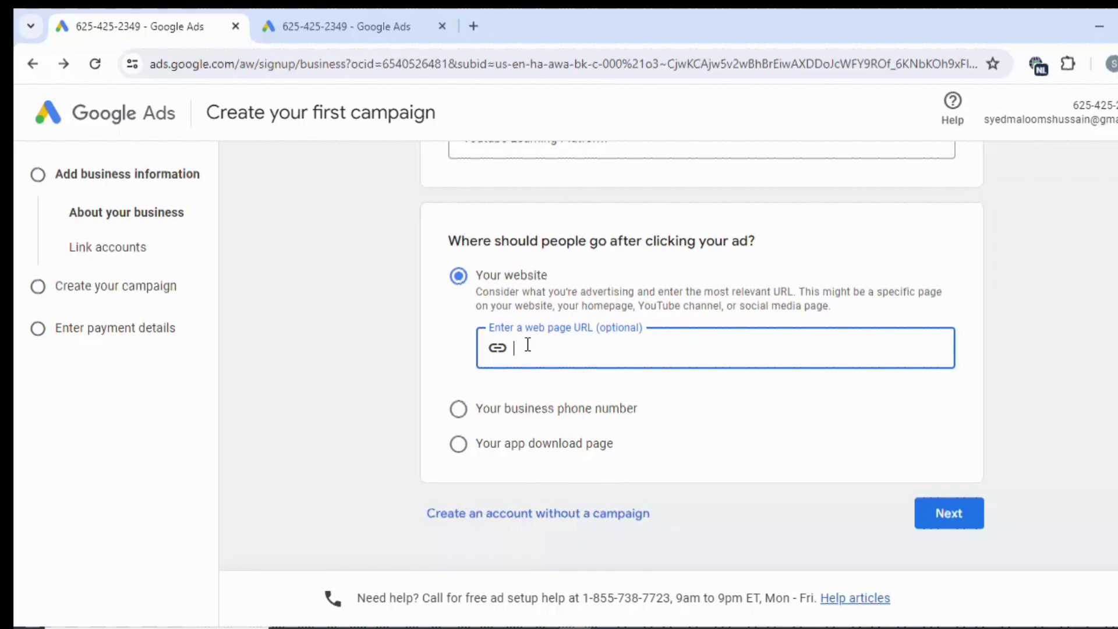
{"action": "type", "text": "w"}
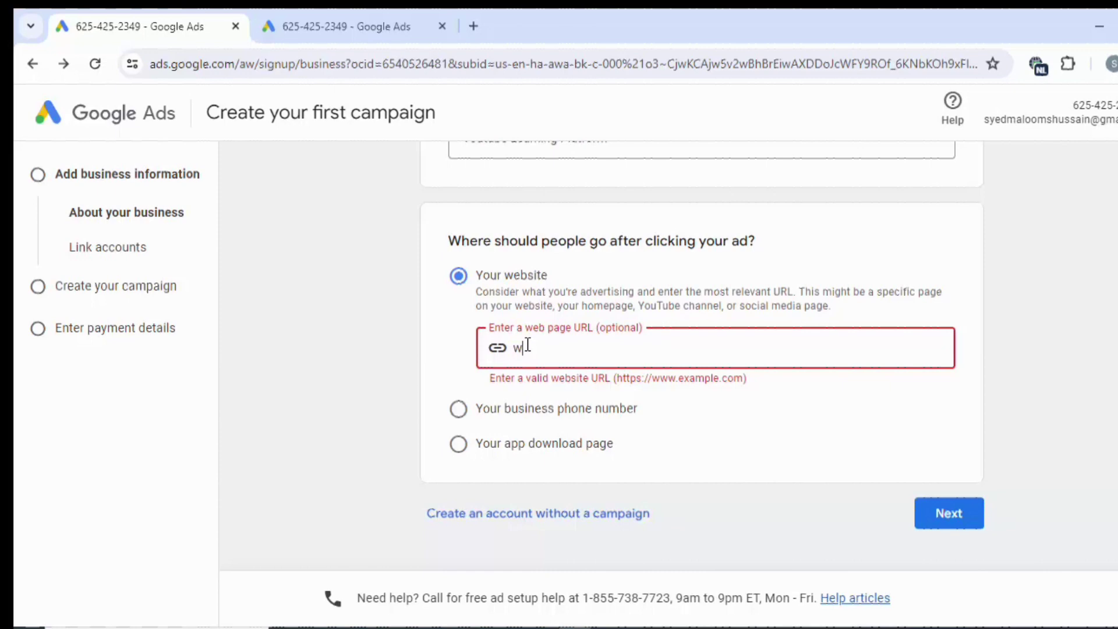
{"action": "type", "text": "ww"}
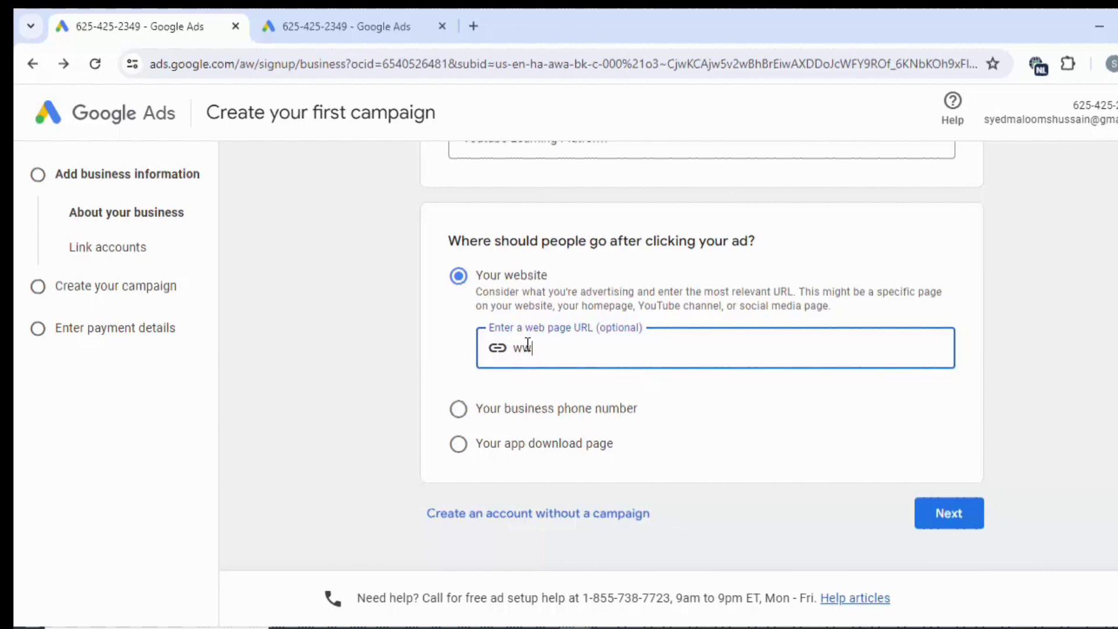
{"action": "type", "text": ".geourdu.com"}
{"action": "left_click", "coordinate": [924, 512]}
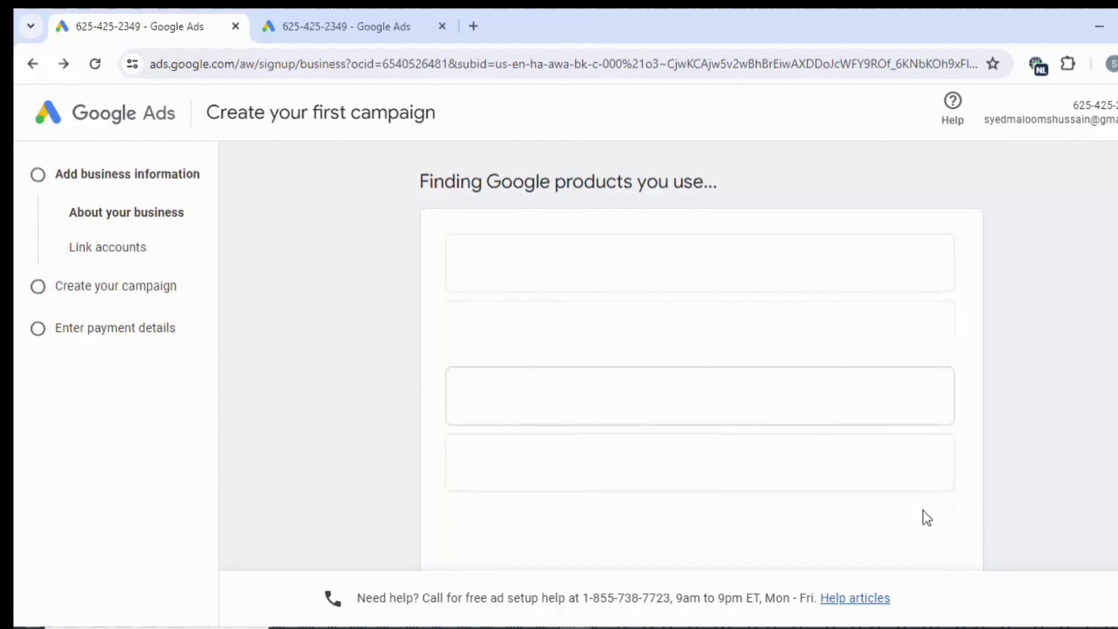
Close the YouTube channel linking panel without linking, then continue past Link accounts.
{"action": "scroll", "coordinate": [857, 343], "scroll_direction": "down", "scroll_amount": 2}
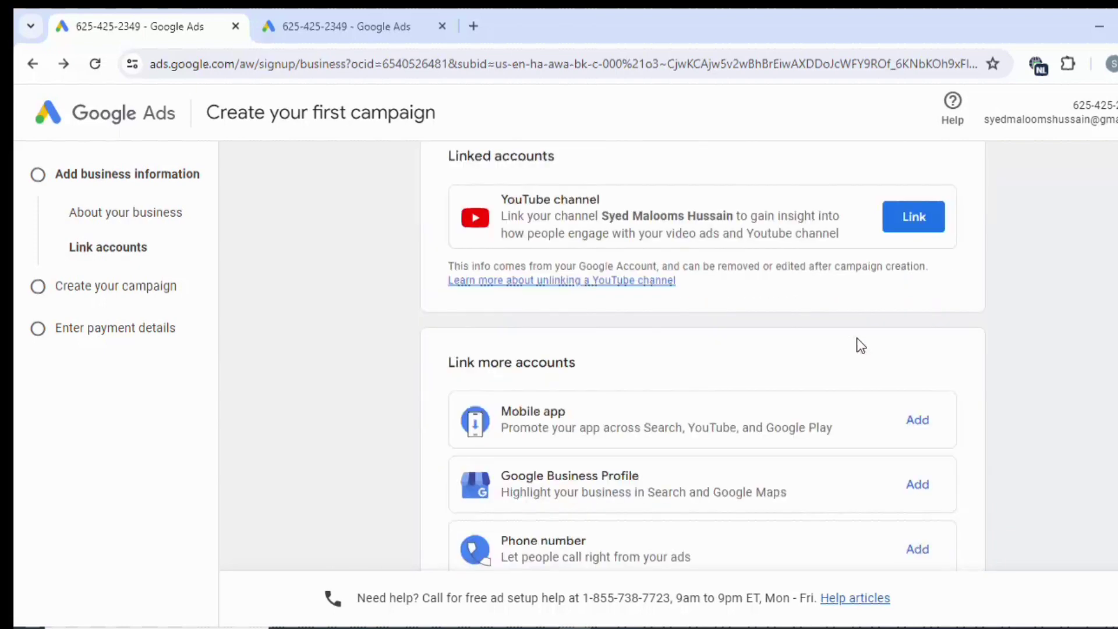
{"action": "scroll", "coordinate": [857, 344], "scroll_direction": "up", "scroll_amount": 2}
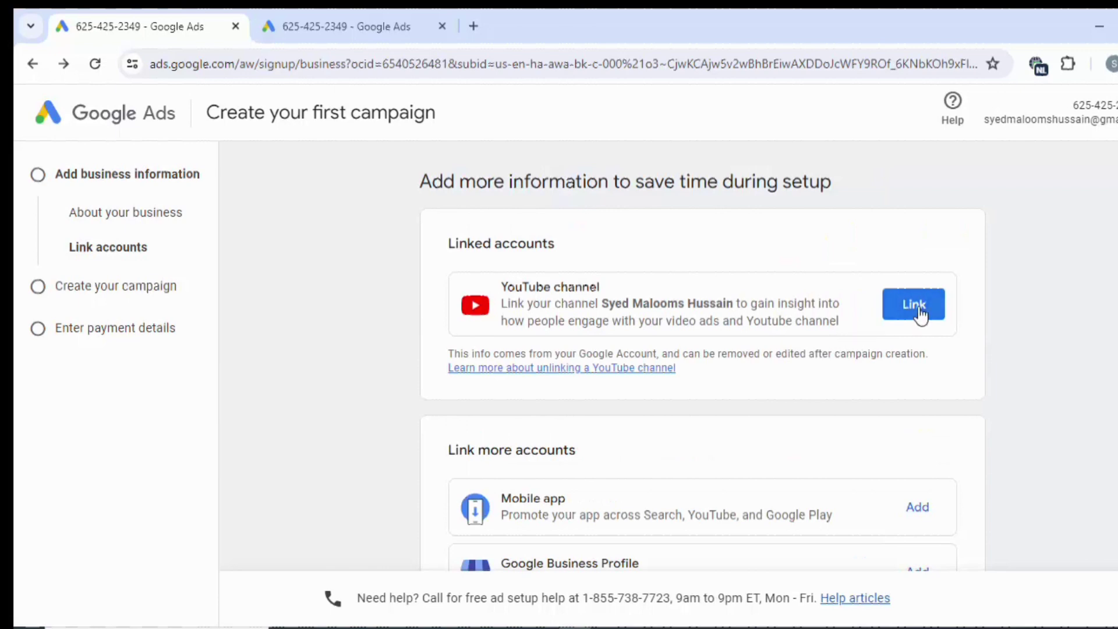
{"action": "scroll", "coordinate": [920, 314], "scroll_direction": "down", "scroll_amount": 3}
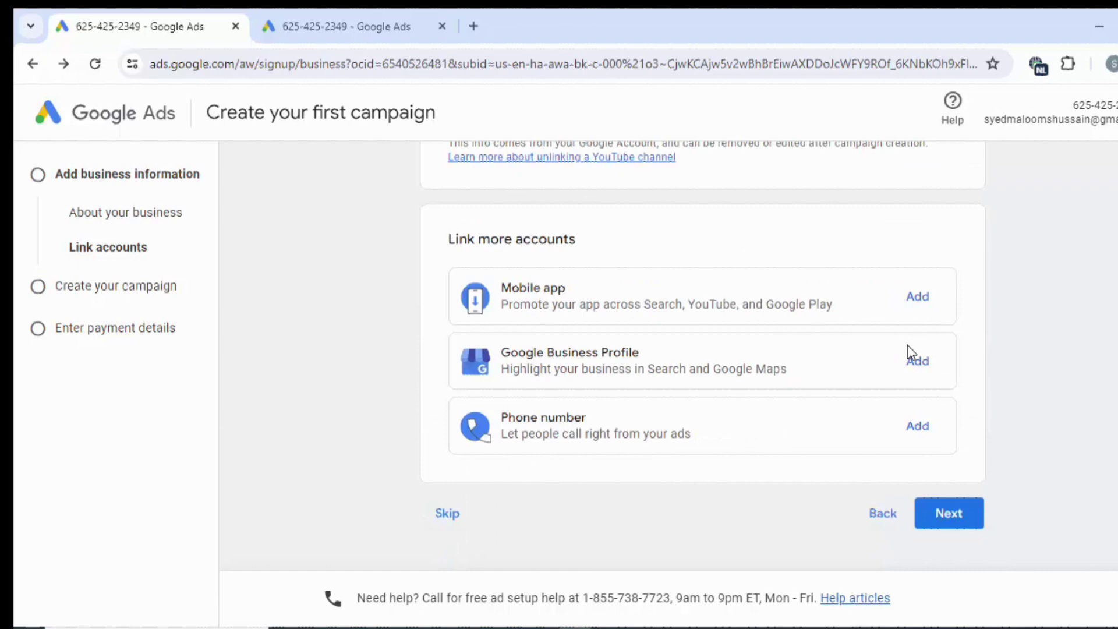
{"action": "scroll", "coordinate": [904, 343], "scroll_direction": "up", "scroll_amount": 3}
{"action": "left_click", "coordinate": [909, 309]}
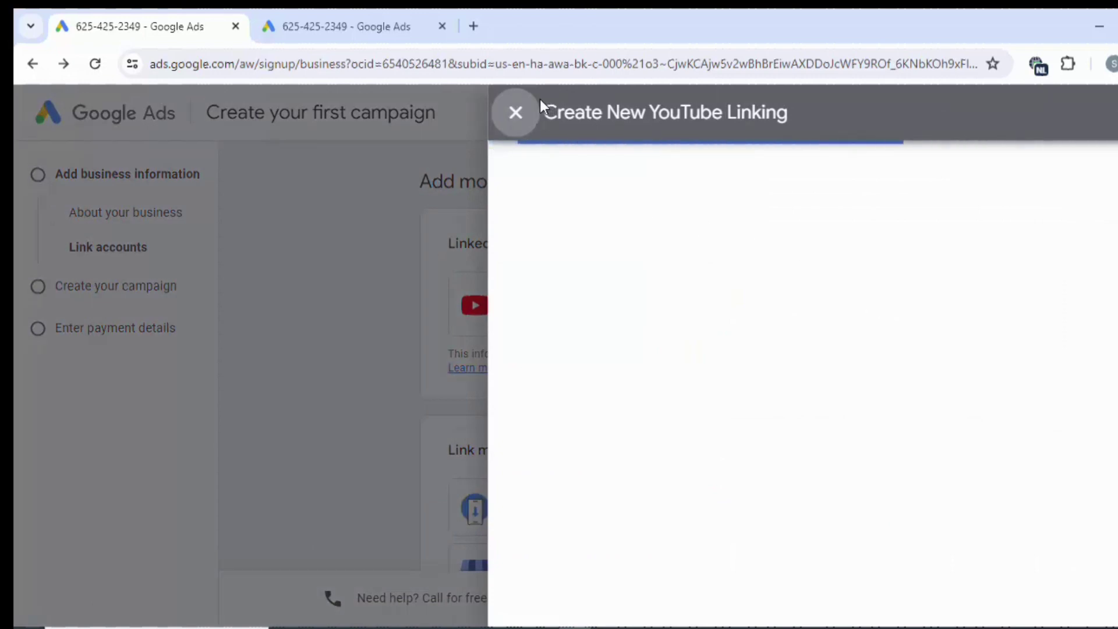
{"action": "left_click", "coordinate": [516, 112]}
{"action": "scroll", "coordinate": [413, 408], "scroll_direction": "down", "scroll_amount": 4}
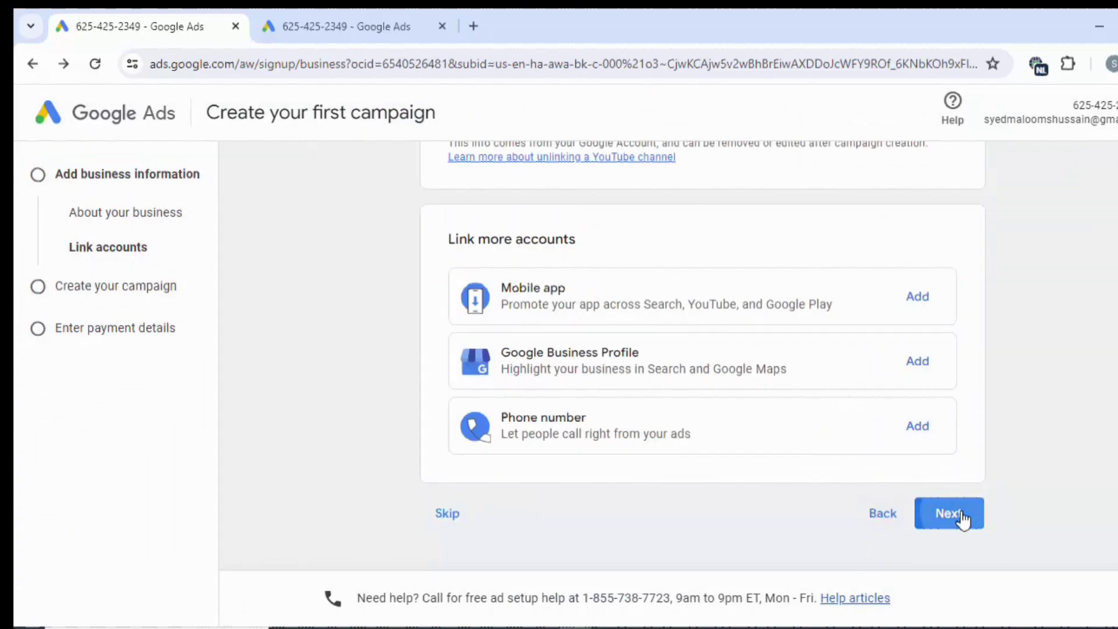
{"action": "left_click", "coordinate": [924, 510]}
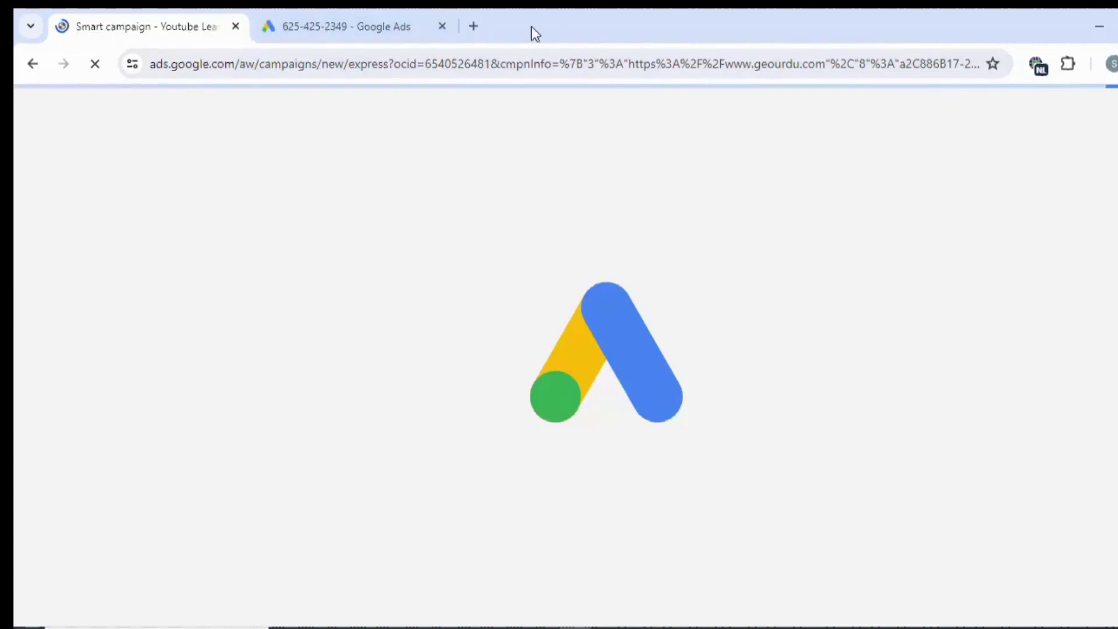
Open youtube.com in a new tab, then return to the Smart campaign tab.
{"action": "left_click", "coordinate": [481, 25]}
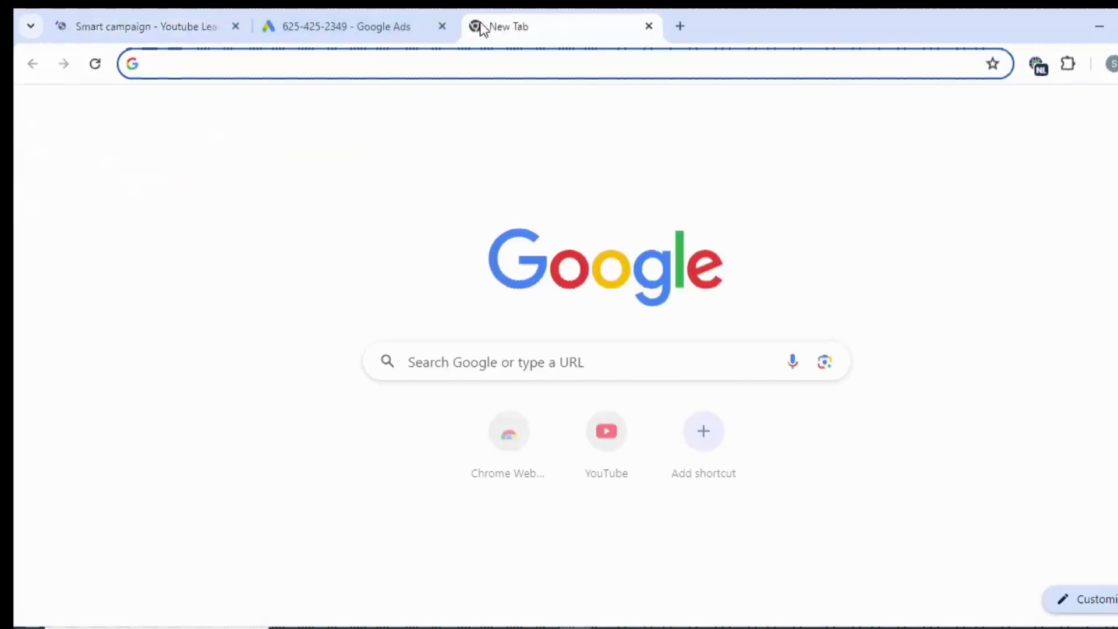
{"action": "type", "text": "youtube.com"}
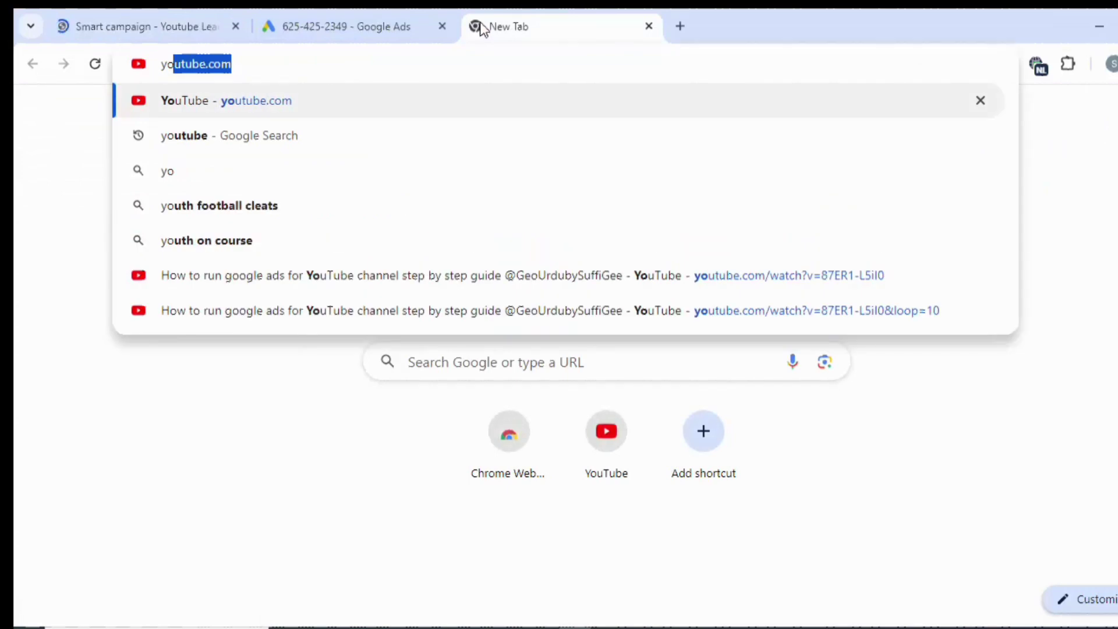
{"action": "key", "text": "Return"}
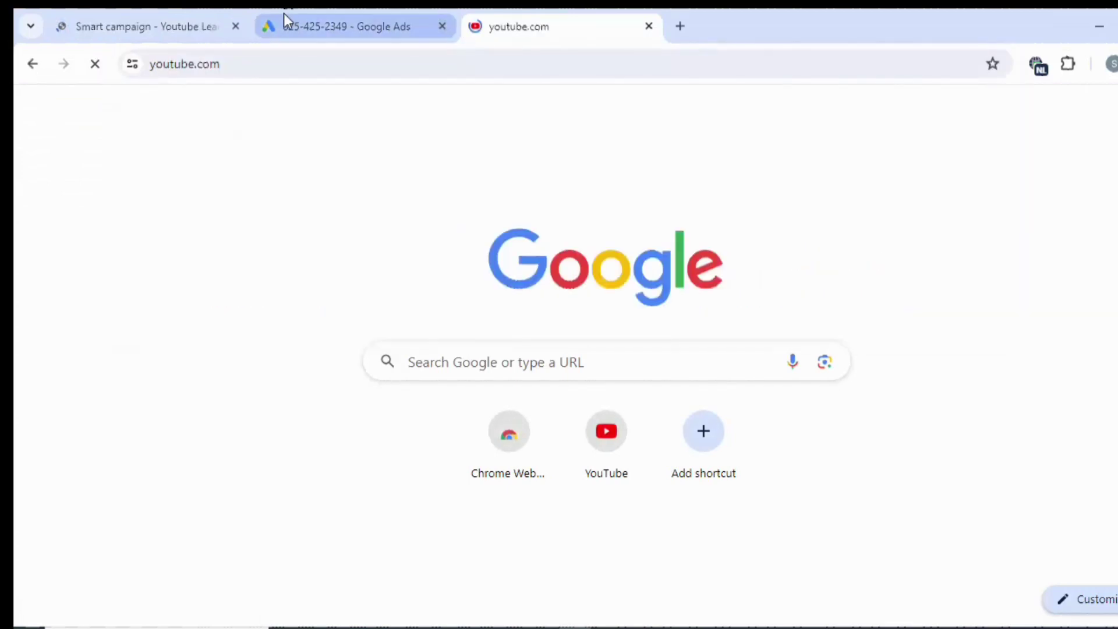
{"action": "left_click", "coordinate": [160, 11]}
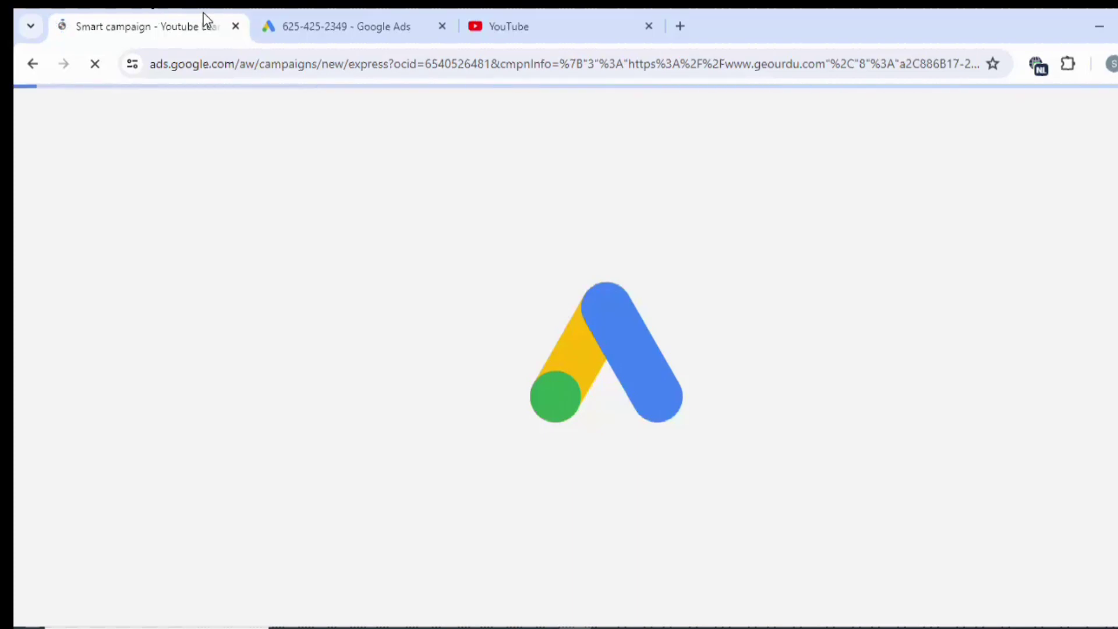
Close the duplicate tab and choose 'Get more views and engagement on YouTube' as the goal.
{"action": "left_click", "coordinate": [500, 25]}
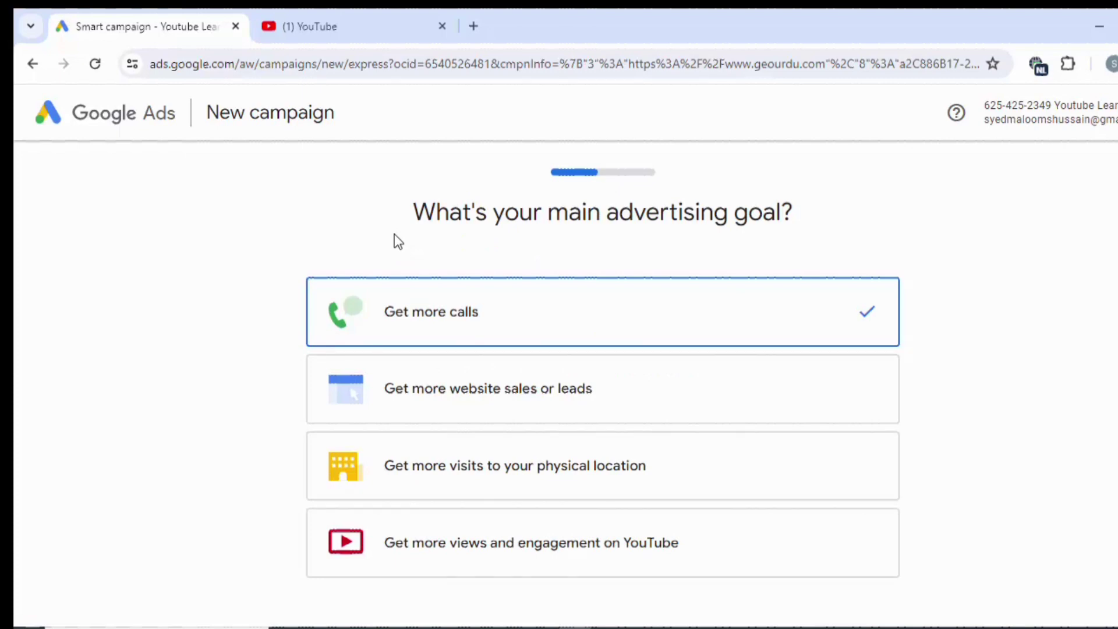
{"action": "scroll", "coordinate": [393, 236], "scroll_direction": "down", "scroll_amount": 3}
{"action": "scroll", "coordinate": [394, 239], "scroll_direction": "up", "scroll_amount": 3}
{"action": "scroll", "coordinate": [394, 240], "scroll_direction": "down", "scroll_amount": 2}
{"action": "scroll", "coordinate": [393, 241], "scroll_direction": "up", "scroll_amount": 2}
{"action": "scroll", "coordinate": [550, 406], "scroll_direction": "down", "scroll_amount": 2}
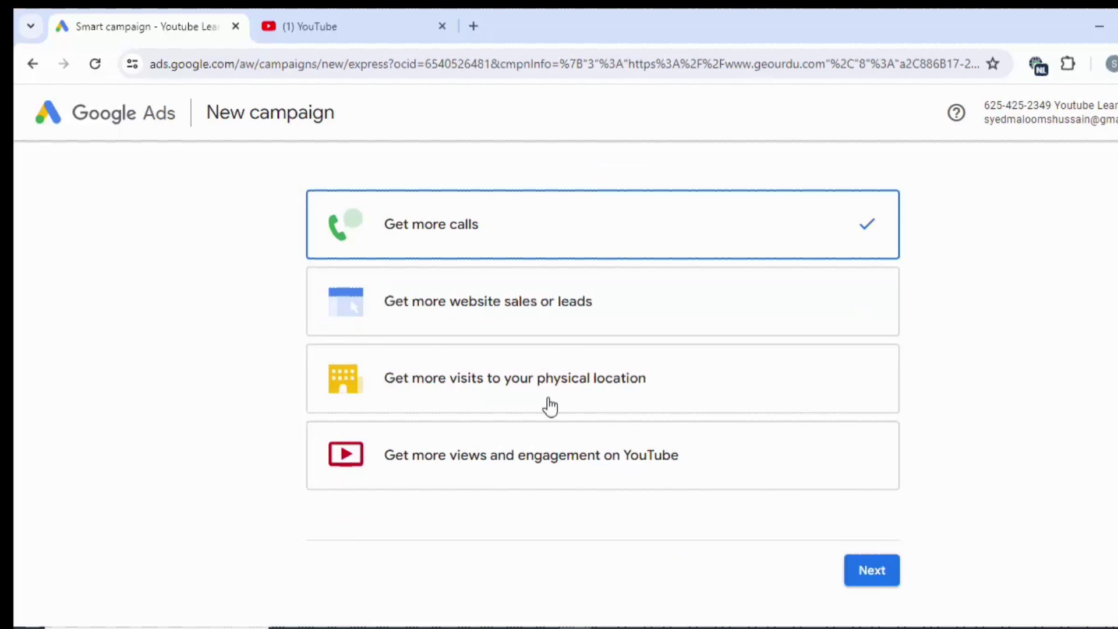
{"action": "scroll", "coordinate": [551, 406], "scroll_direction": "down", "scroll_amount": 3}
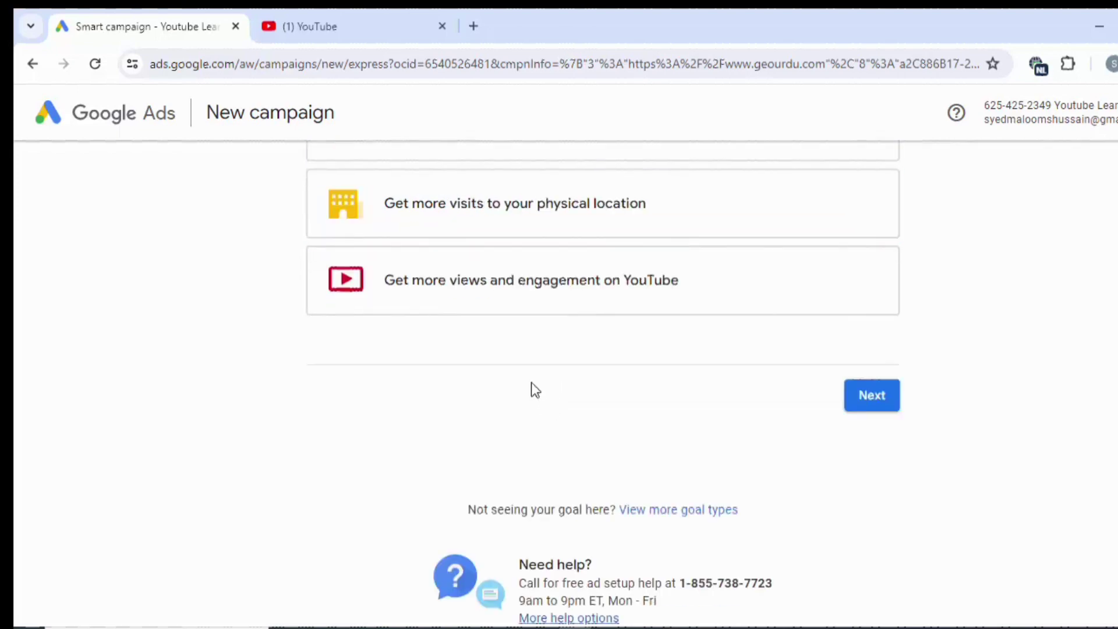
{"action": "left_click", "coordinate": [505, 303]}
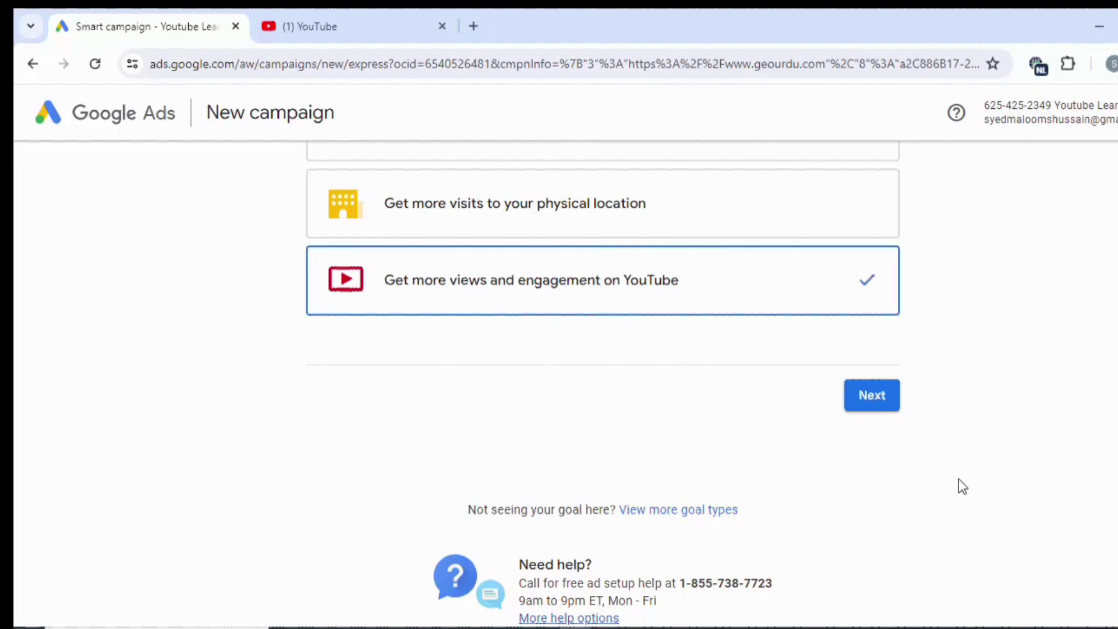
{"action": "left_click", "coordinate": [872, 396]}
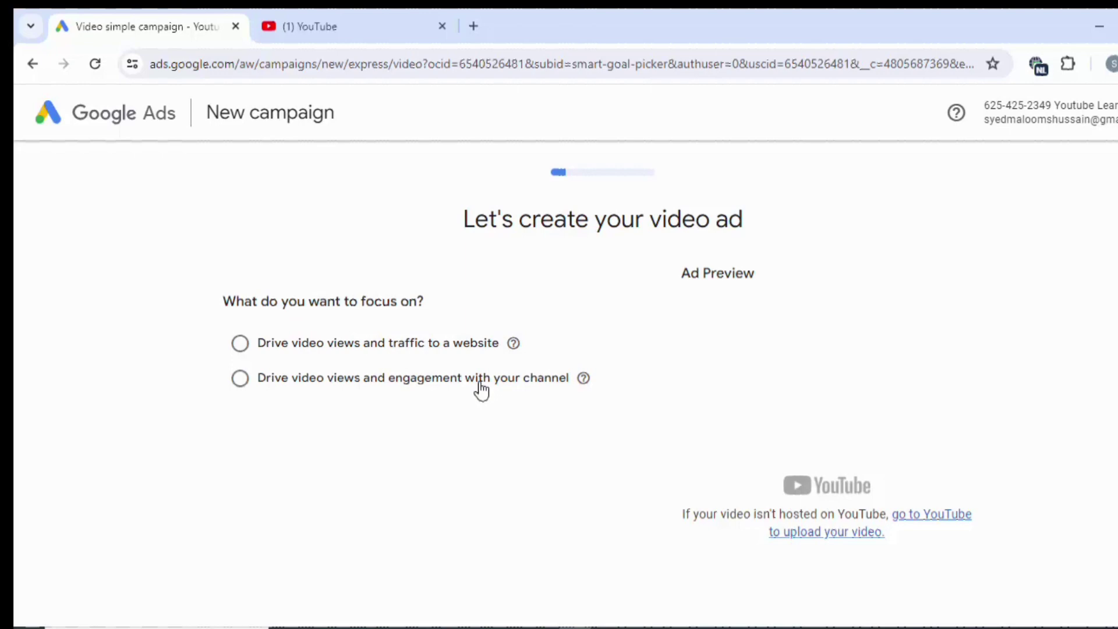
Select 'Drive video views and engagement with your channel', then switch to the YouTube tab.
{"action": "left_click", "coordinate": [481, 390]}
{"action": "scroll", "coordinate": [480, 383], "scroll_direction": "down", "scroll_amount": 3}
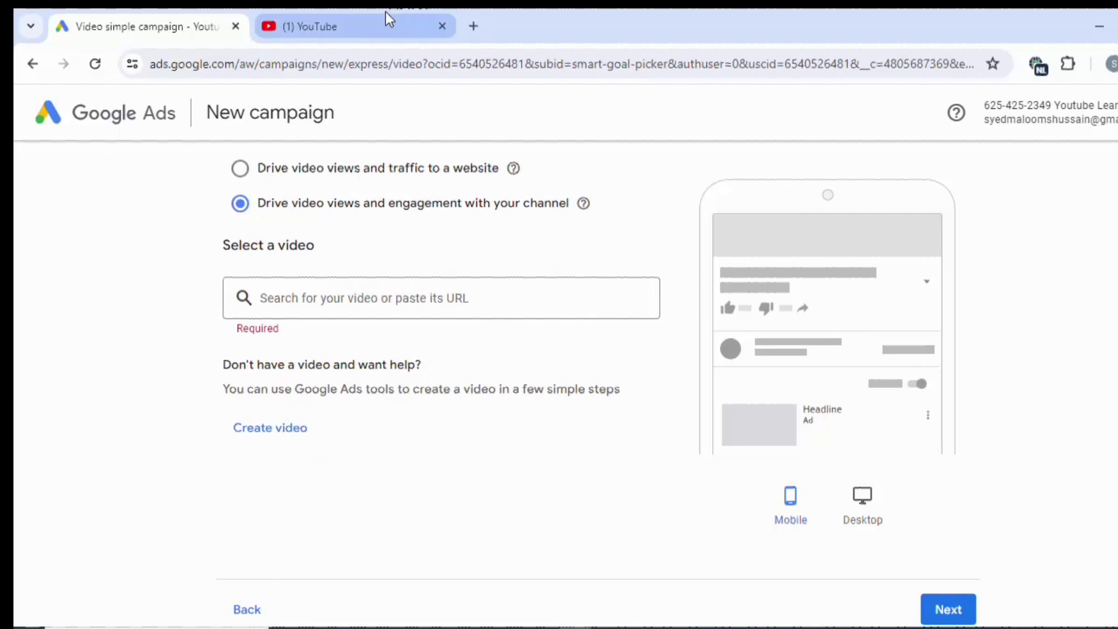
{"action": "left_click", "coordinate": [386, 18]}
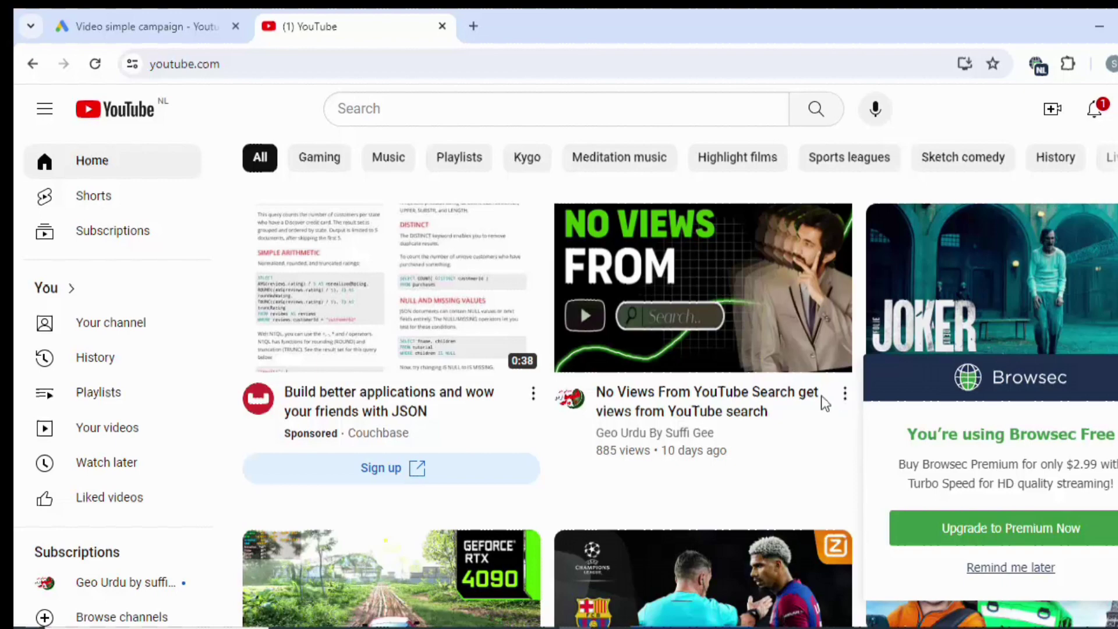
Copy the 'No Views From YouTube Search' video's share link and return to Google Ads.
{"action": "left_click", "coordinate": [844, 393]}
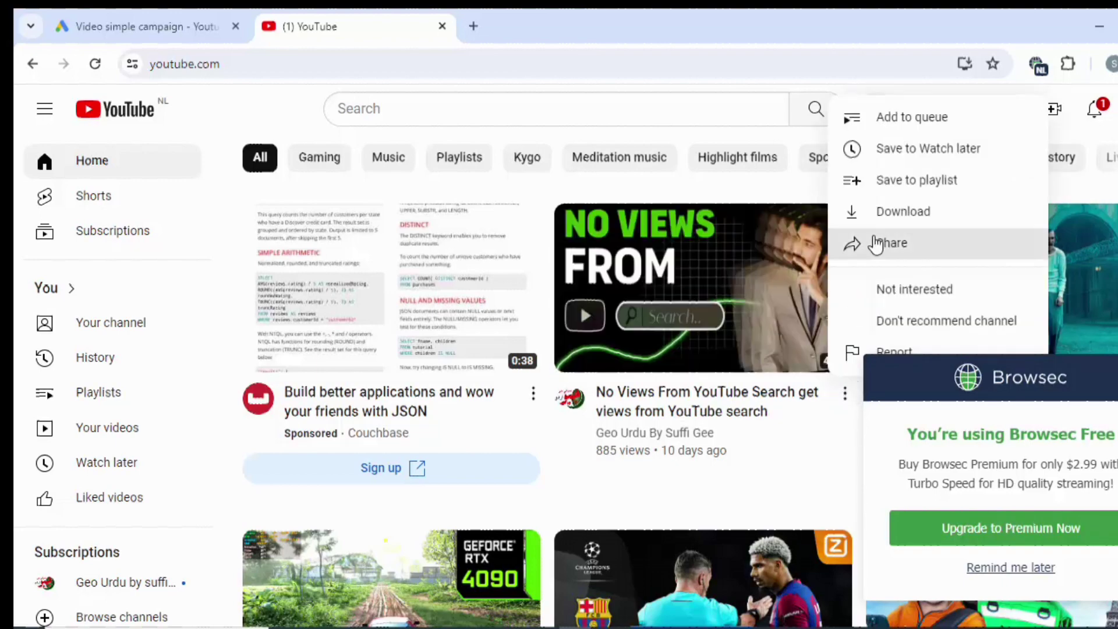
{"action": "left_click", "coordinate": [874, 242]}
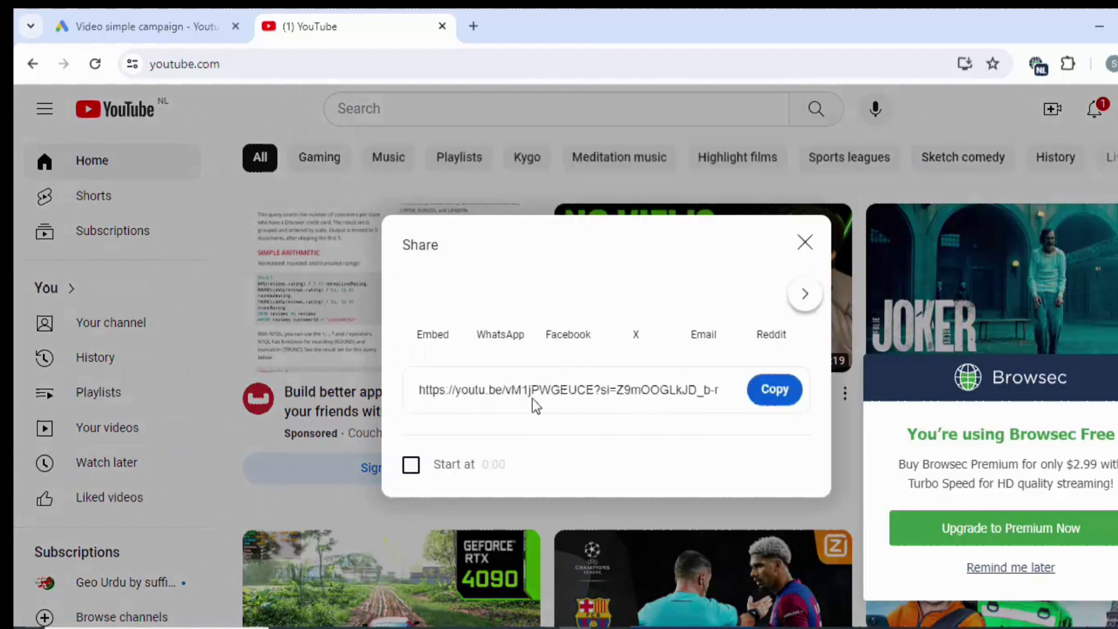
{"action": "left_click", "coordinate": [764, 398]}
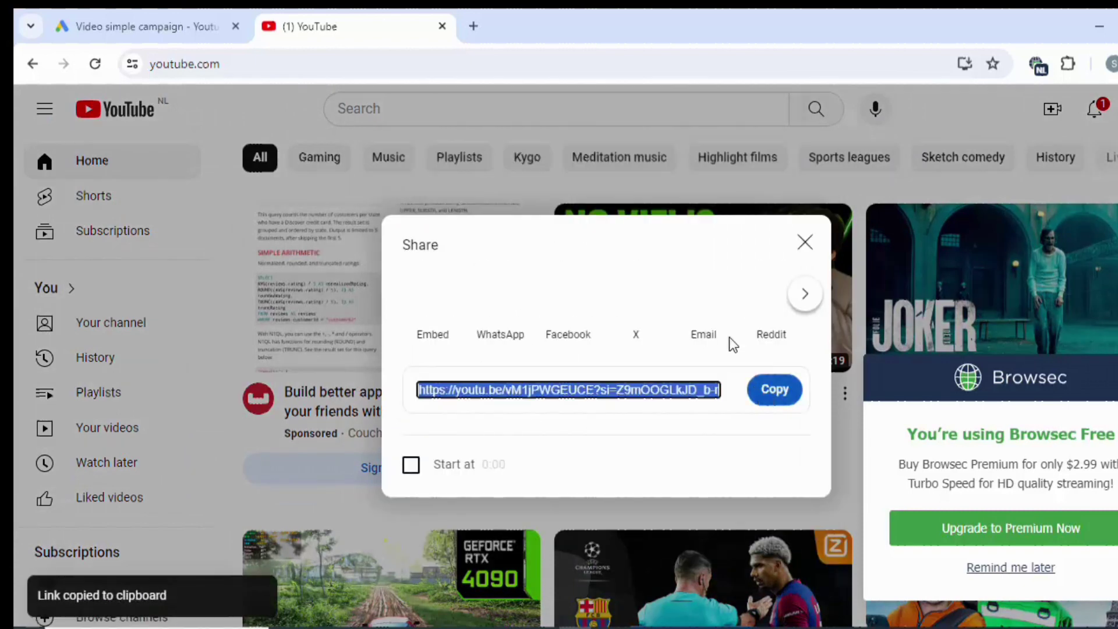
{"action": "left_click", "coordinate": [181, 32]}
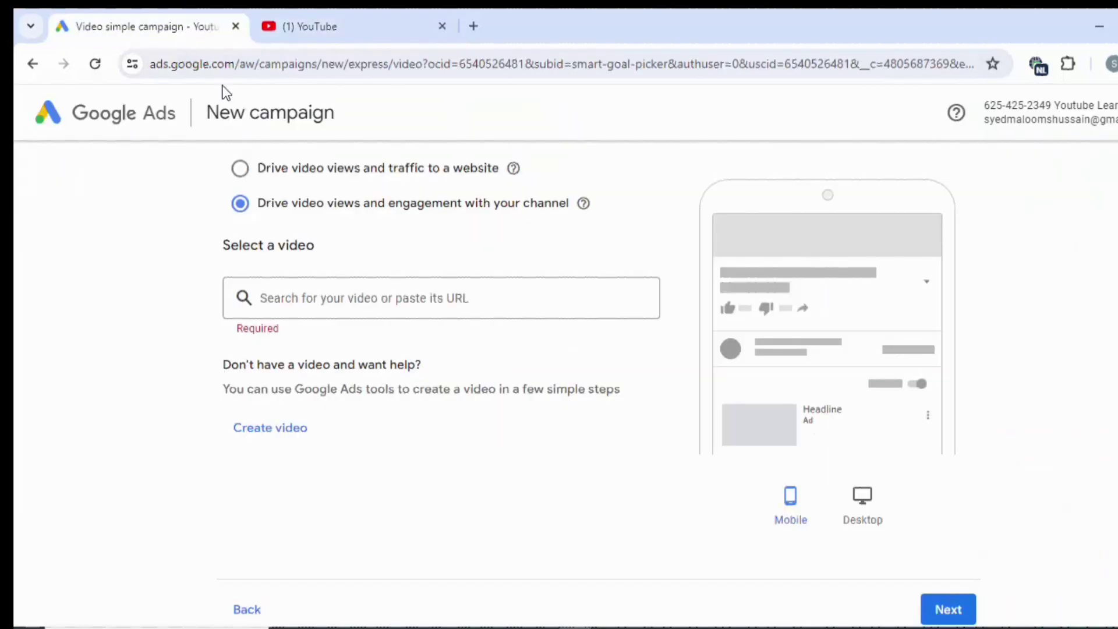
Paste the copied link to attach the 'No Views From YouTube Search' video.
{"action": "left_click", "coordinate": [303, 297]}
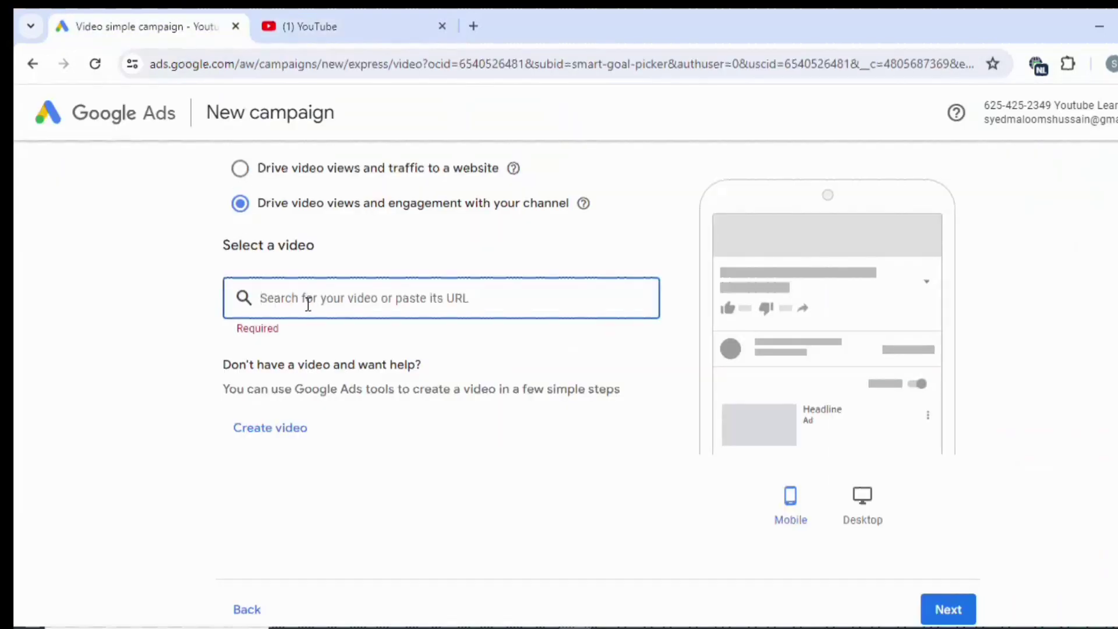
{"action": "key", "text": "ctrl+v"}
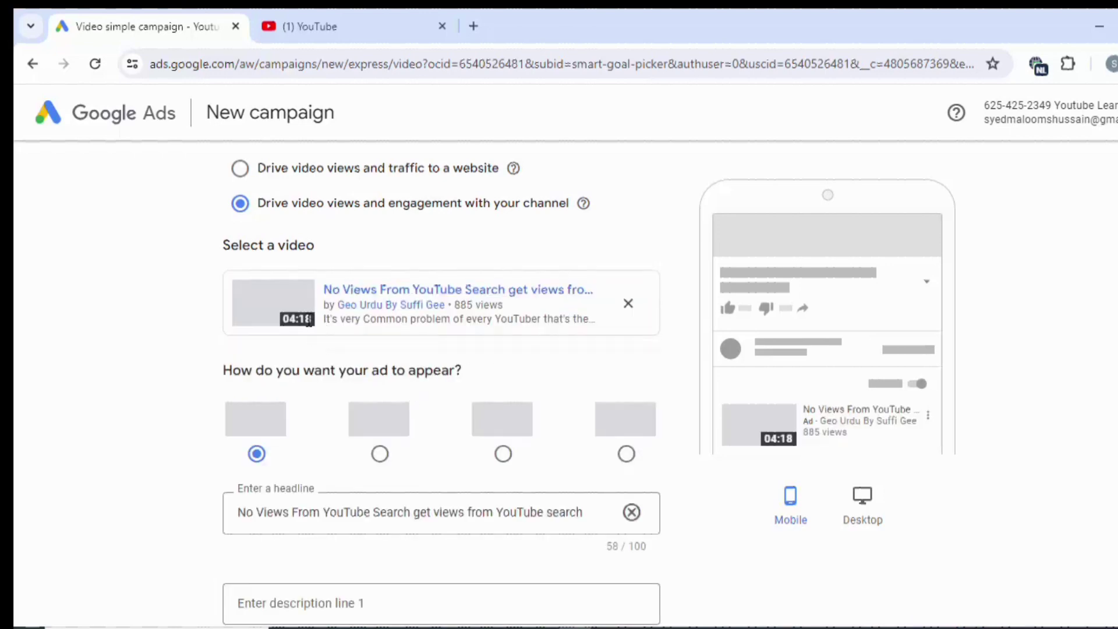
{"action": "scroll", "coordinate": [323, 335], "scroll_direction": "down", "scroll_amount": 5}
Copy the headline phrase into the description lines and continue to locations and languages.
{"action": "left_click", "coordinate": [329, 346]}
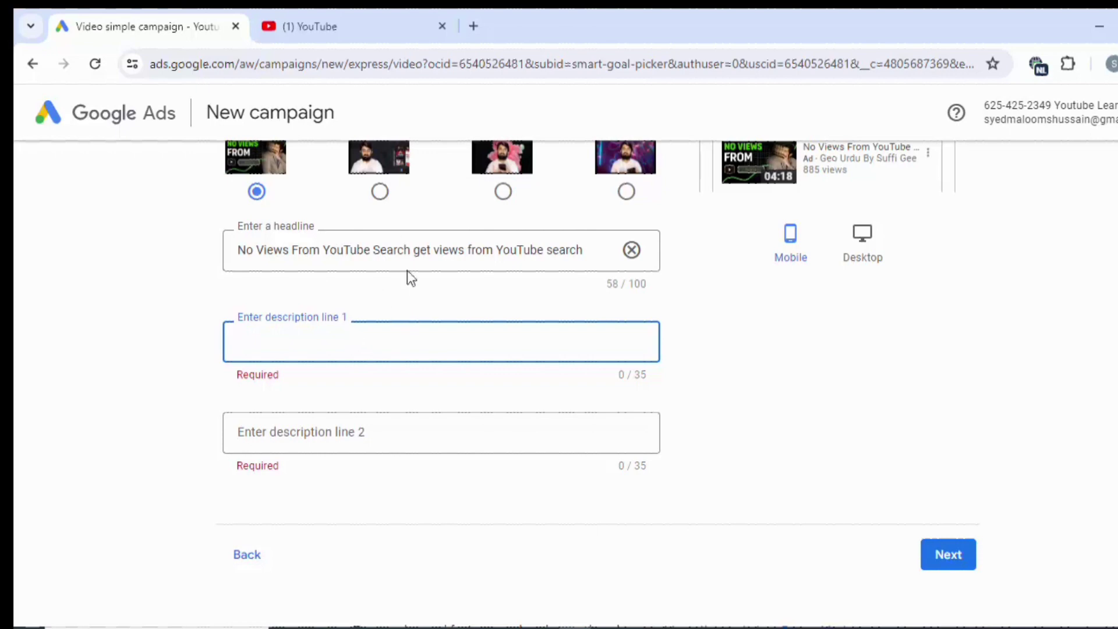
{"action": "left_click_drag", "start_coordinate": [414, 250], "coordinate": [299, 239]}
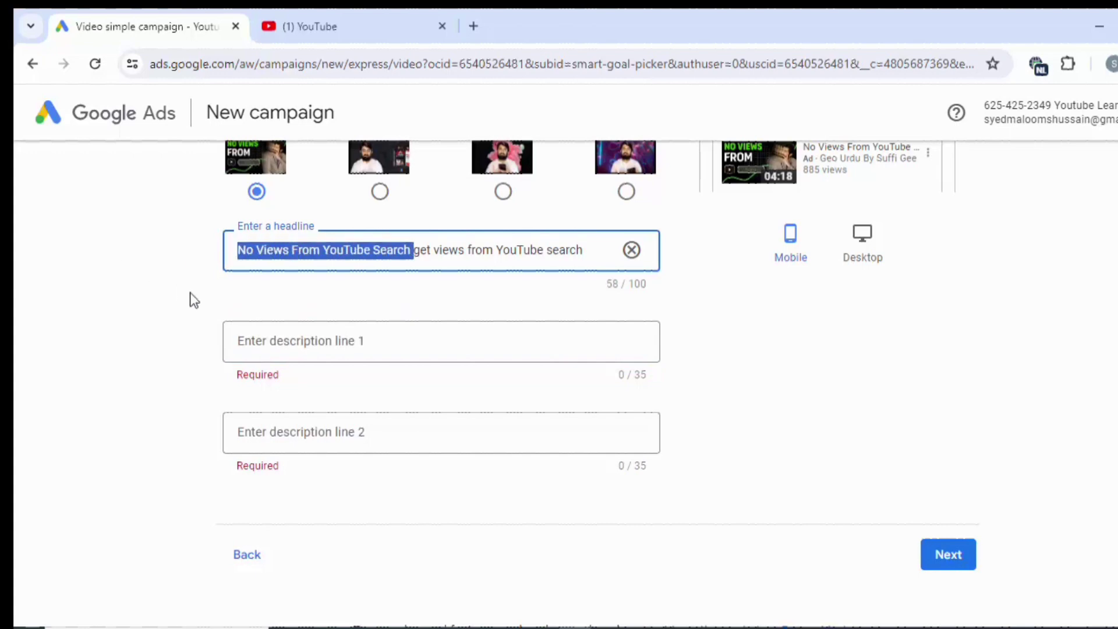
{"action": "left_click", "coordinate": [288, 345]}
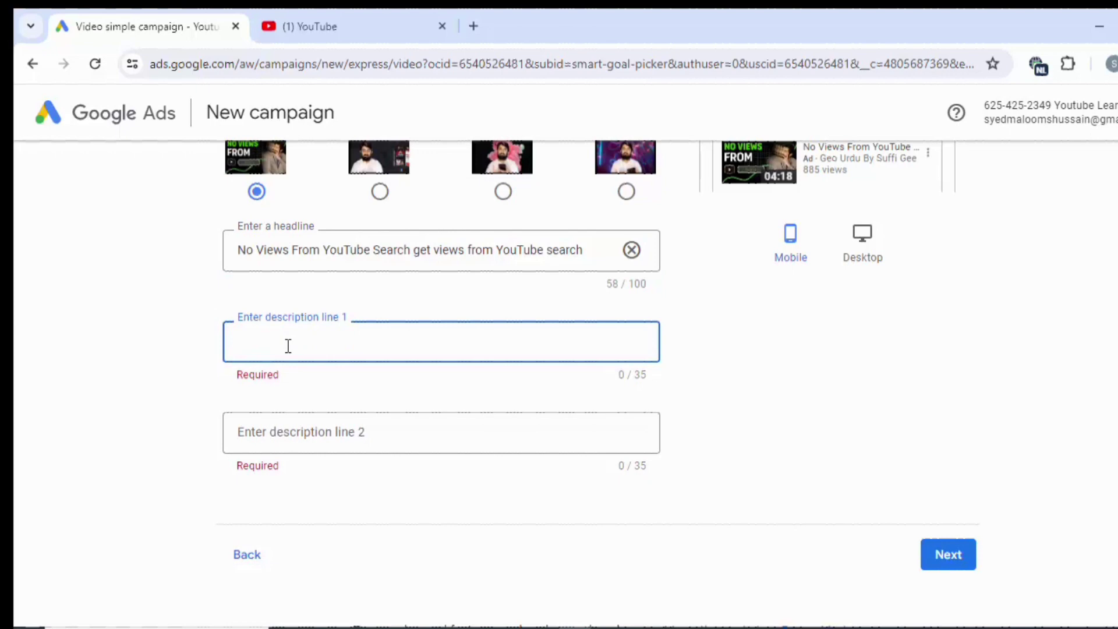
{"action": "key", "text": "ctrl+v"}
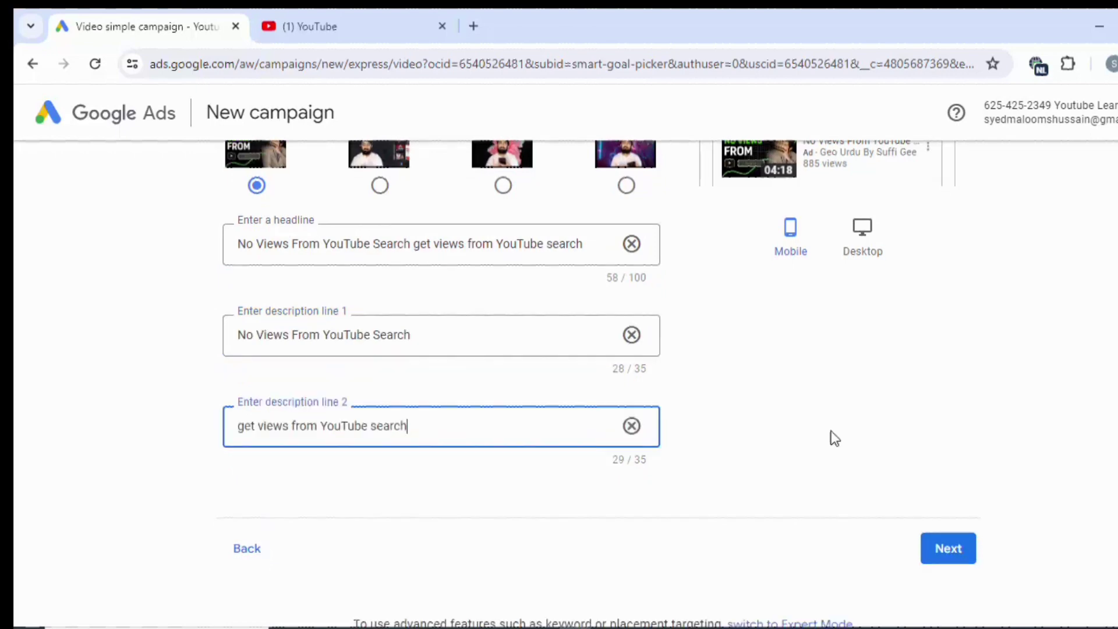
{"action": "scroll", "coordinate": [835, 438], "scroll_direction": "down", "scroll_amount": 3}
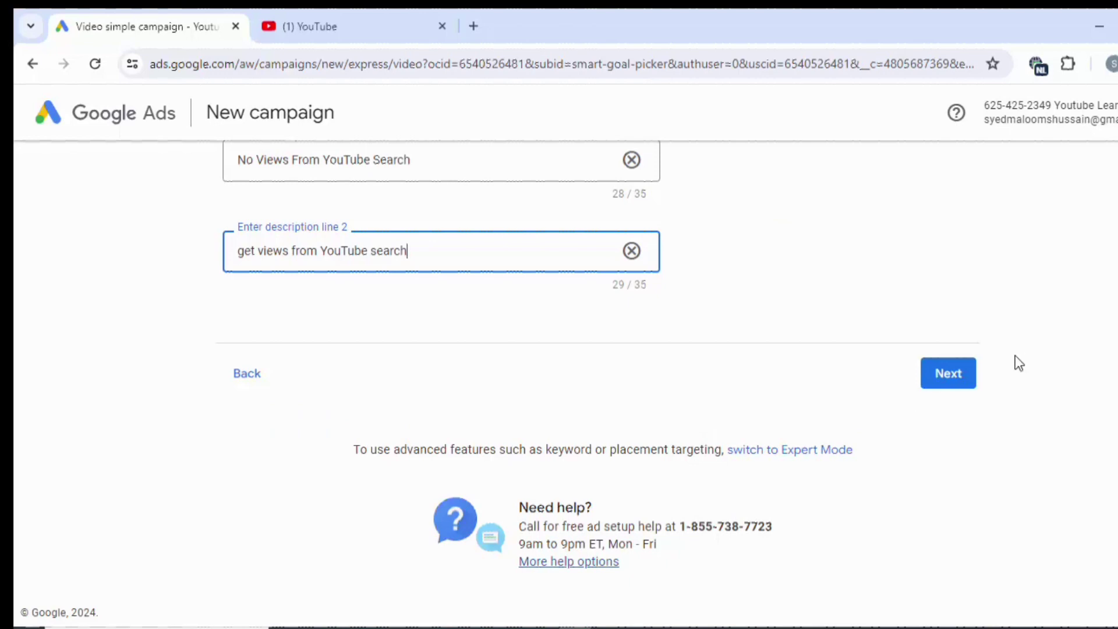
{"action": "left_click", "coordinate": [969, 361]}
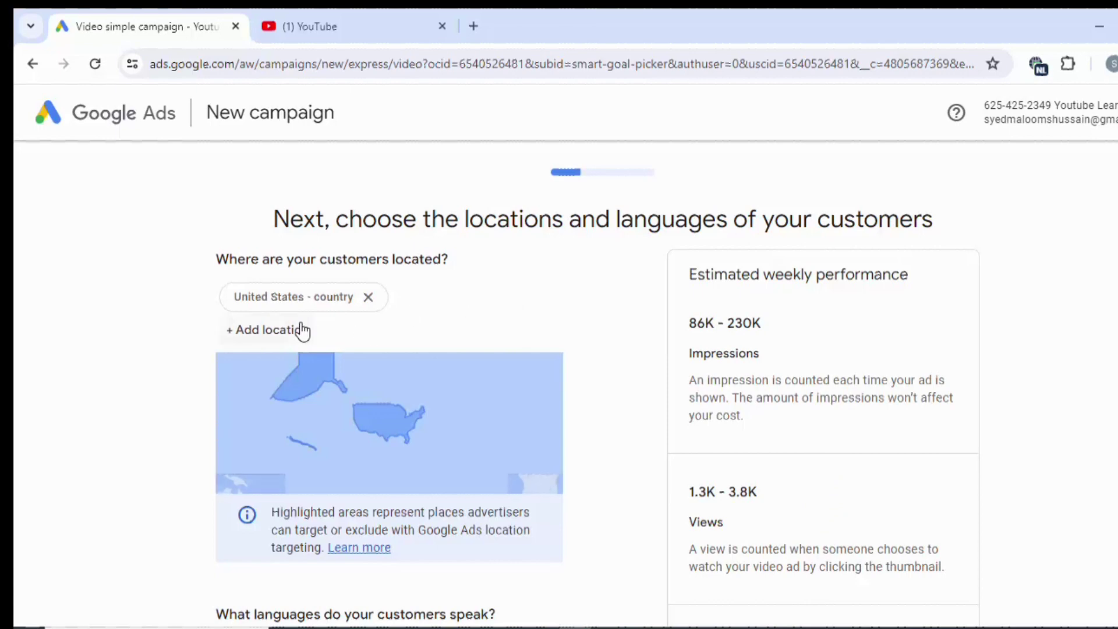
Search for and add 'Pakistan - country' and 'India - country' to the campaign locations.
{"action": "left_click", "coordinate": [269, 334]}
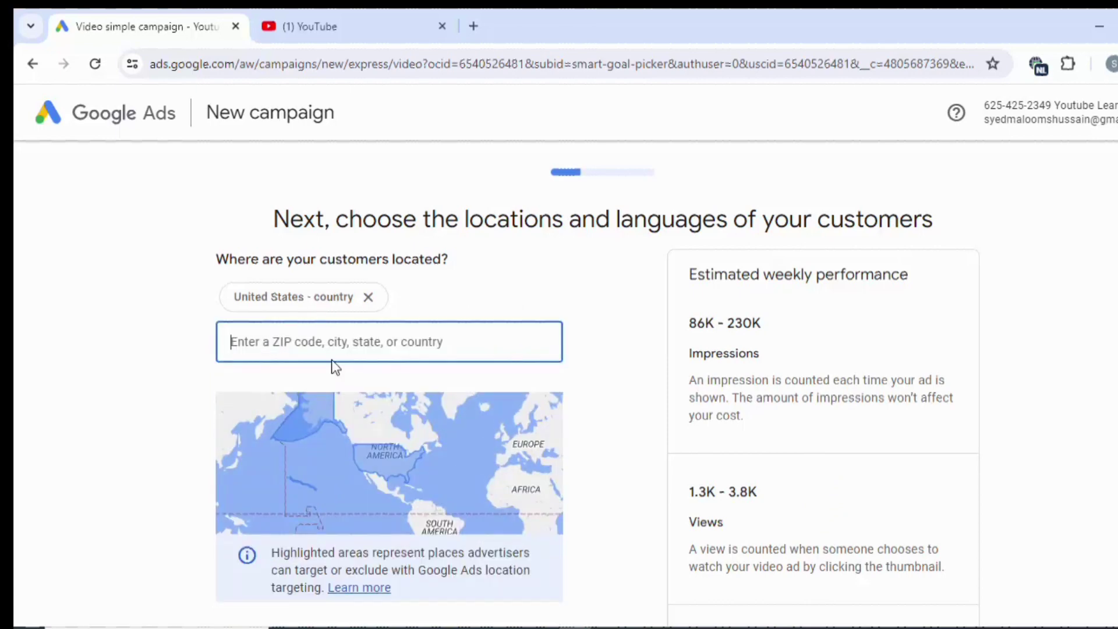
{"action": "type", "text": "pakistan"}
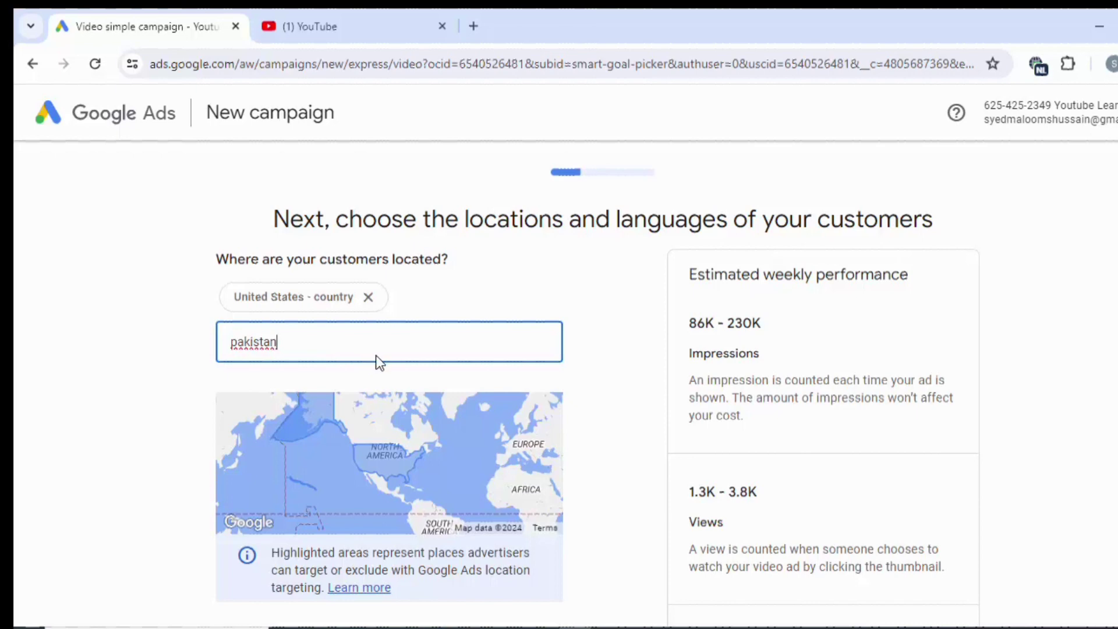
{"action": "left_click", "coordinate": [425, 393]}
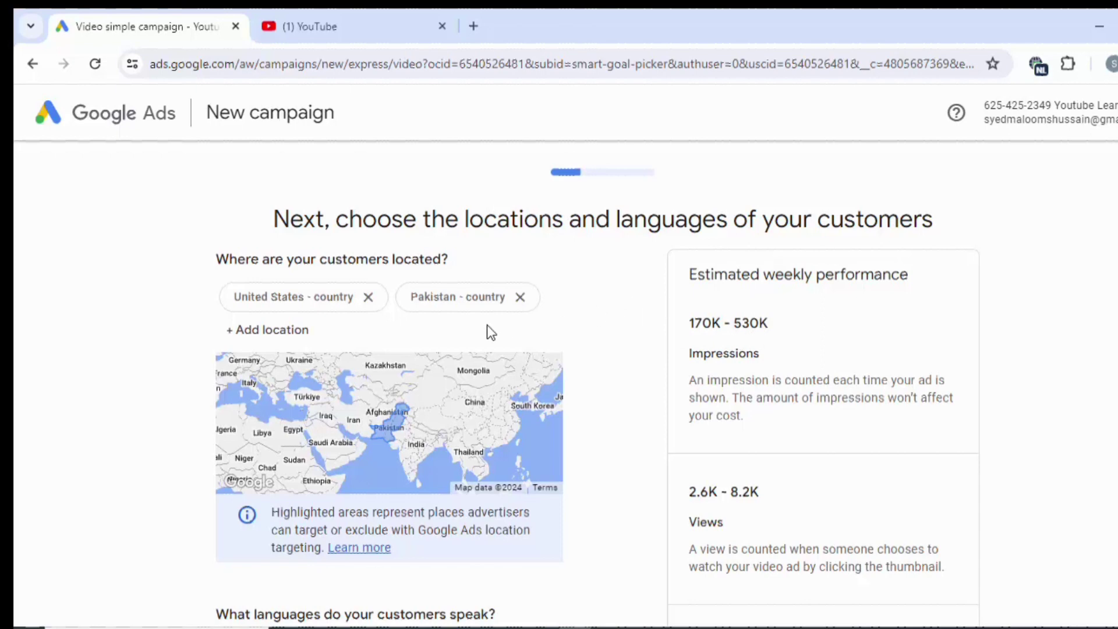
{"action": "left_click", "coordinate": [271, 330]}
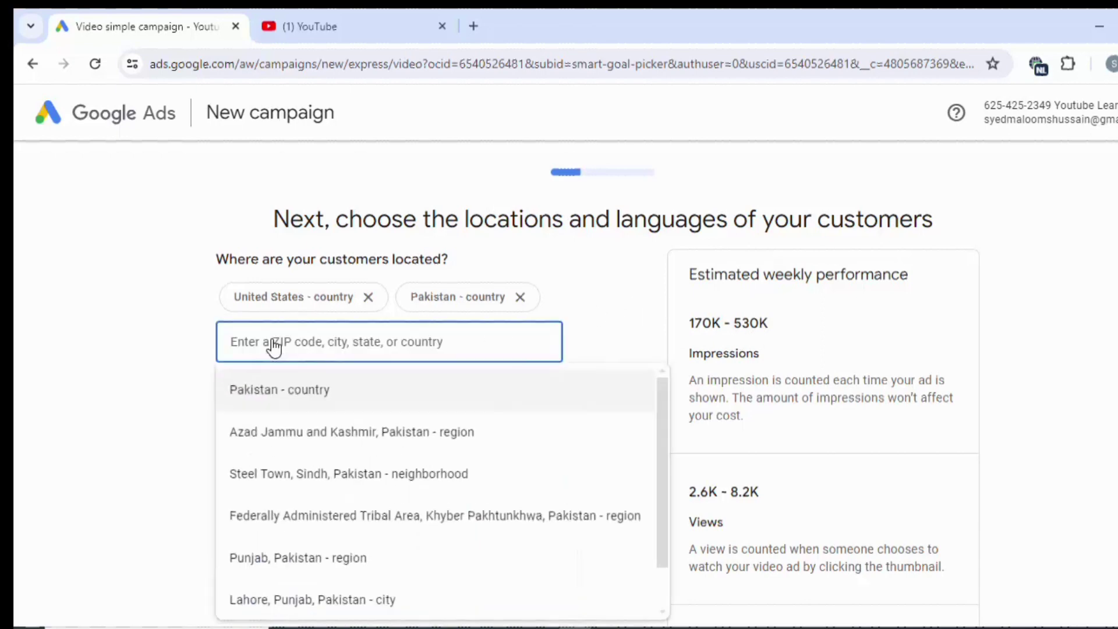
{"action": "type", "text": "india"}
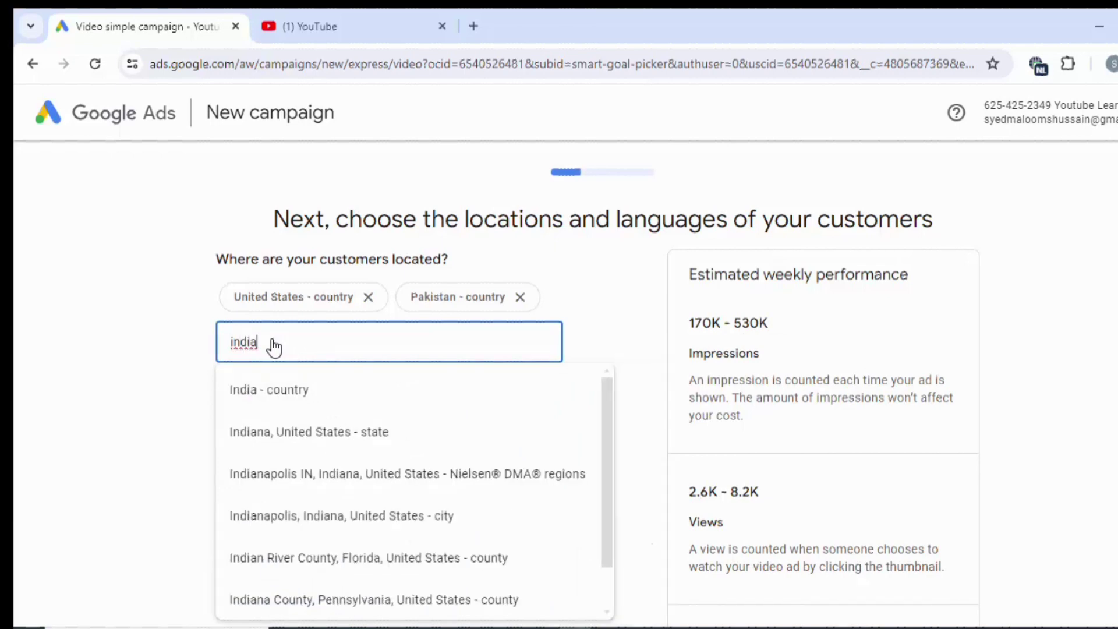
{"action": "left_click", "coordinate": [295, 401]}
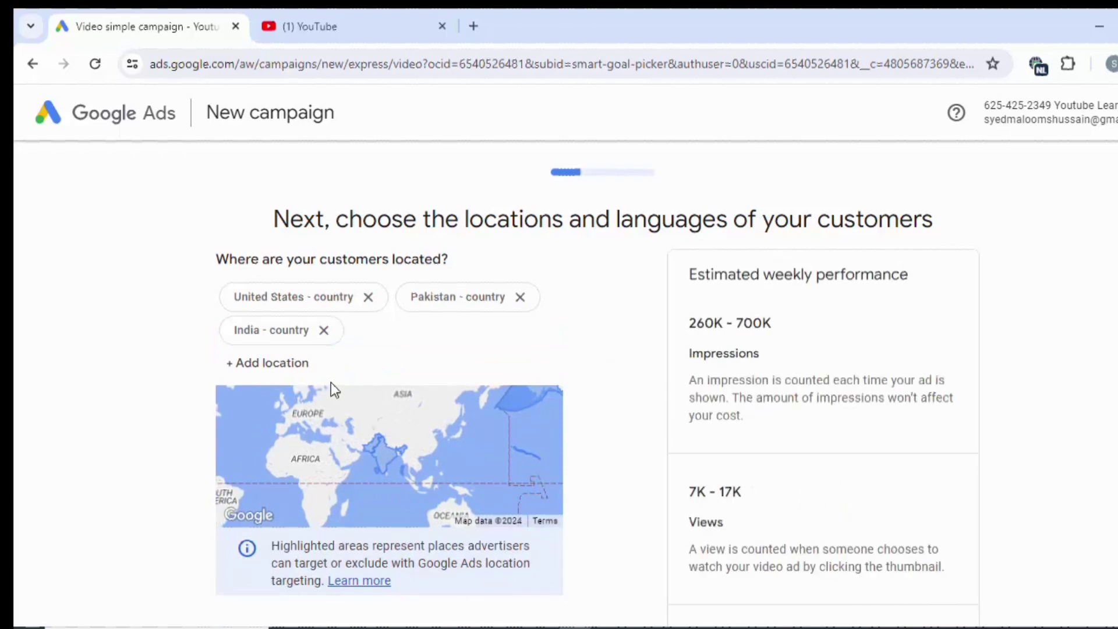
{"action": "scroll", "coordinate": [331, 382], "scroll_direction": "down", "scroll_amount": 5}
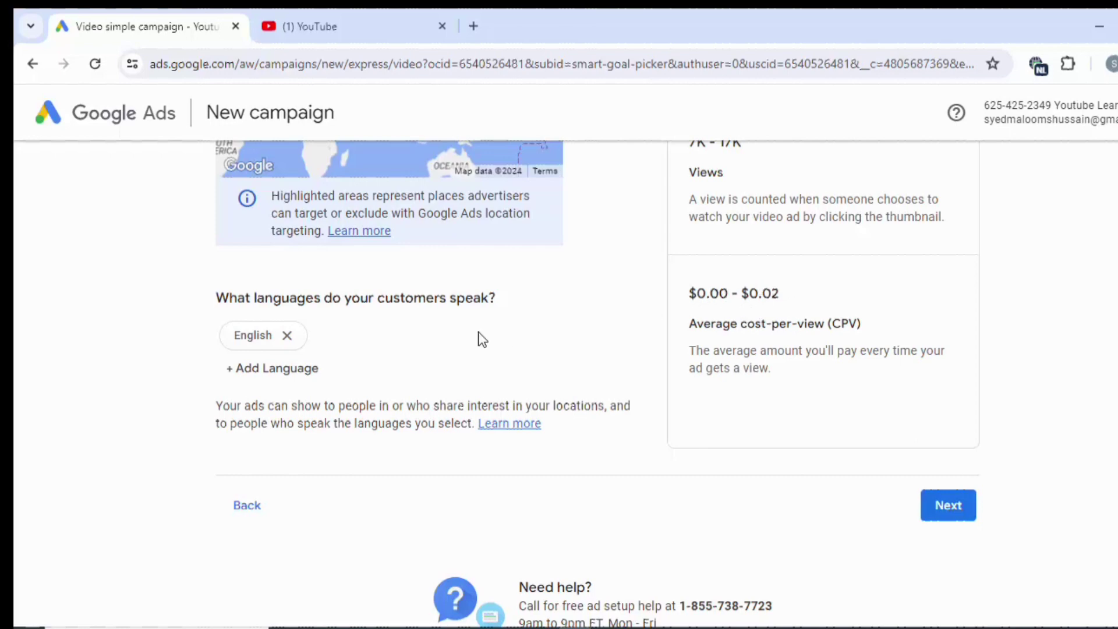
Tick Urdu and Hindi so the campaign targets English, Urdu and Hindi speakers.
{"action": "left_click", "coordinate": [297, 373]}
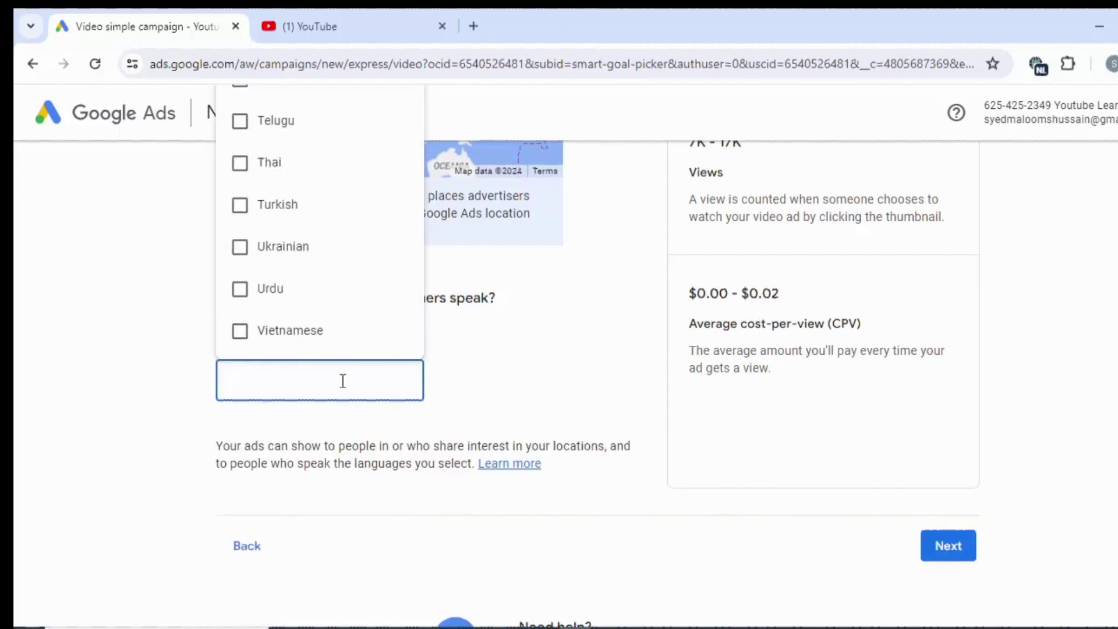
{"action": "left_click", "coordinate": [263, 283]}
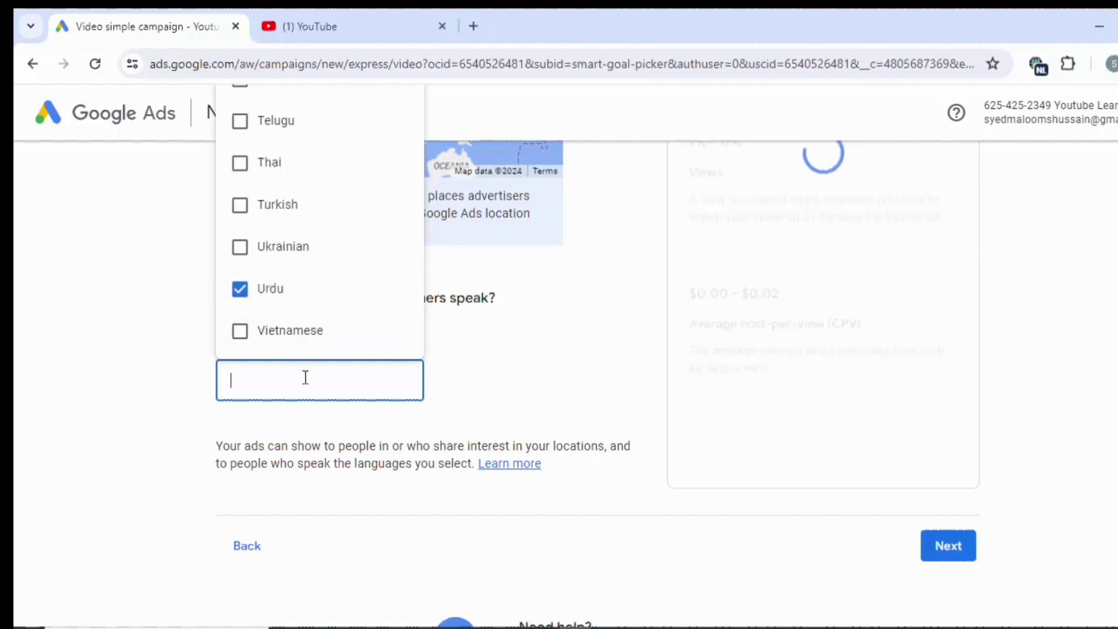
{"action": "type", "text": "hin"}
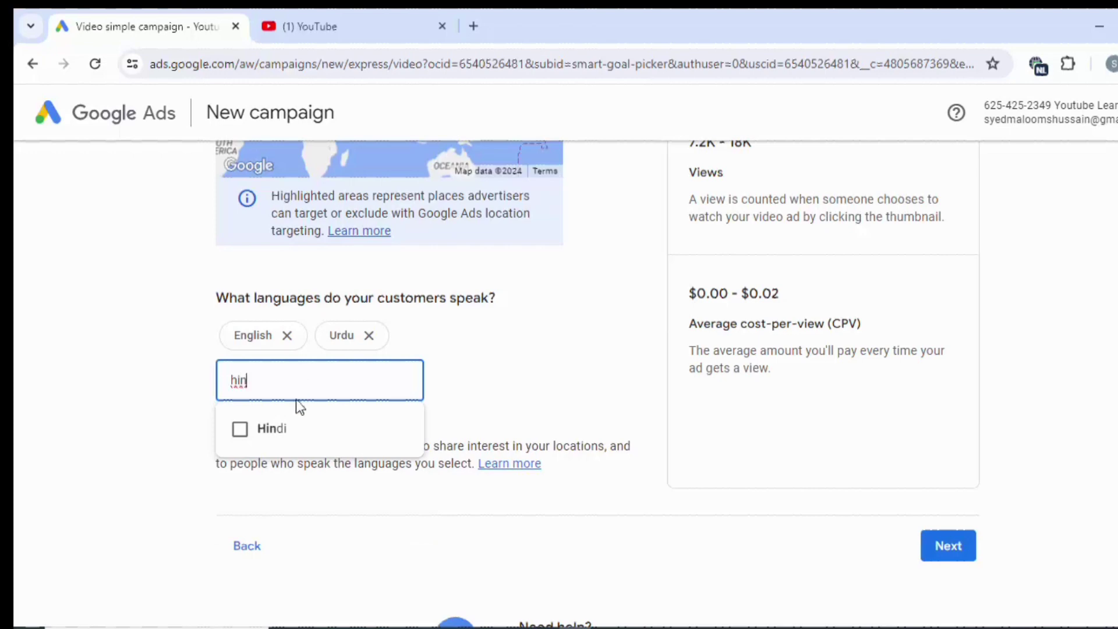
{"action": "left_click", "coordinate": [286, 427]}
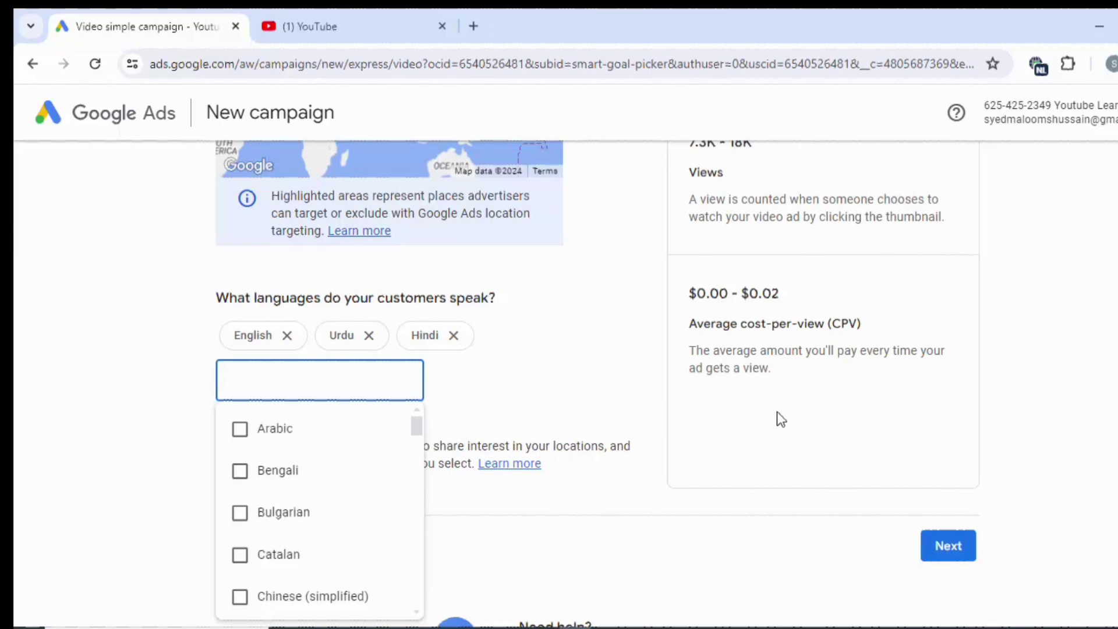
{"action": "left_click", "coordinate": [781, 419]}
{"action": "scroll", "coordinate": [781, 419], "scroll_direction": "up", "scroll_amount": 5}
{"action": "scroll", "coordinate": [776, 420], "scroll_direction": "down", "scroll_amount": 2}
{"action": "scroll", "coordinate": [776, 419], "scroll_direction": "up", "scroll_amount": 3}
{"action": "scroll", "coordinate": [776, 419], "scroll_direction": "down", "scroll_amount": 5}
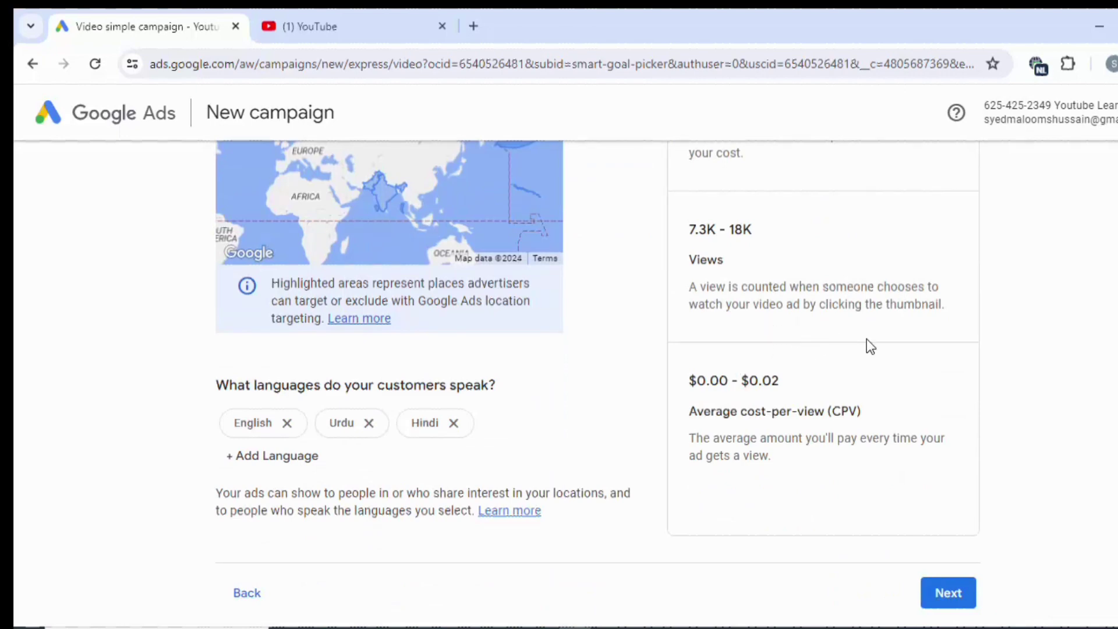
{"action": "scroll", "coordinate": [867, 343], "scroll_direction": "down", "scroll_amount": 3}
{"action": "scroll", "coordinate": [867, 344], "scroll_direction": "up", "scroll_amount": 6}
{"action": "scroll", "coordinate": [867, 339], "scroll_direction": "down", "scroll_amount": 2}
{"action": "scroll", "coordinate": [867, 339], "scroll_direction": "up", "scroll_amount": 3}
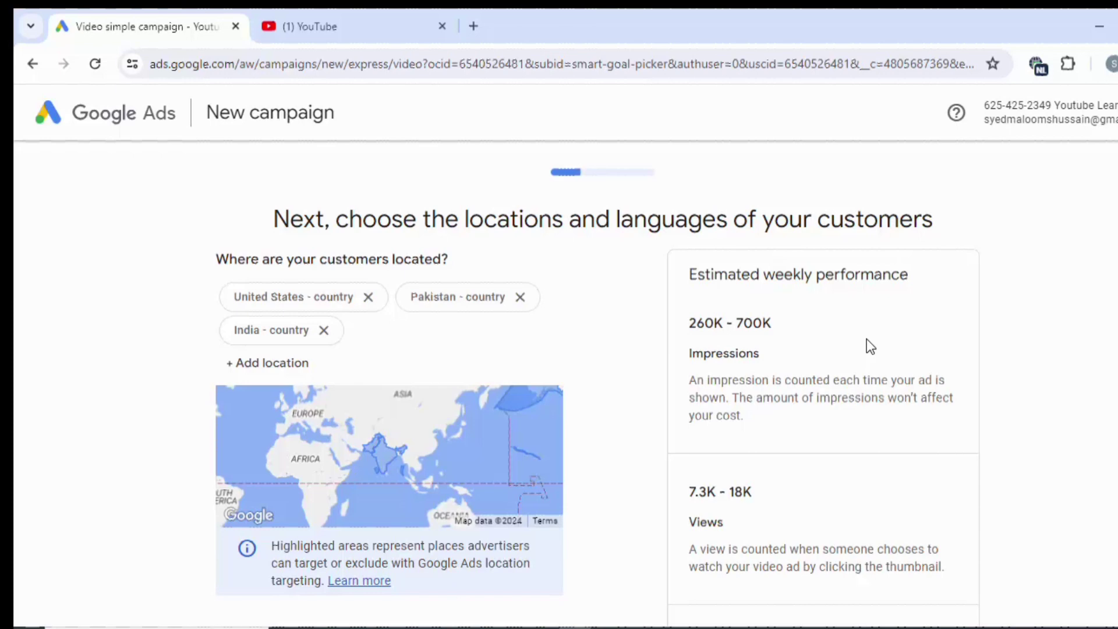
{"action": "scroll", "coordinate": [866, 339], "scroll_direction": "down", "scroll_amount": 4}
{"action": "scroll", "coordinate": [867, 339], "scroll_direction": "down", "scroll_amount": 3}
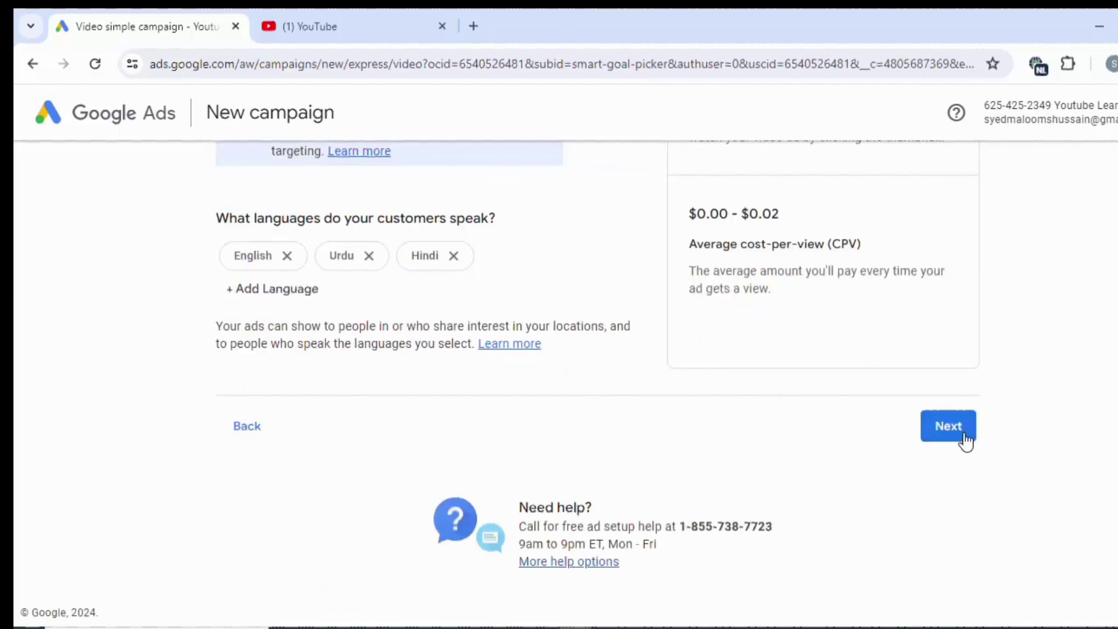
Uncheck Unknown under Gender, Age and Parental status, then continue to interests.
{"action": "left_click", "coordinate": [944, 434]}
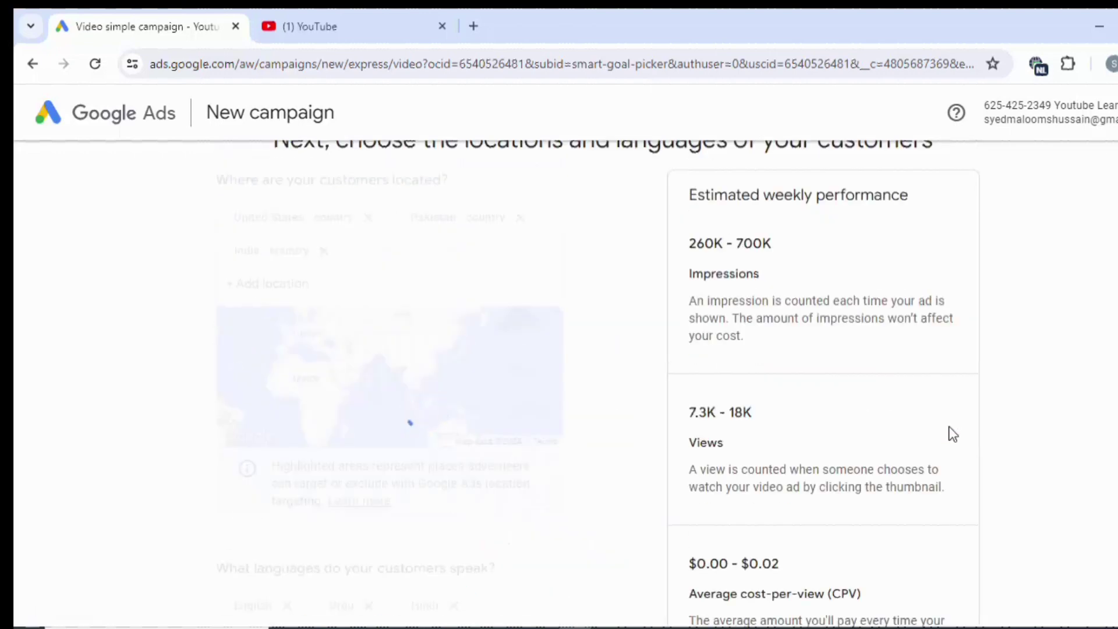
{"action": "scroll", "coordinate": [948, 433], "scroll_direction": "down", "scroll_amount": 3}
{"action": "scroll", "coordinate": [946, 431], "scroll_direction": "up", "scroll_amount": 3}
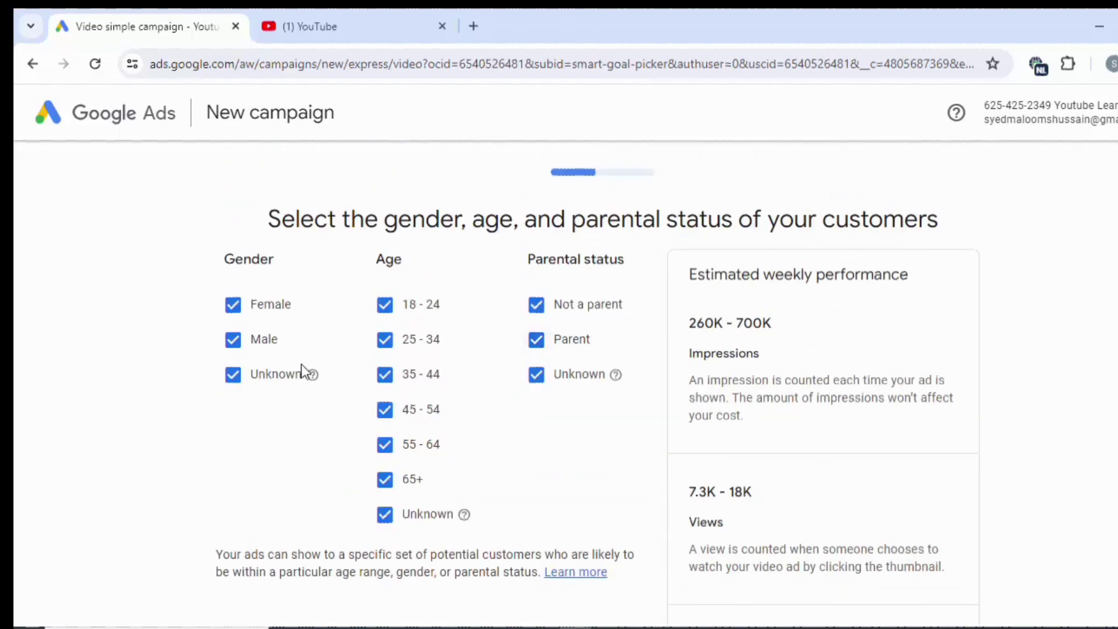
{"action": "left_click", "coordinate": [271, 380]}
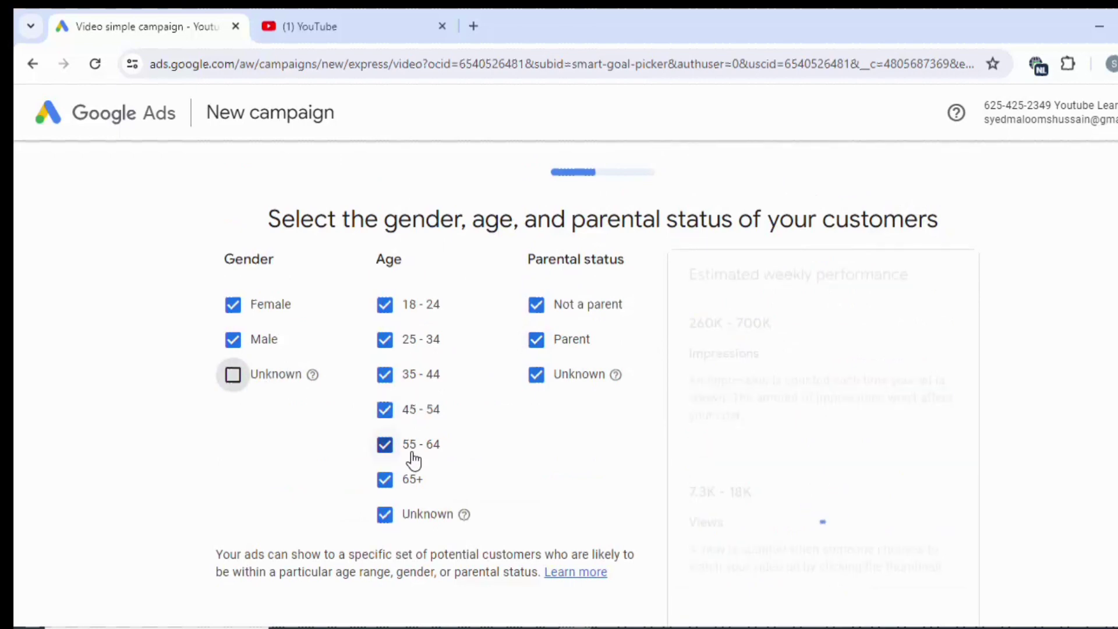
{"action": "left_click", "coordinate": [385, 514]}
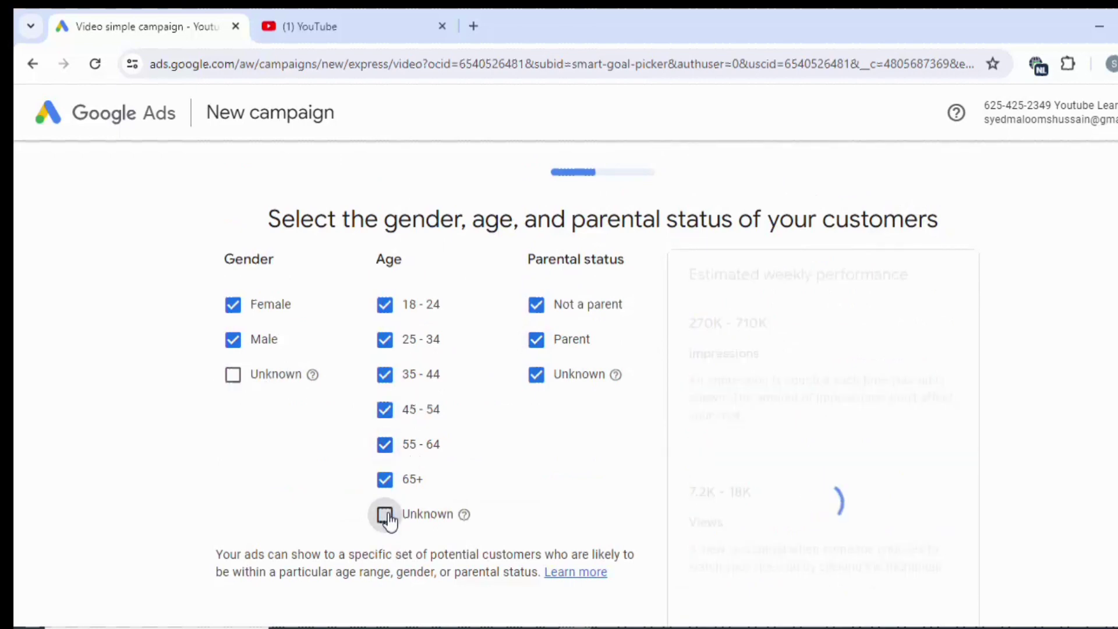
{"action": "left_click", "coordinate": [587, 374]}
{"action": "scroll", "coordinate": [585, 374], "scroll_direction": "down", "scroll_amount": 1}
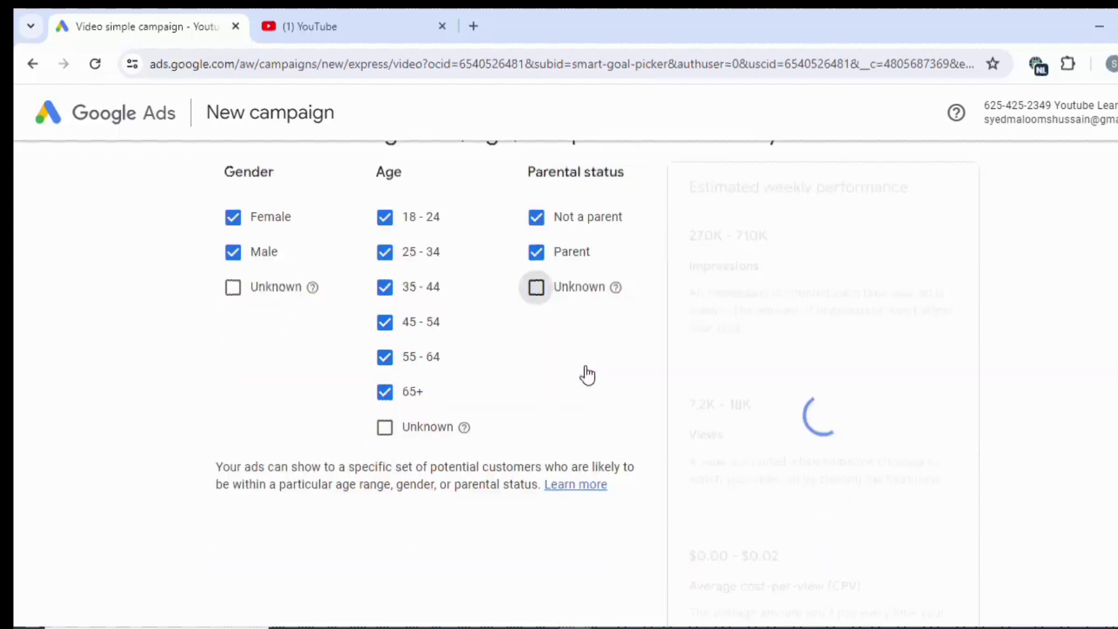
{"action": "scroll", "coordinate": [587, 373], "scroll_direction": "down", "scroll_amount": 1}
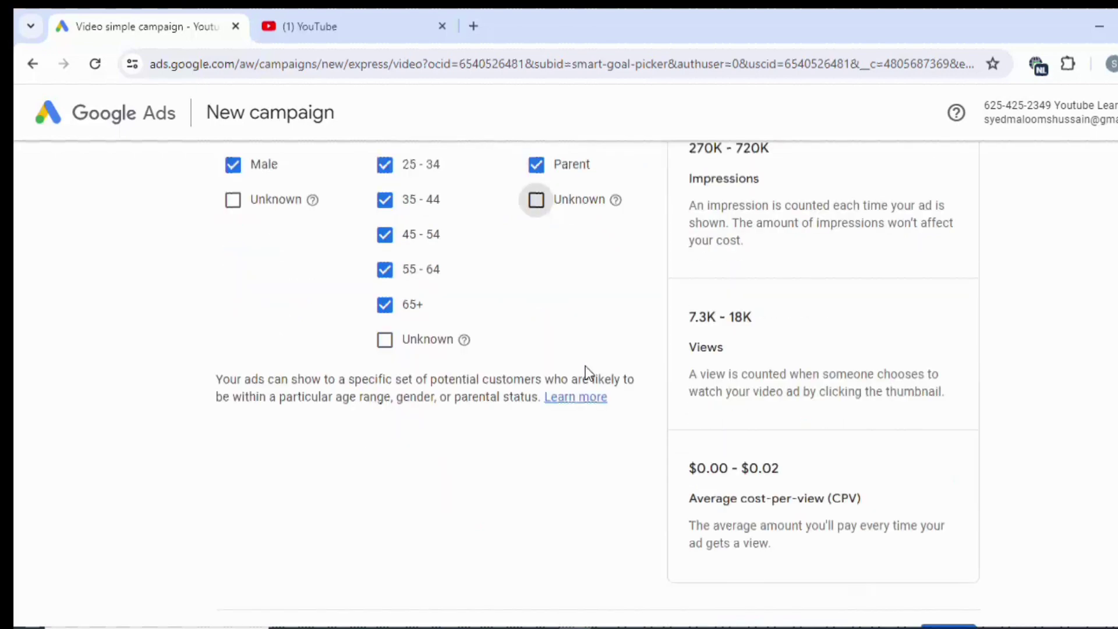
{"action": "scroll", "coordinate": [585, 367], "scroll_direction": "down", "scroll_amount": 1}
{"action": "scroll", "coordinate": [676, 382], "scroll_direction": "up", "scroll_amount": 3}
{"action": "scroll", "coordinate": [676, 382], "scroll_direction": "down", "scroll_amount": 2}
{"action": "scroll", "coordinate": [769, 446], "scroll_direction": "down", "scroll_amount": 2}
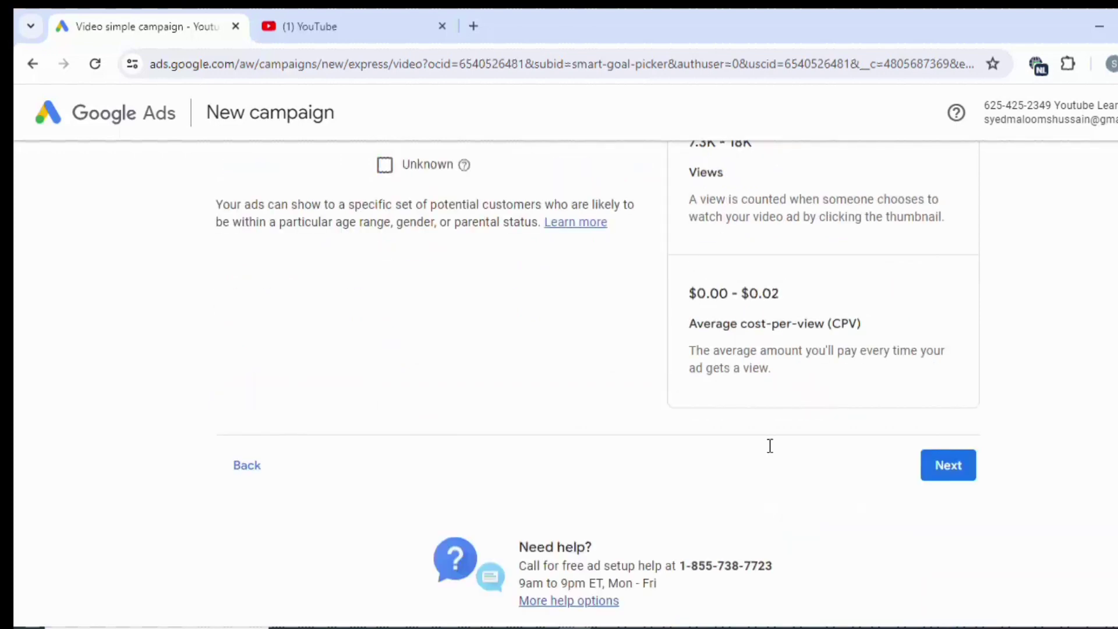
{"action": "left_click", "coordinate": [951, 468]}
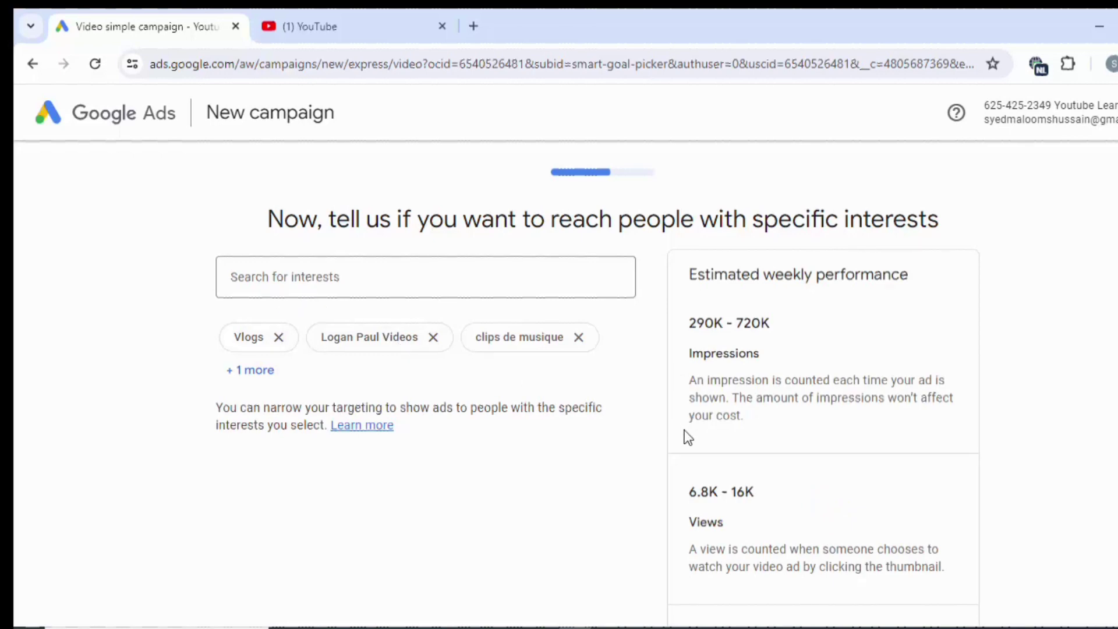
Add Social Media, Advertising & Marketing Services and Media & Entertainment as interests.
{"action": "scroll", "coordinate": [679, 432], "scroll_direction": "down", "scroll_amount": 3}
{"action": "scroll", "coordinate": [693, 441], "scroll_direction": "up", "scroll_amount": 3}
{"action": "scroll", "coordinate": [692, 442], "scroll_direction": "down", "scroll_amount": 2}
{"action": "scroll", "coordinate": [691, 443], "scroll_direction": "up", "scroll_amount": 2}
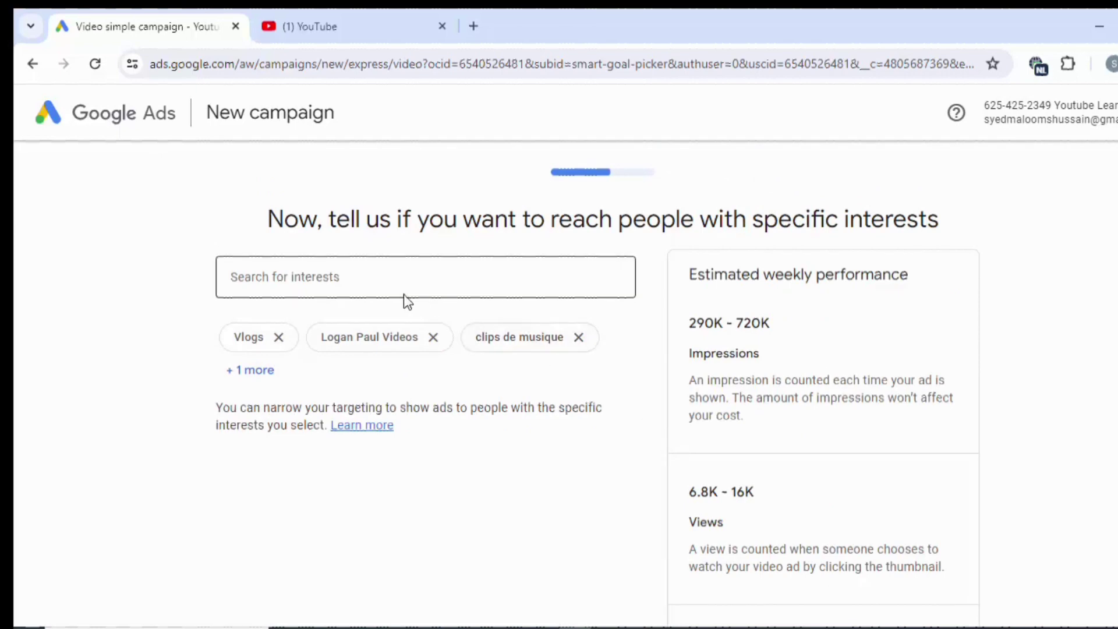
{"action": "left_click", "coordinate": [257, 369]}
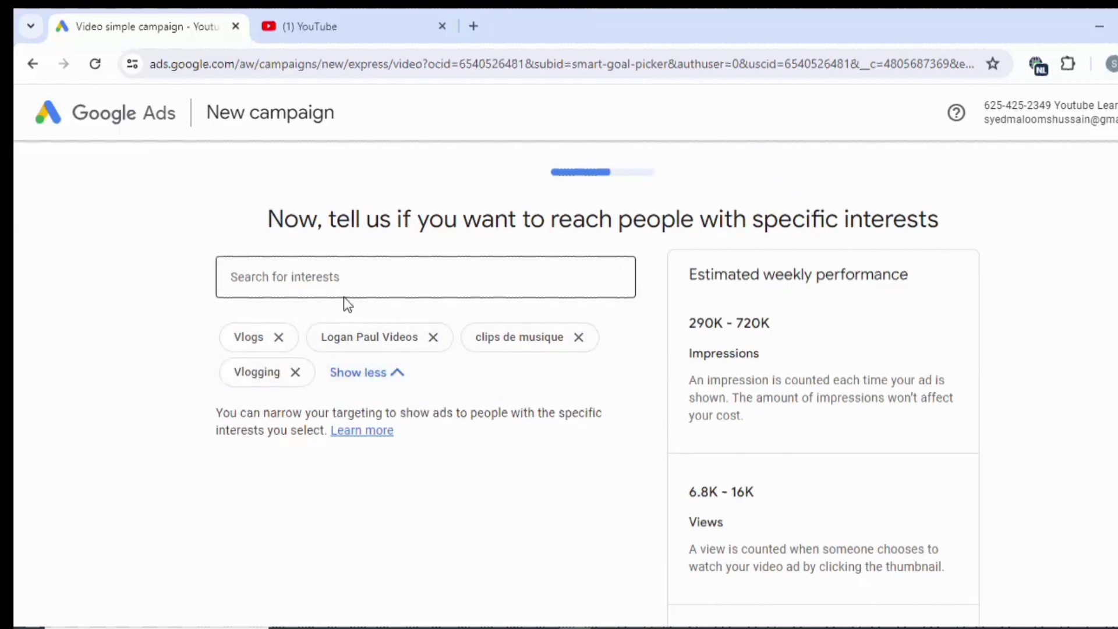
{"action": "left_click", "coordinate": [346, 279]}
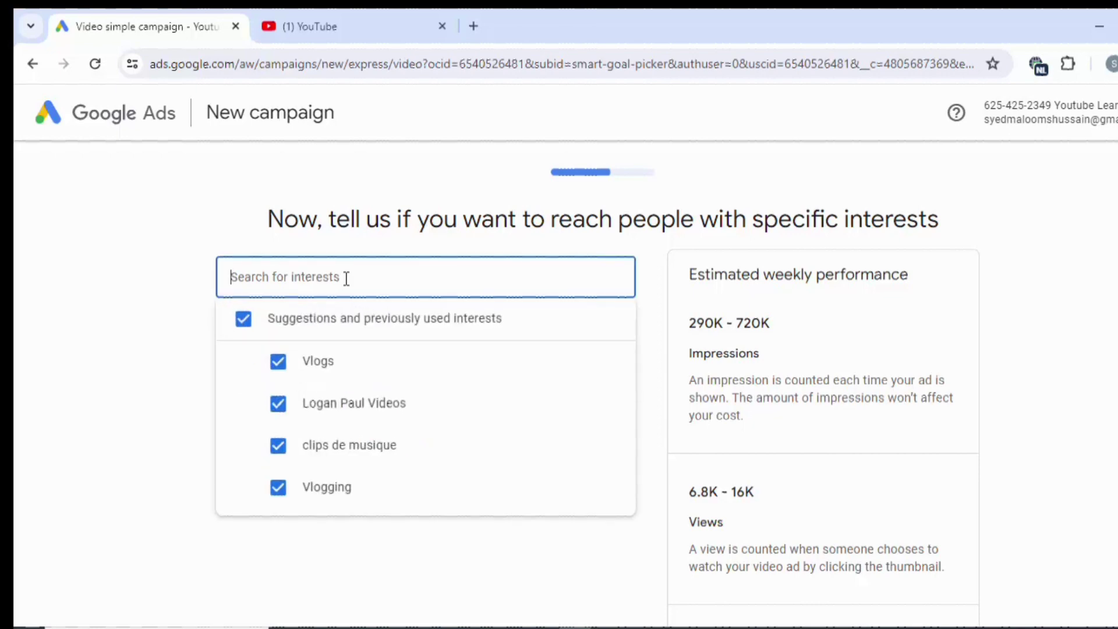
{"action": "type", "text": "media"}
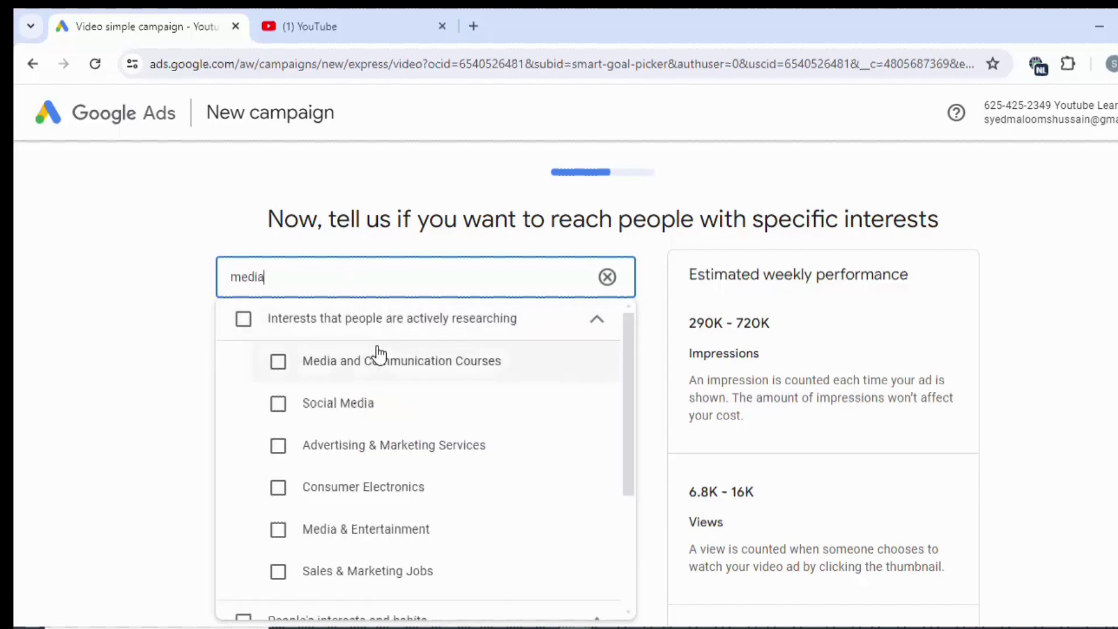
{"action": "left_click", "coordinate": [362, 423]}
{"action": "scroll", "coordinate": [352, 417], "scroll_direction": "down", "scroll_amount": 2}
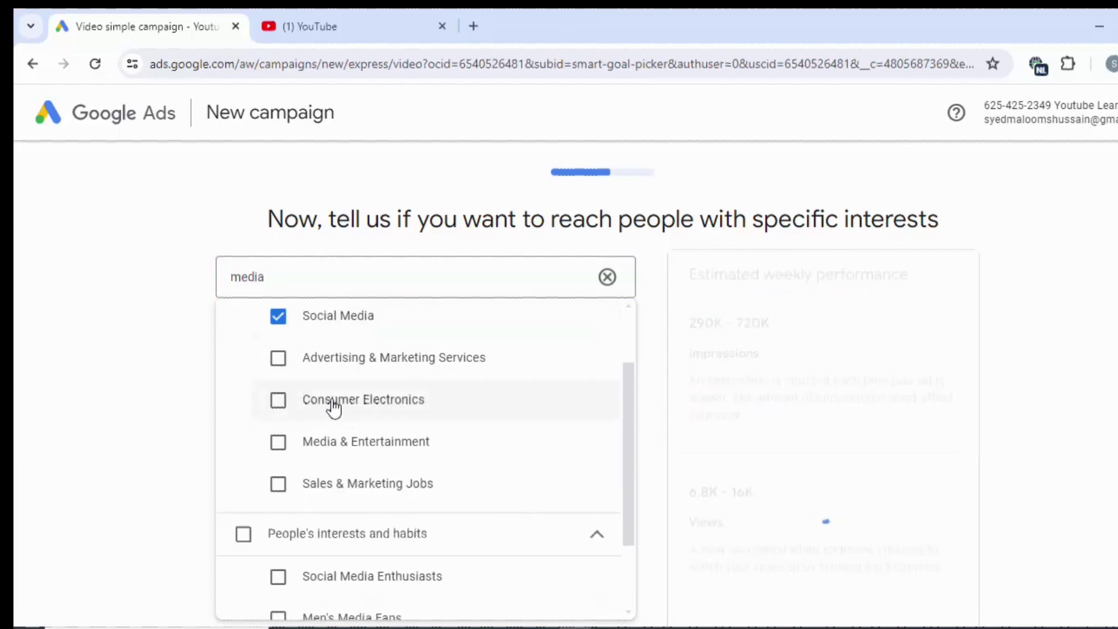
{"action": "left_click_drag", "start_coordinate": [305, 363], "coordinate": [312, 366]}
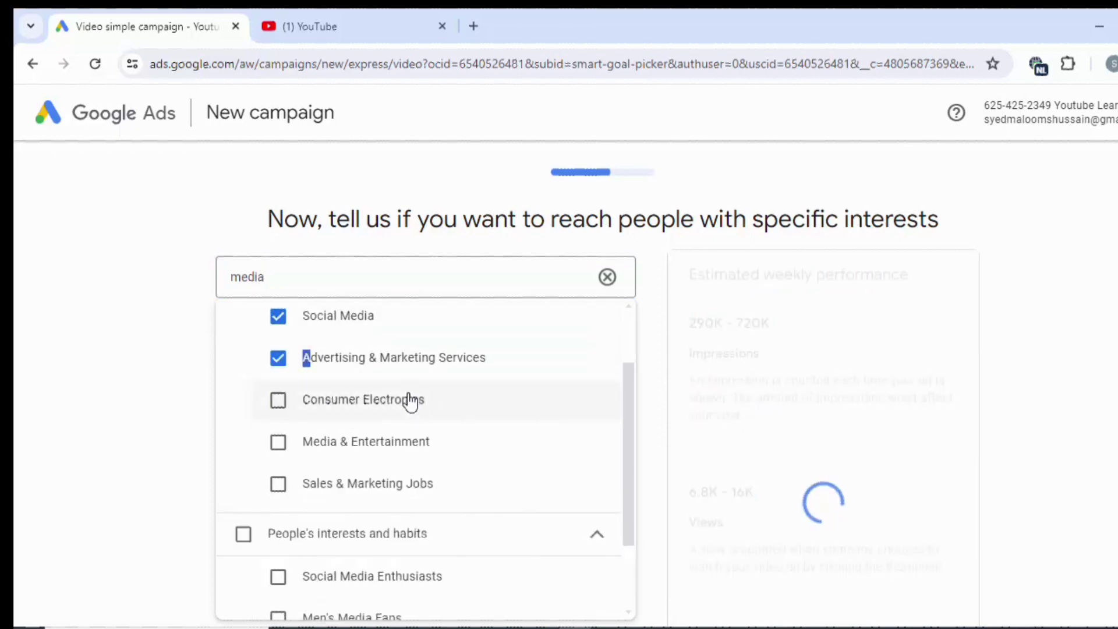
{"action": "left_click", "coordinate": [326, 448]}
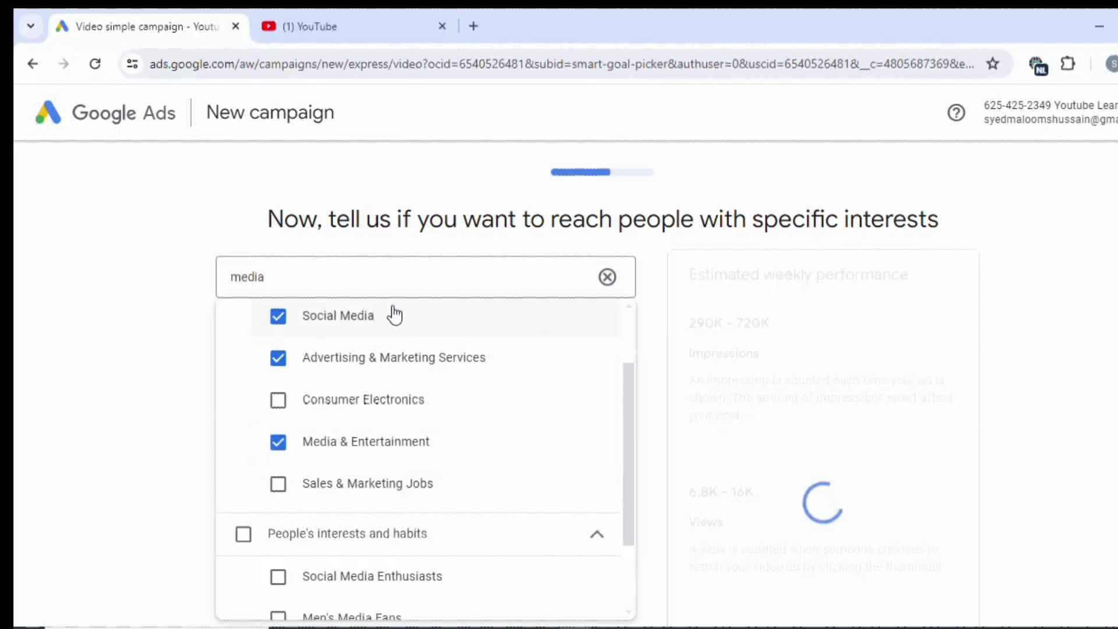
Search 'sports' and add Sports News, Live Sports and Sports Highlights interests.
{"action": "left_click", "coordinate": [606, 278]}
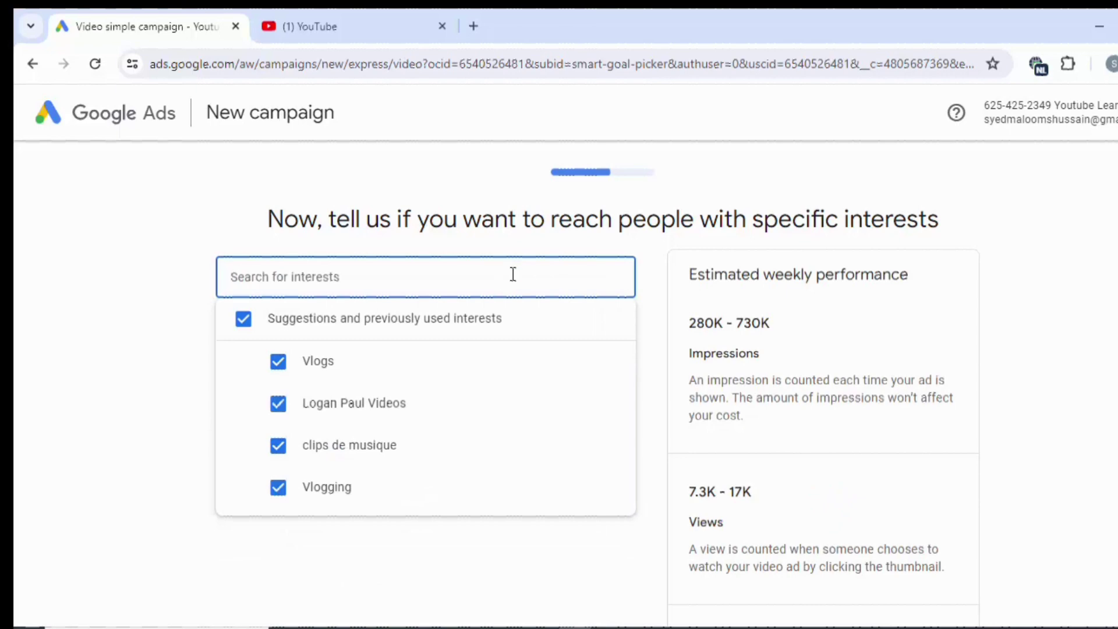
{"action": "type", "text": "sports"}
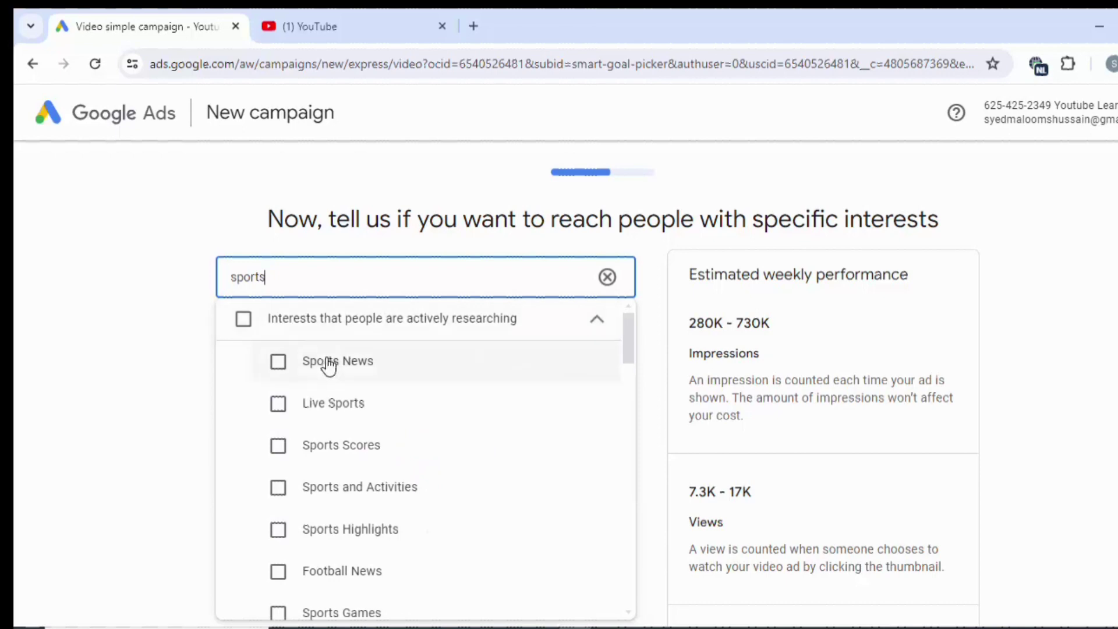
{"action": "left_click", "coordinate": [331, 365]}
{"action": "left_click", "coordinate": [339, 415]}
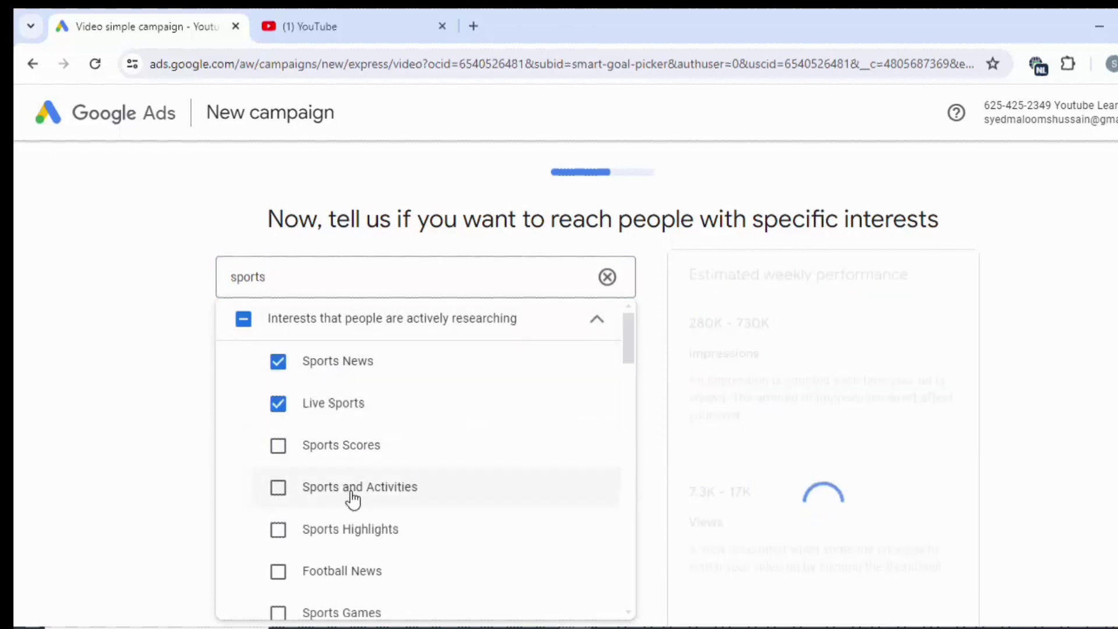
{"action": "left_click", "coordinate": [337, 534]}
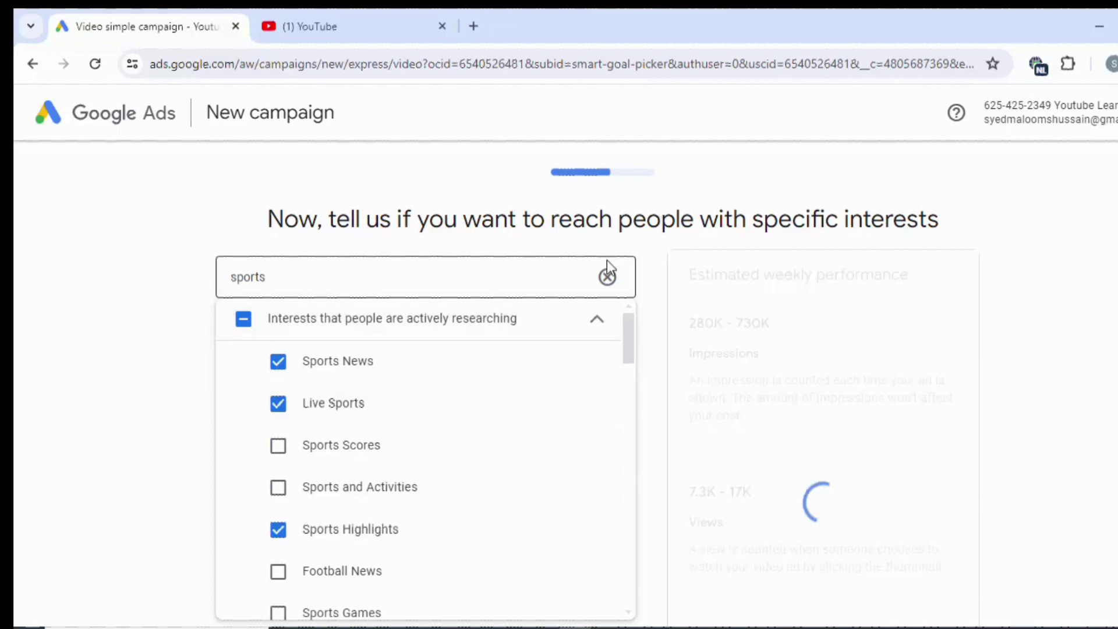
Search 'cric' and add Cricket, India Cricket Scores, India Cricket Matches, Video Game Streaming Services, and India vs Sri Lanka Cricket Match interests.
{"action": "left_click", "coordinate": [607, 276]}
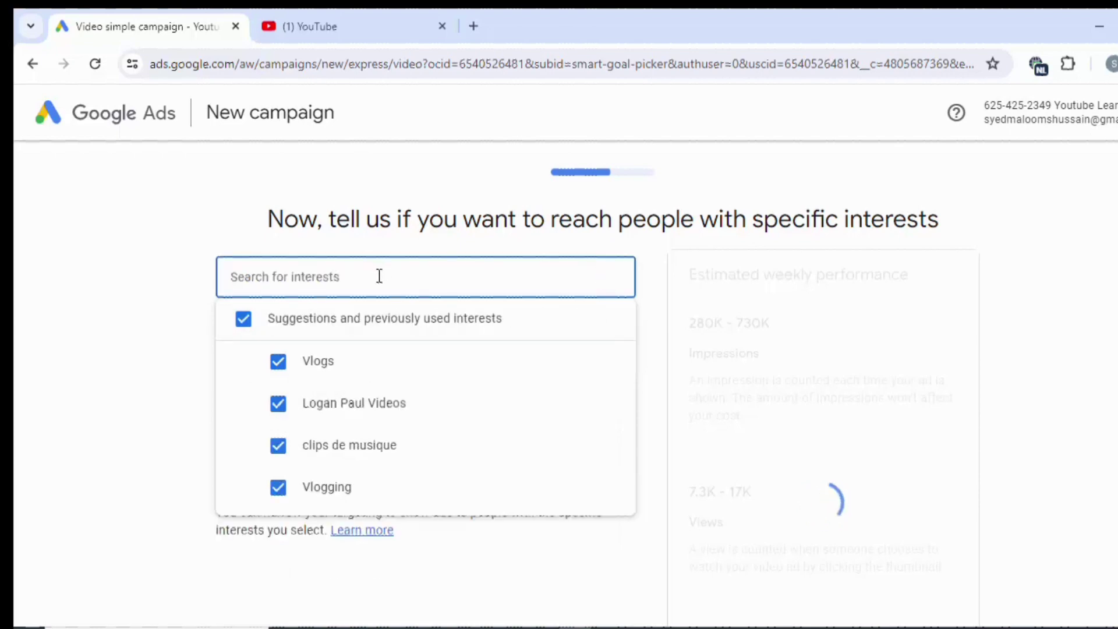
{"action": "type", "text": "crick"}
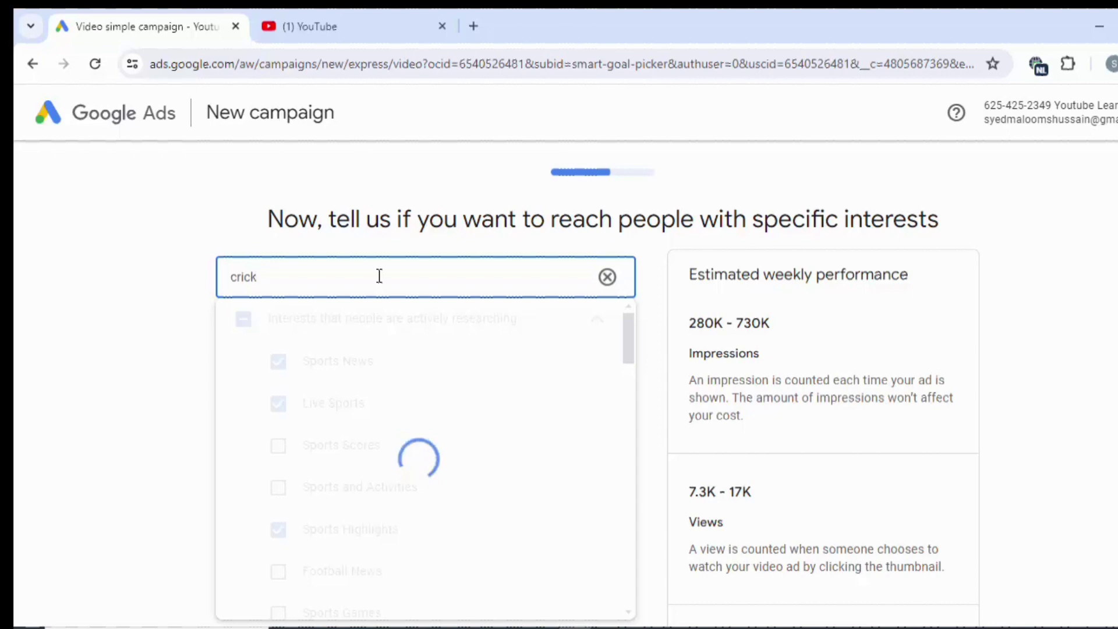
{"action": "left_click", "coordinate": [327, 365]}
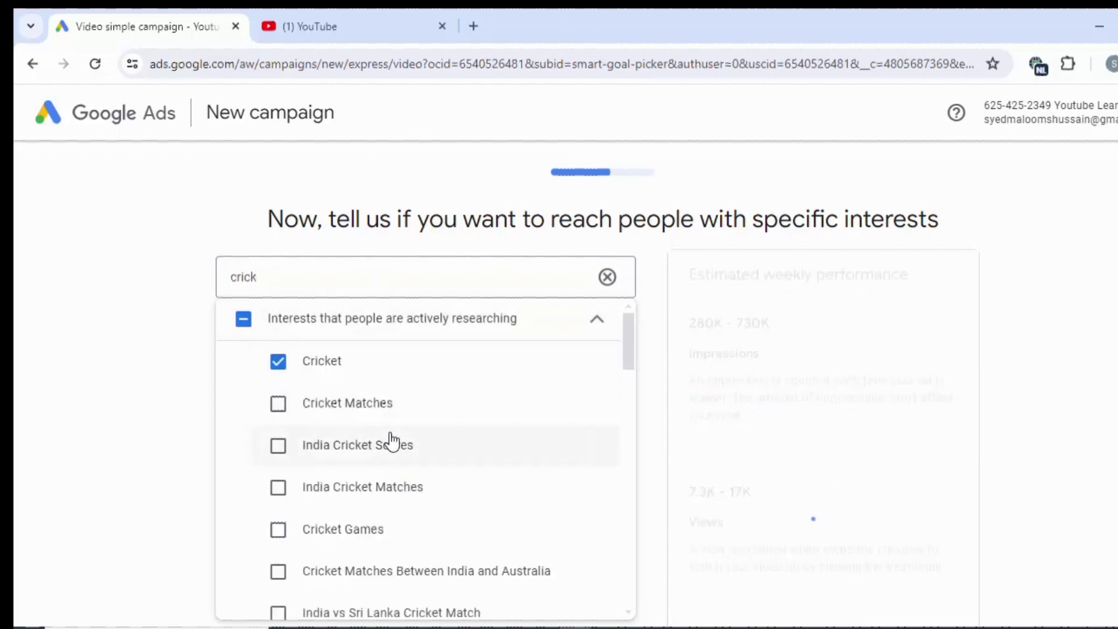
{"action": "left_click", "coordinate": [304, 450]}
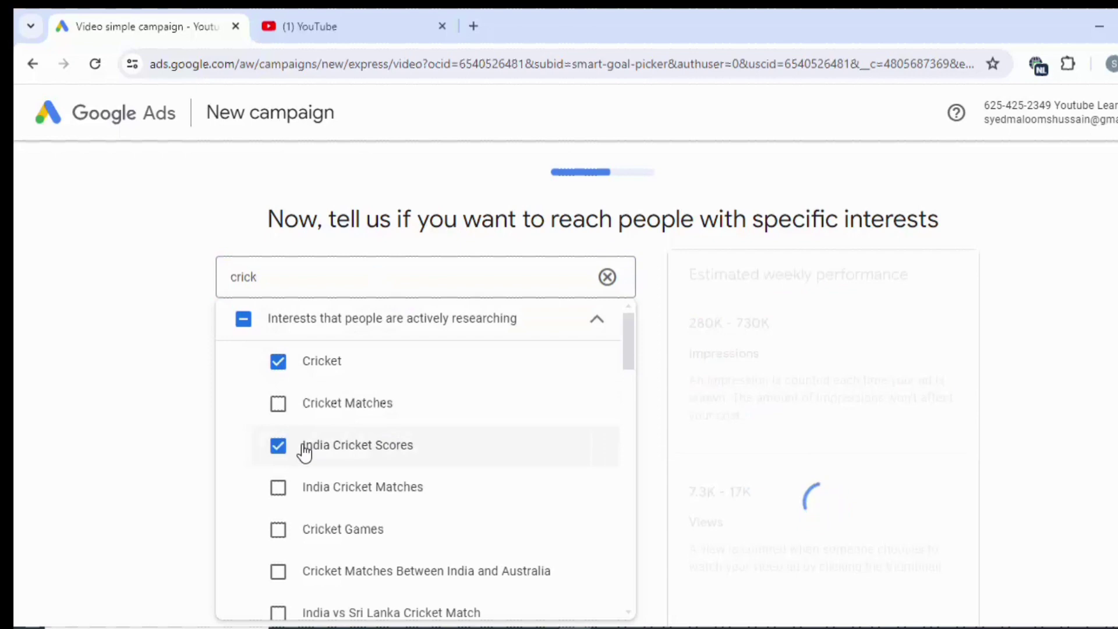
{"action": "left_click", "coordinate": [346, 490]}
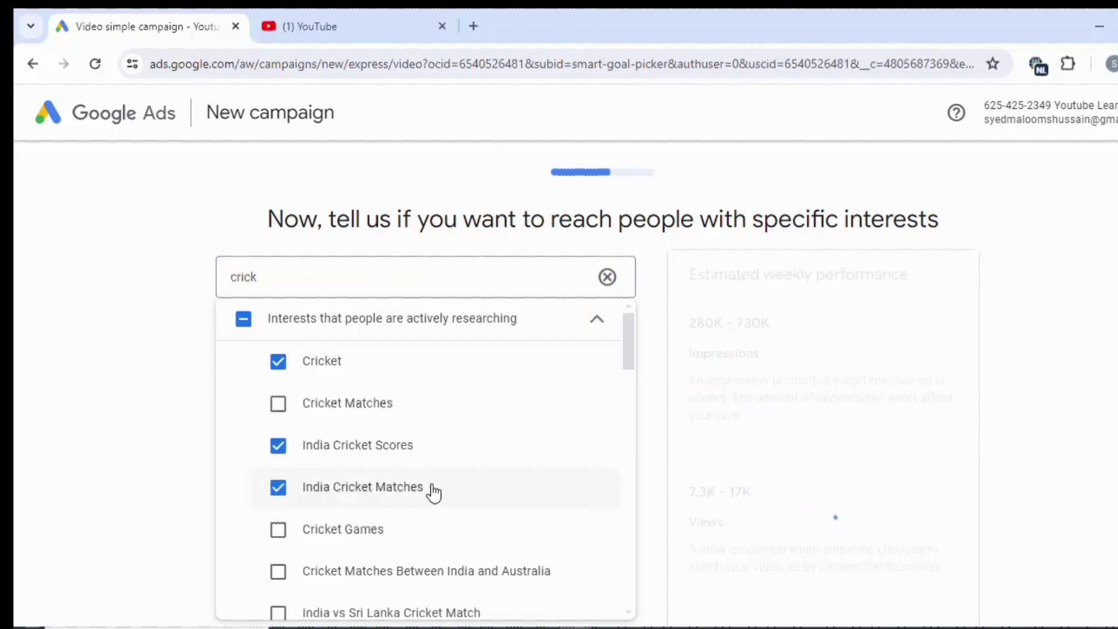
{"action": "scroll", "coordinate": [373, 492], "scroll_direction": "down", "scroll_amount": 3}
{"action": "scroll", "coordinate": [373, 492], "scroll_direction": "down", "scroll_amount": 2}
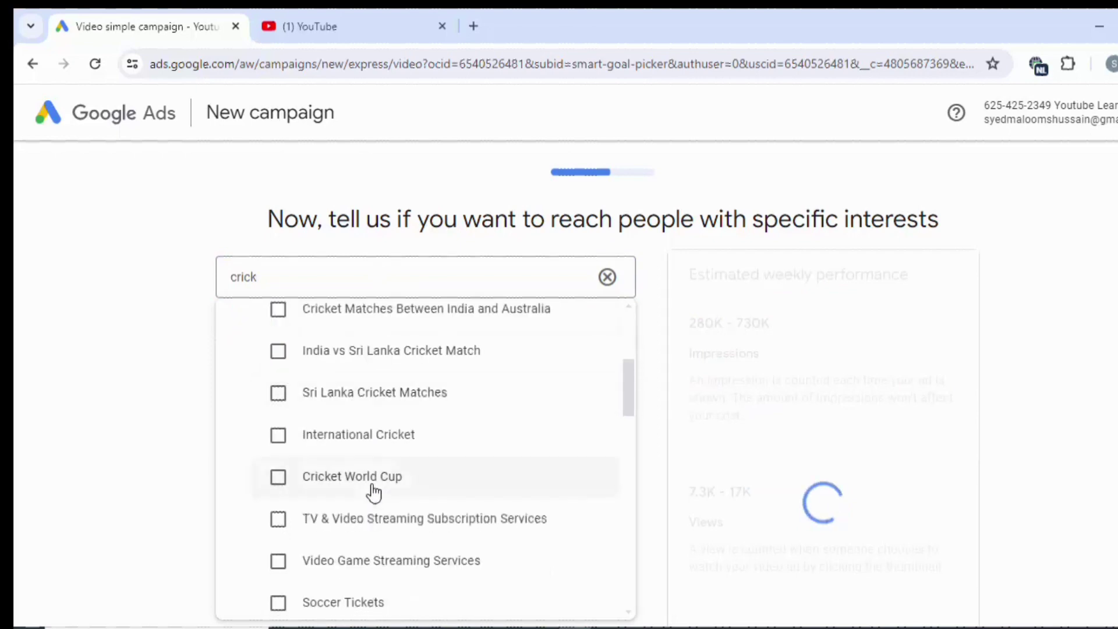
{"action": "left_click", "coordinate": [417, 561]}
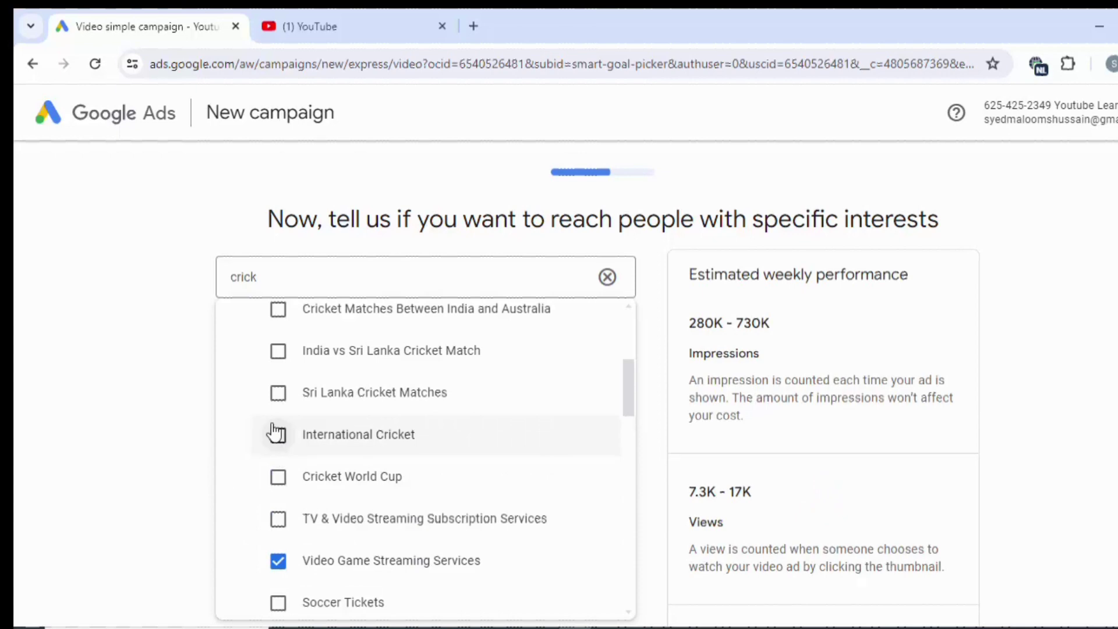
{"action": "left_click", "coordinate": [279, 352]}
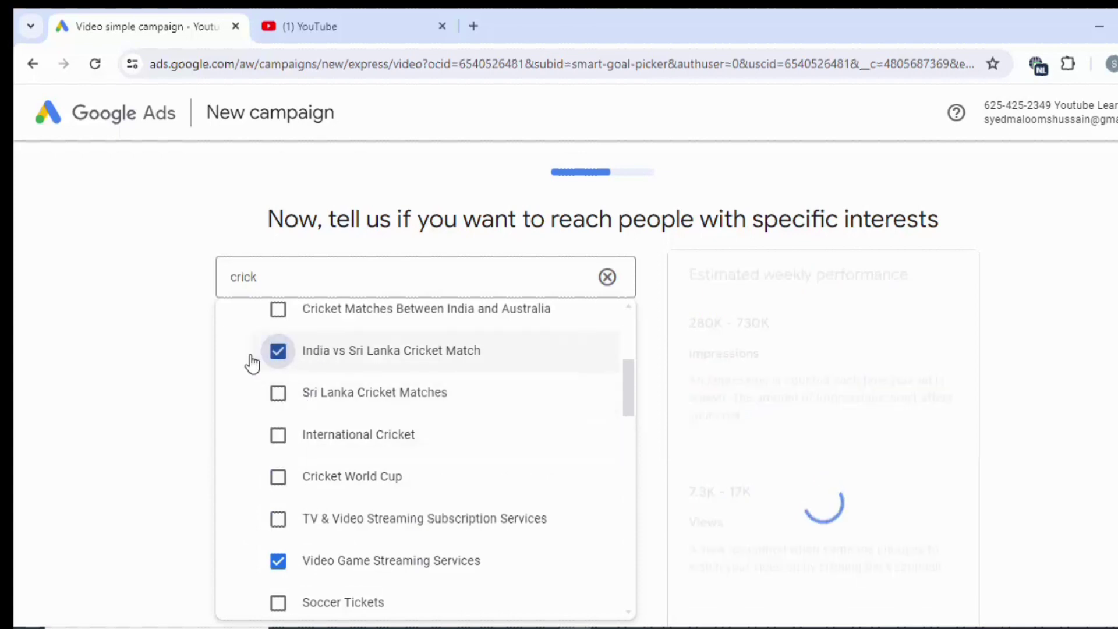
{"action": "left_click", "coordinate": [144, 365]}
{"action": "scroll", "coordinate": [144, 365], "scroll_direction": "down", "scroll_amount": 4}
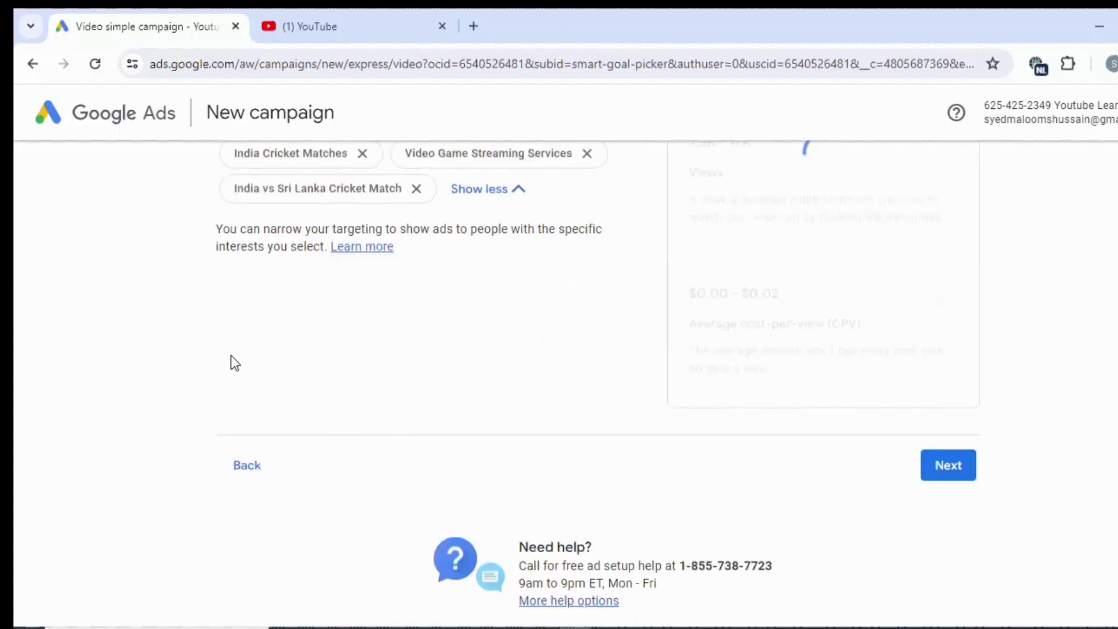
{"action": "scroll", "coordinate": [444, 327], "scroll_direction": "up", "scroll_amount": 1}
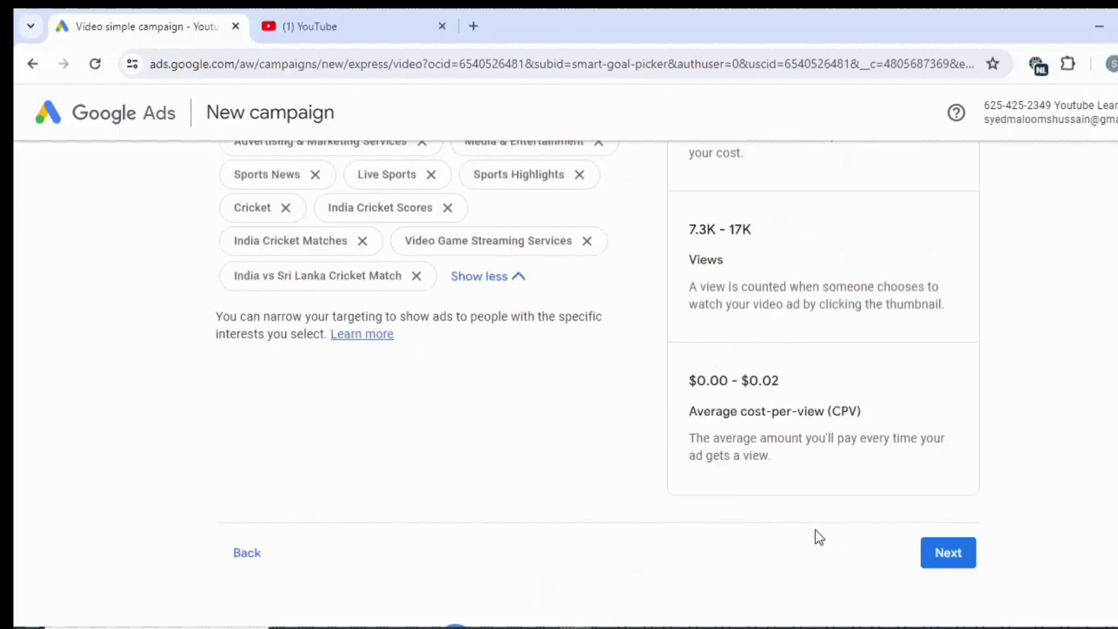
On the budget step, switch the currency from USD to Pakistani Rupee (PKR).
{"action": "left_click", "coordinate": [934, 565]}
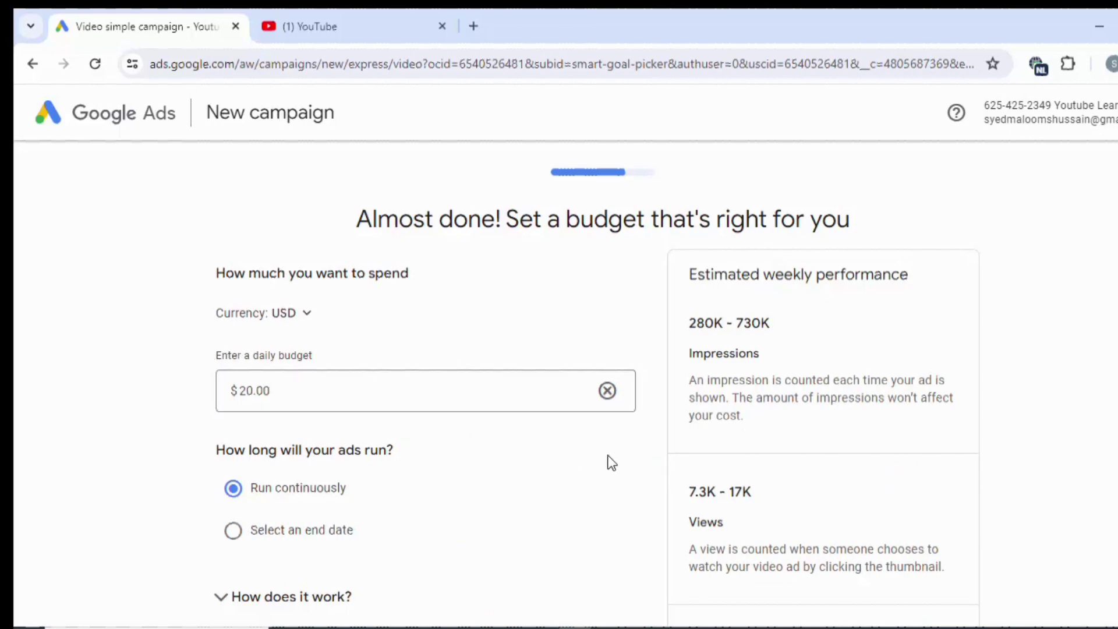
{"action": "left_click", "coordinate": [300, 318]}
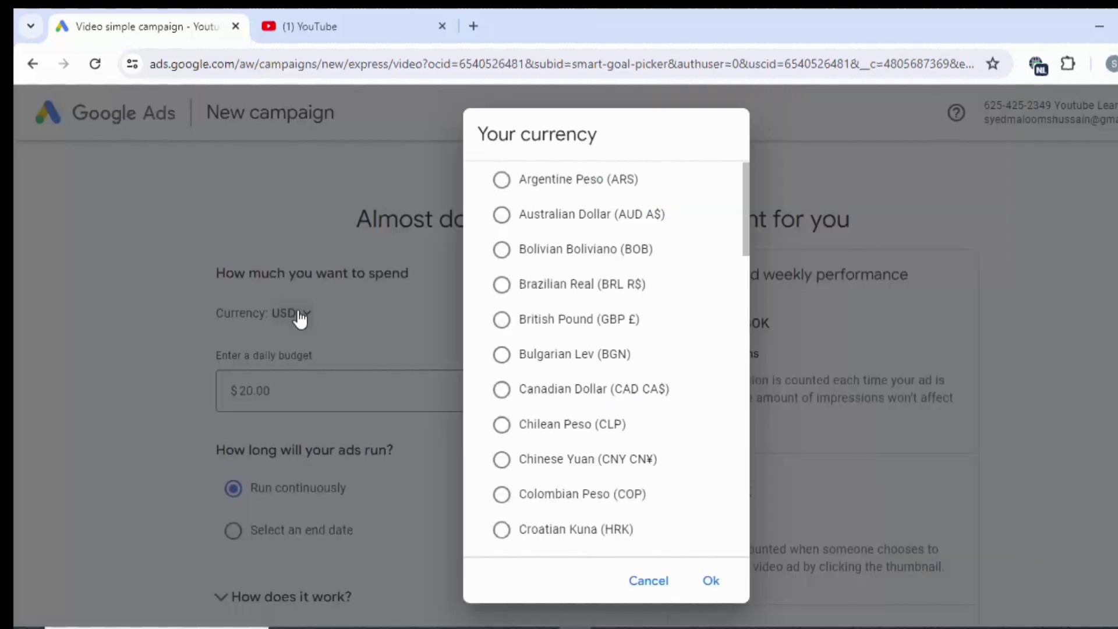
{"action": "scroll", "coordinate": [648, 357], "scroll_direction": "down", "scroll_amount": 13}
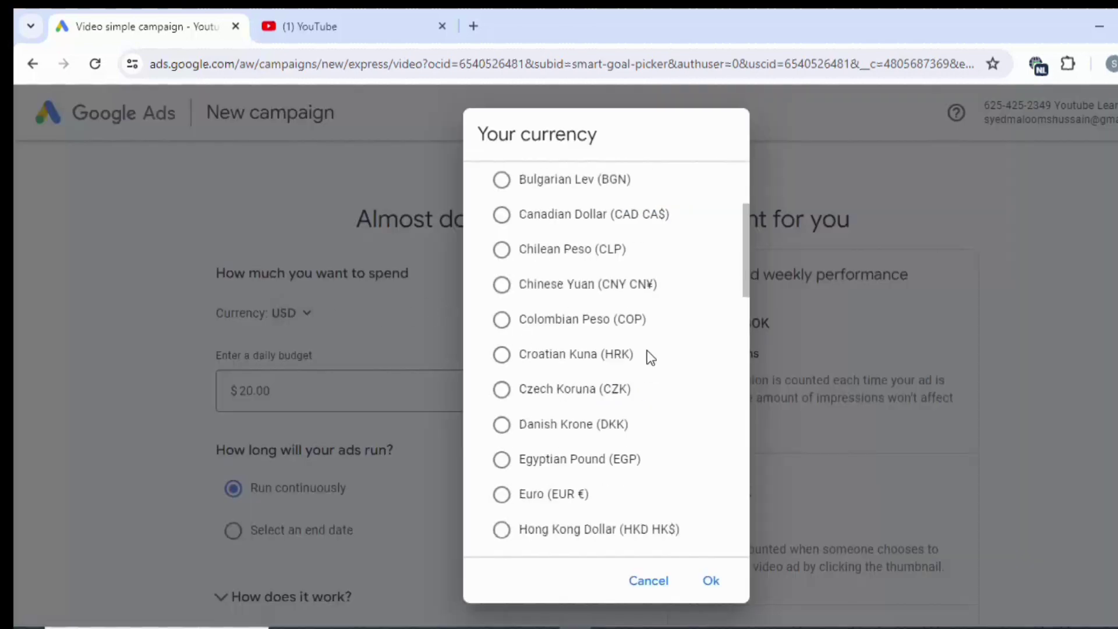
{"action": "scroll", "coordinate": [650, 357], "scroll_direction": "down", "scroll_amount": 8}
{"action": "scroll", "coordinate": [650, 357], "scroll_direction": "up", "scroll_amount": 11}
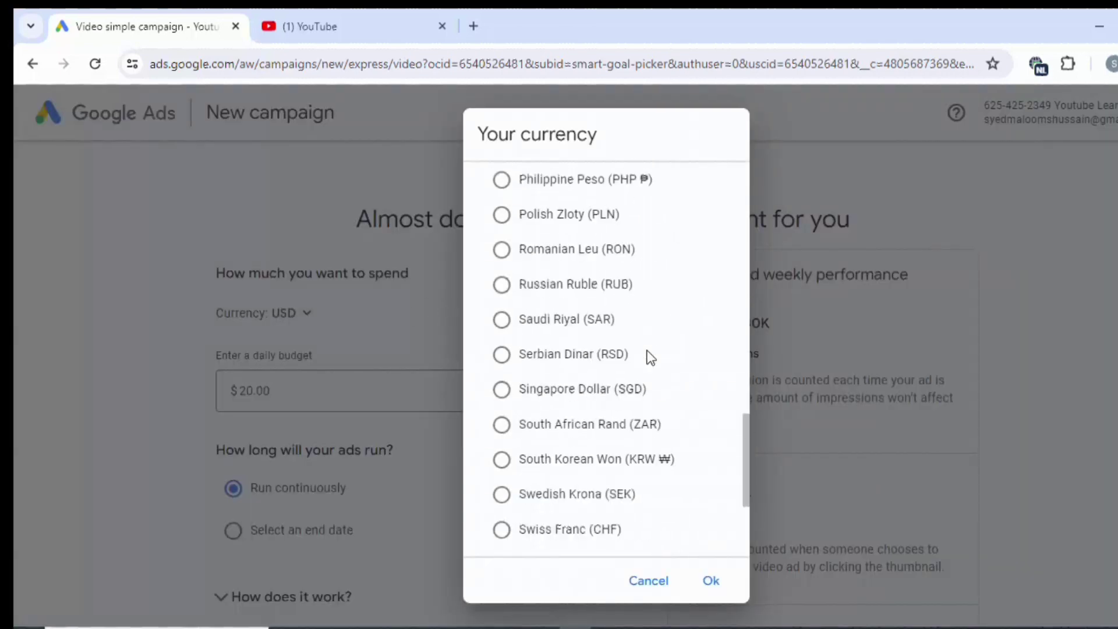
{"action": "scroll", "coordinate": [651, 357], "scroll_direction": "up", "scroll_amount": 10}
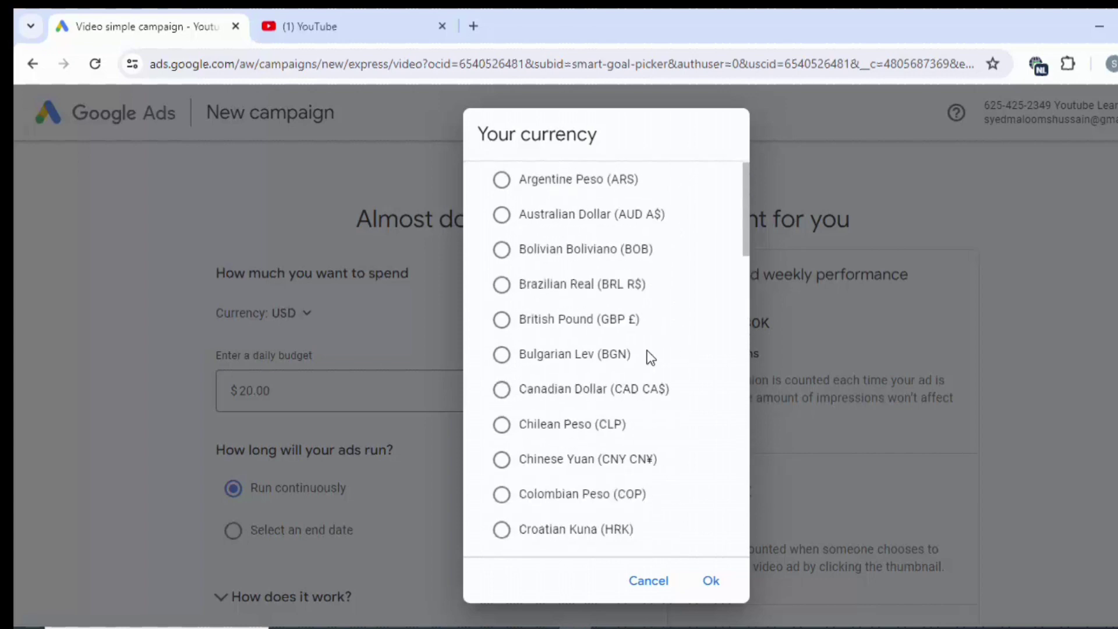
{"action": "scroll", "coordinate": [651, 357], "scroll_direction": "down", "scroll_amount": 7}
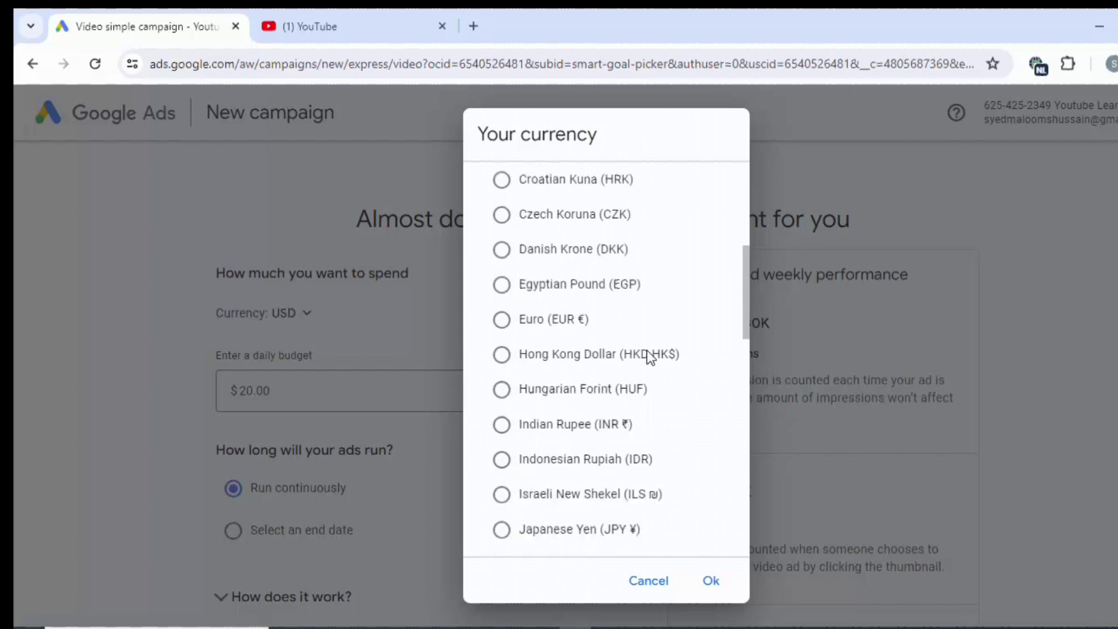
{"action": "scroll", "coordinate": [649, 358], "scroll_direction": "down", "scroll_amount": 8}
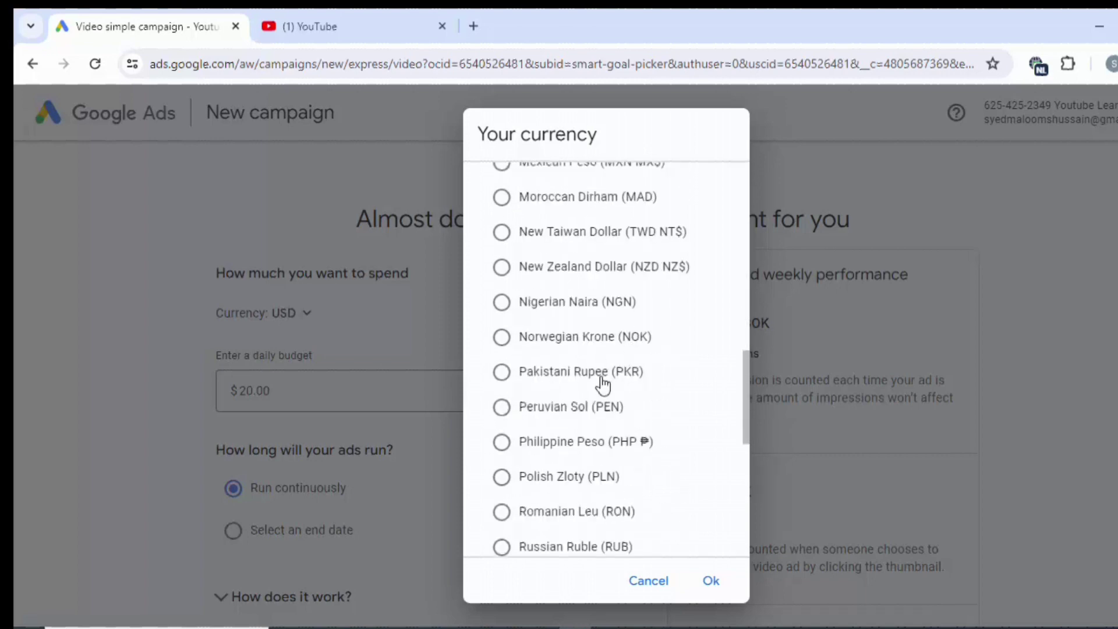
{"action": "left_click", "coordinate": [591, 380]}
{"action": "left_click", "coordinate": [721, 582]}
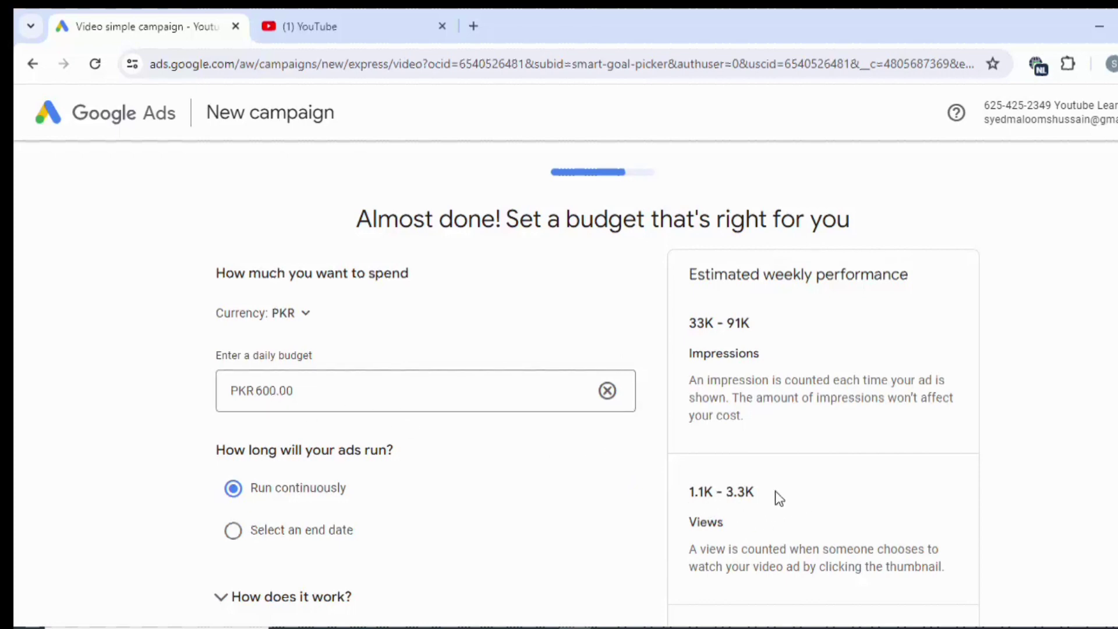
Give the ads an end date and set the daily budget to PKR 3,000.00.
{"action": "scroll", "coordinate": [779, 498], "scroll_direction": "down", "scroll_amount": 1}
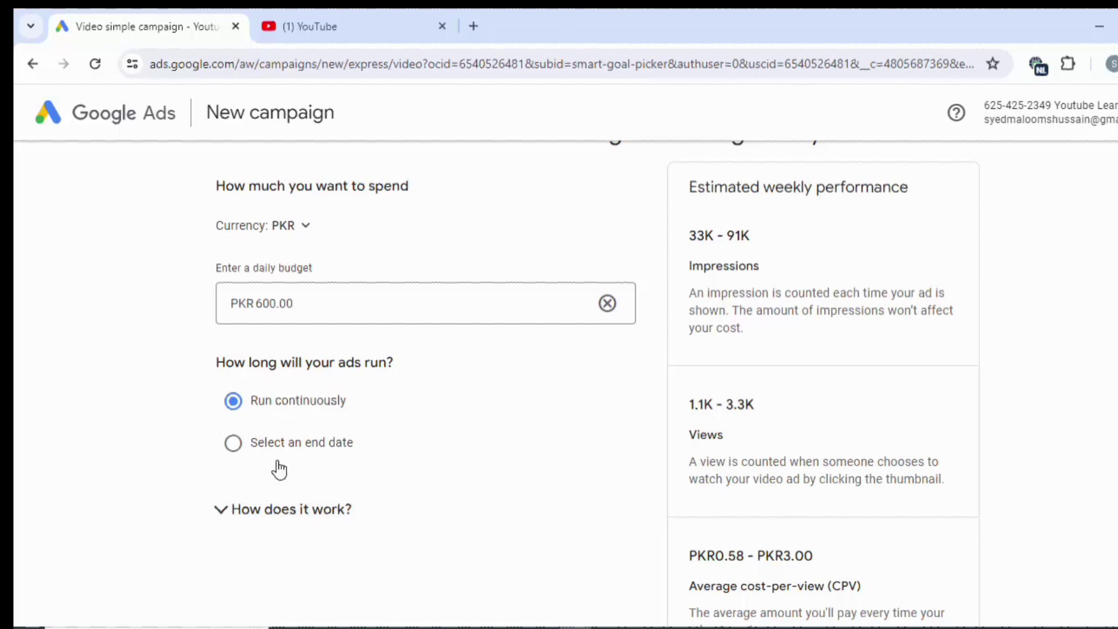
{"action": "left_click", "coordinate": [247, 451]}
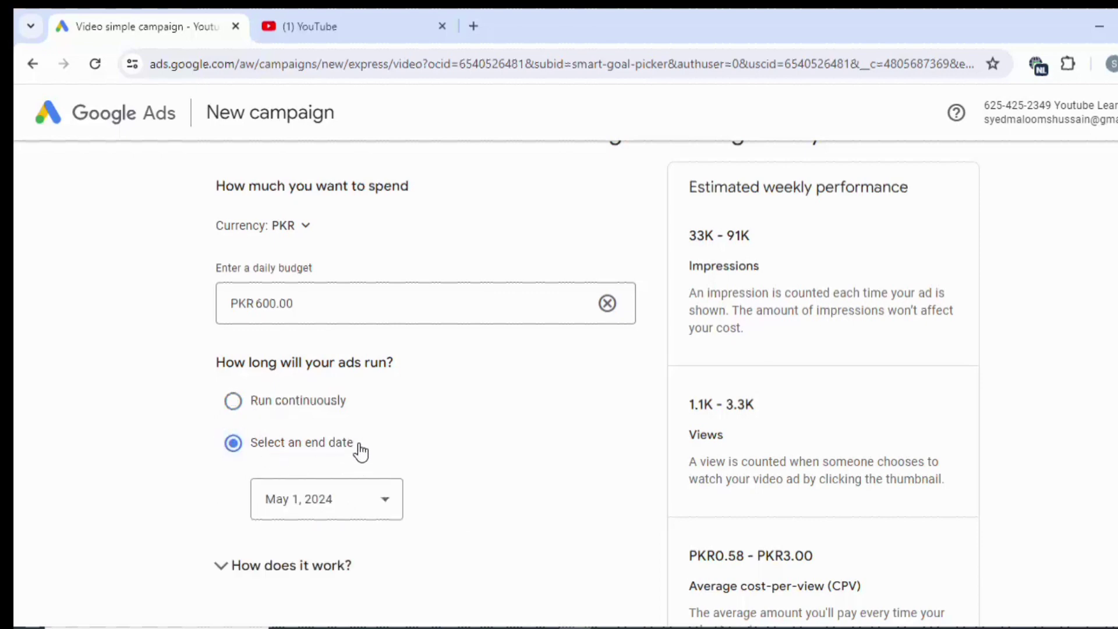
{"action": "left_click", "coordinate": [260, 315]}
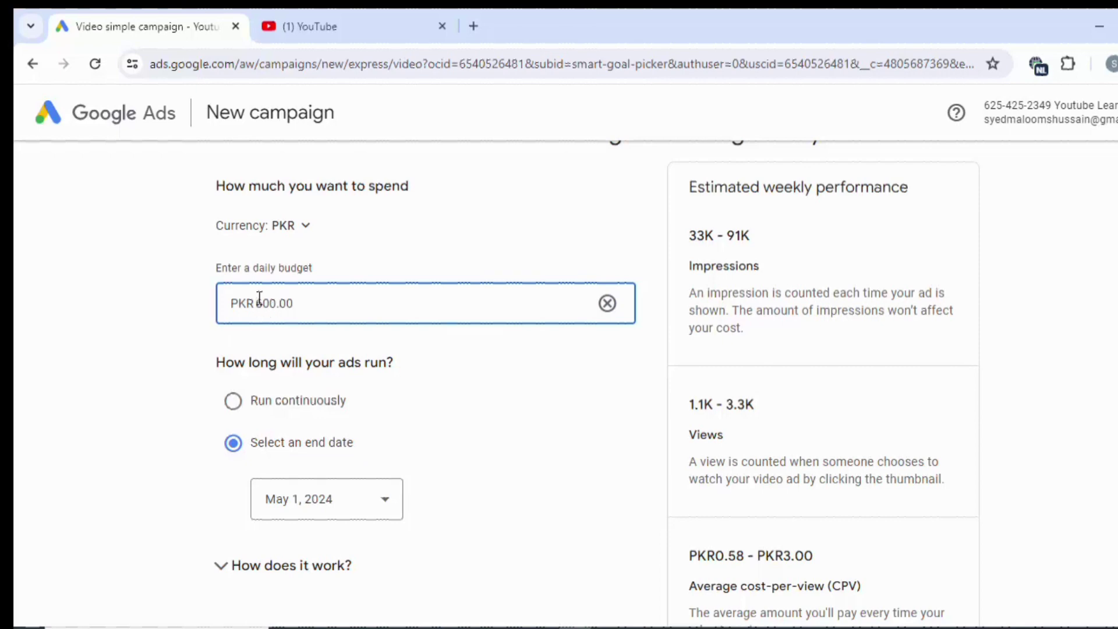
{"action": "type", "text": "1,"}
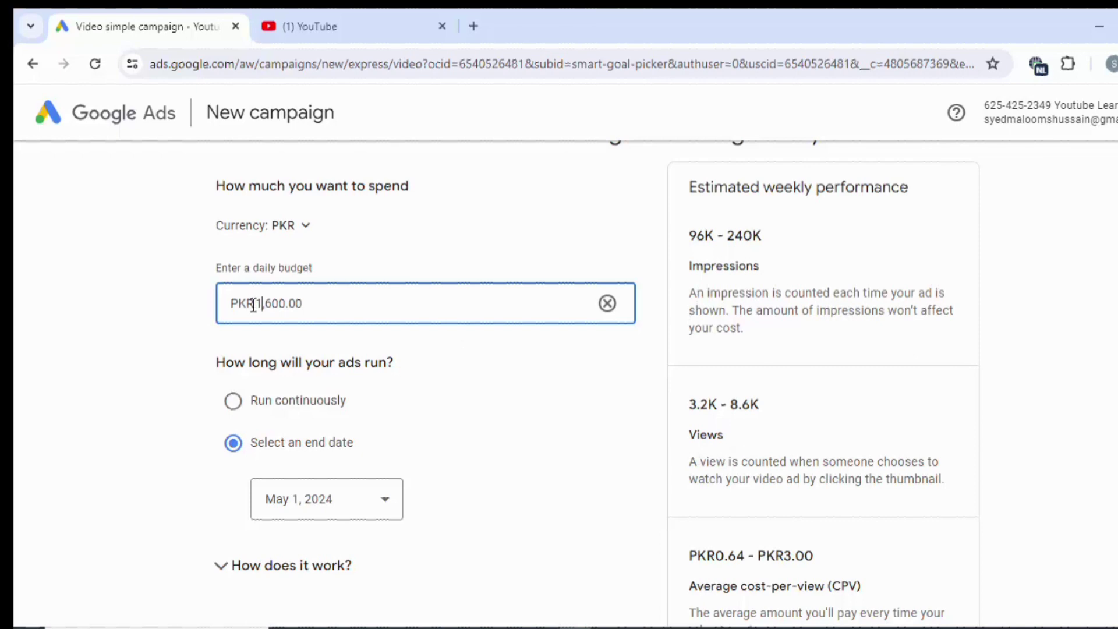
{"action": "left_click_drag", "start_coordinate": [258, 303], "coordinate": [336, 309]}
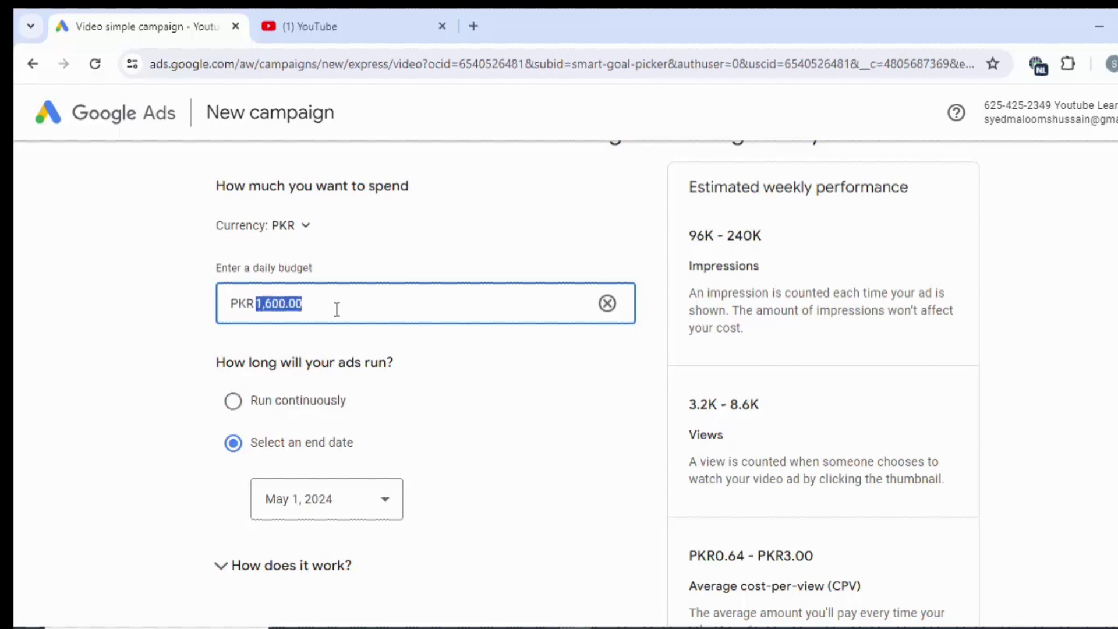
{"action": "type", "text": "3000"}
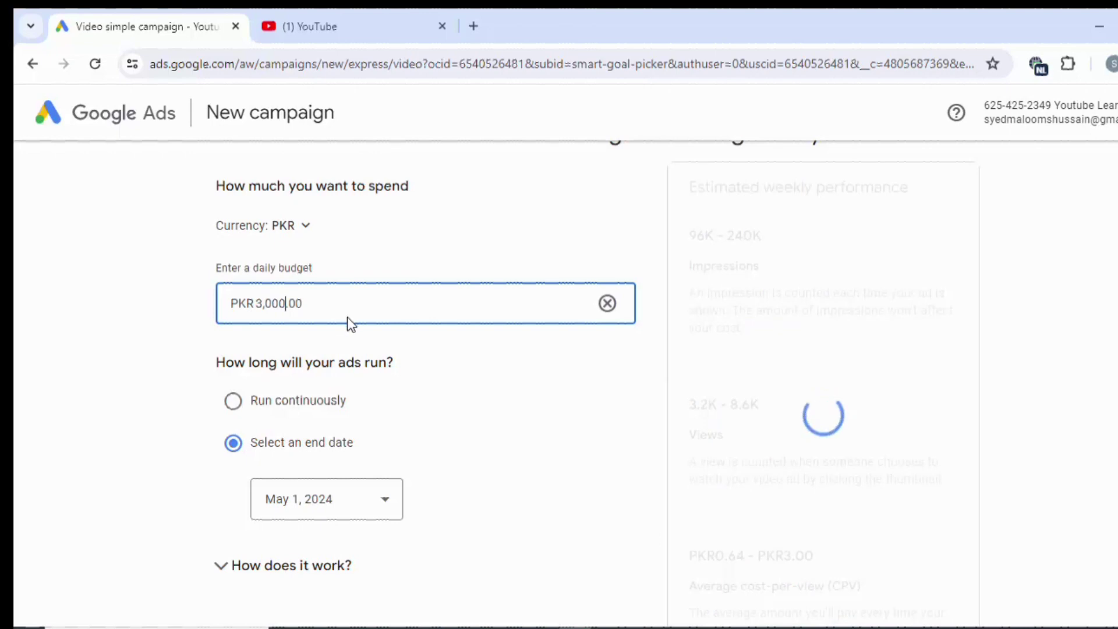
{"action": "left_click", "coordinate": [511, 382]}
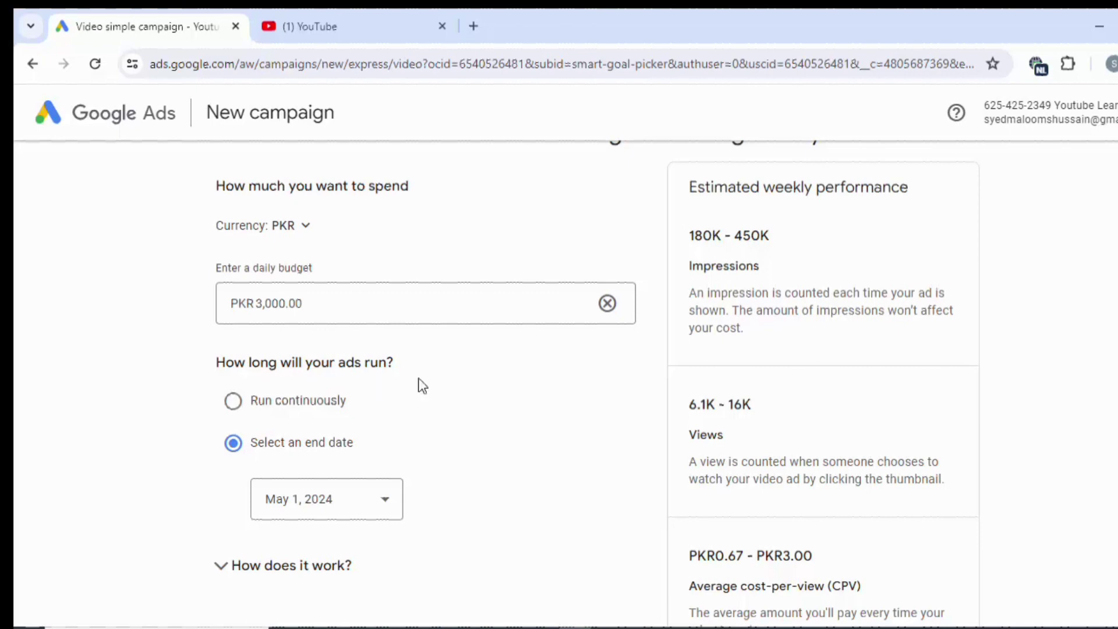
{"action": "scroll", "coordinate": [454, 393], "scroll_direction": "down", "scroll_amount": 3}
Confirm May 1, 2024 as the end date and expand 'How does it work?'.
{"action": "left_click", "coordinate": [351, 327]}
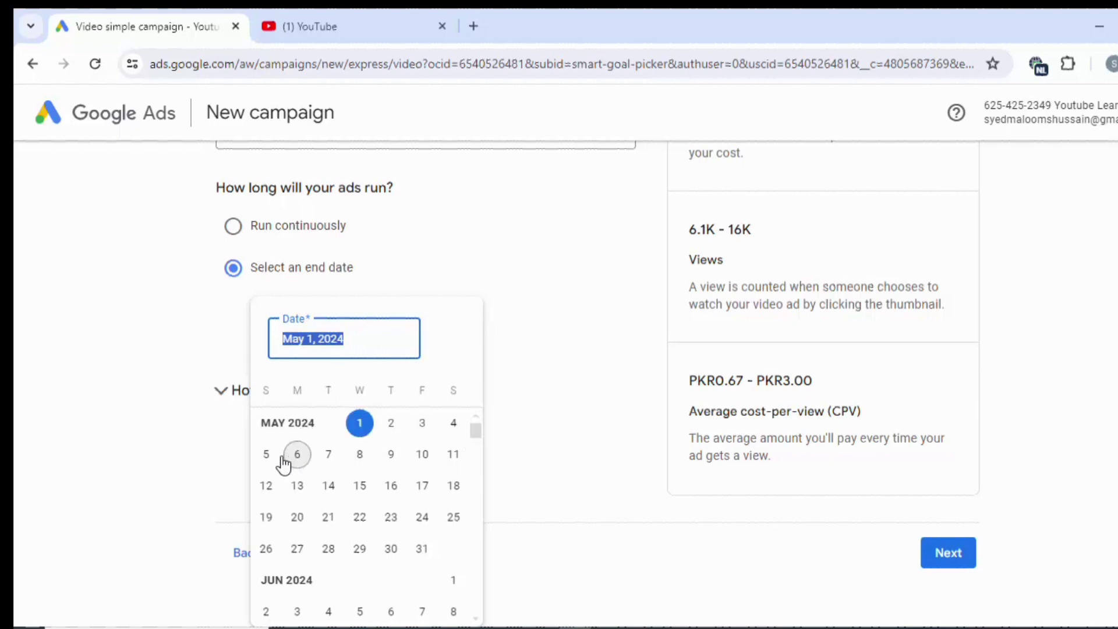
{"action": "left_click", "coordinate": [358, 425]}
{"action": "left_click", "coordinate": [224, 403]}
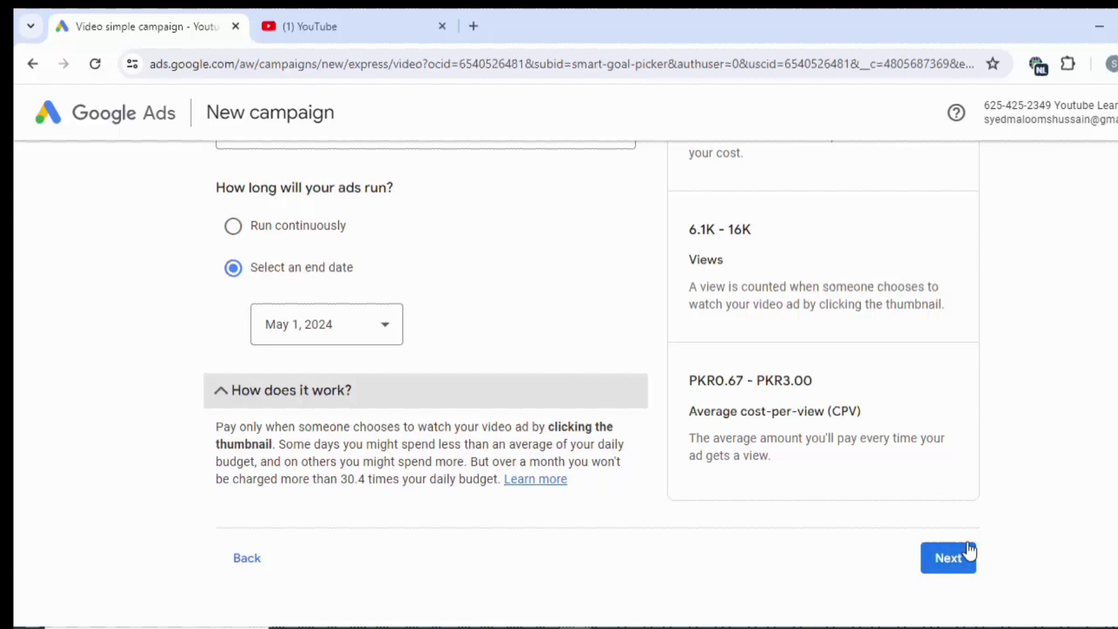
Go to the review page, cancelling the campaign name edit without changes.
{"action": "left_click", "coordinate": [954, 568]}
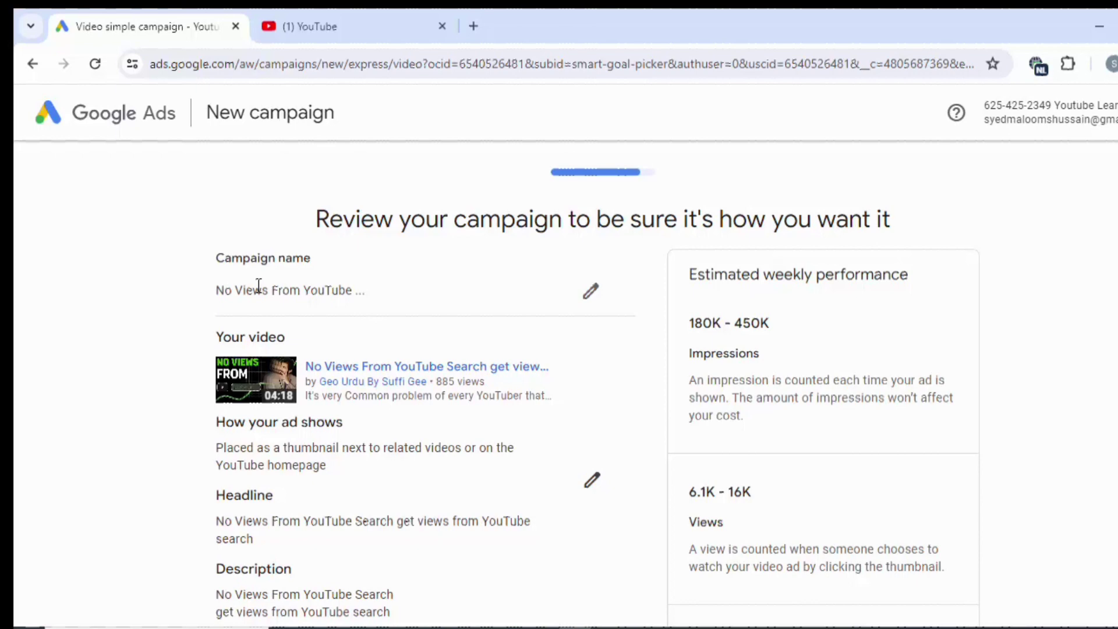
{"action": "left_click", "coordinate": [590, 294]}
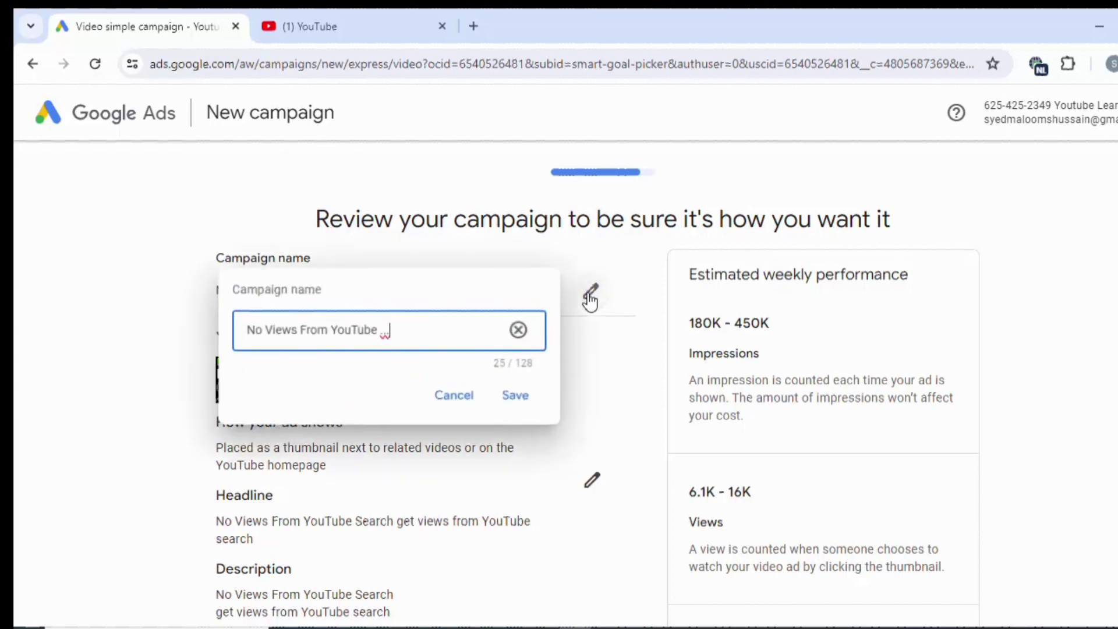
{"action": "double_click", "coordinate": [385, 329]}
{"action": "left_click", "coordinate": [438, 400]}
{"action": "scroll", "coordinate": [449, 395], "scroll_direction": "down", "scroll_amount": 1}
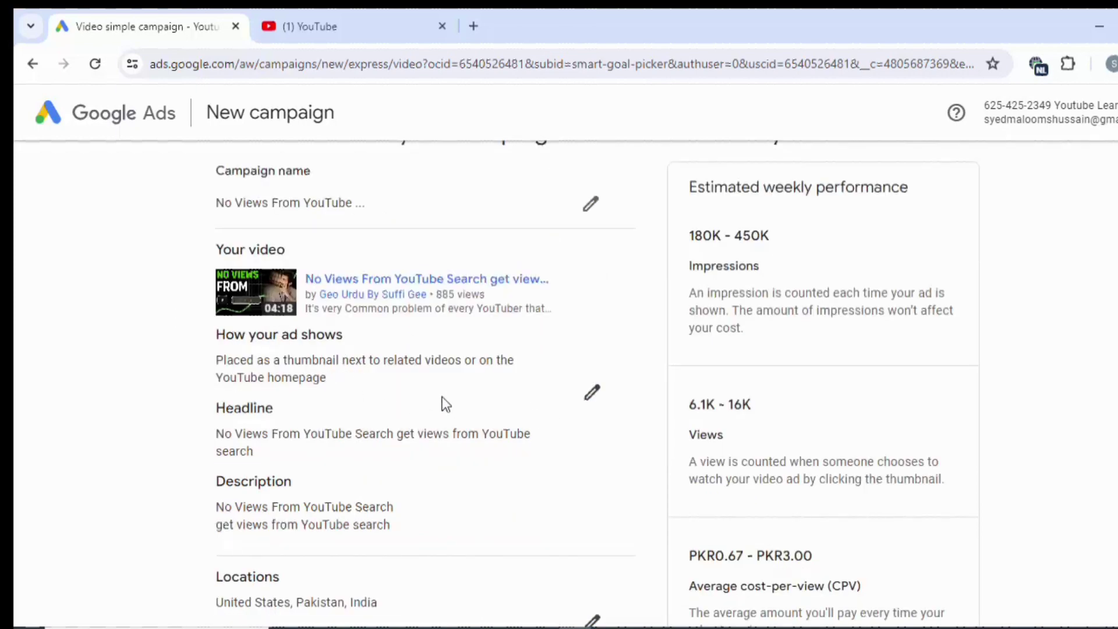
{"action": "left_click", "coordinate": [590, 394]}
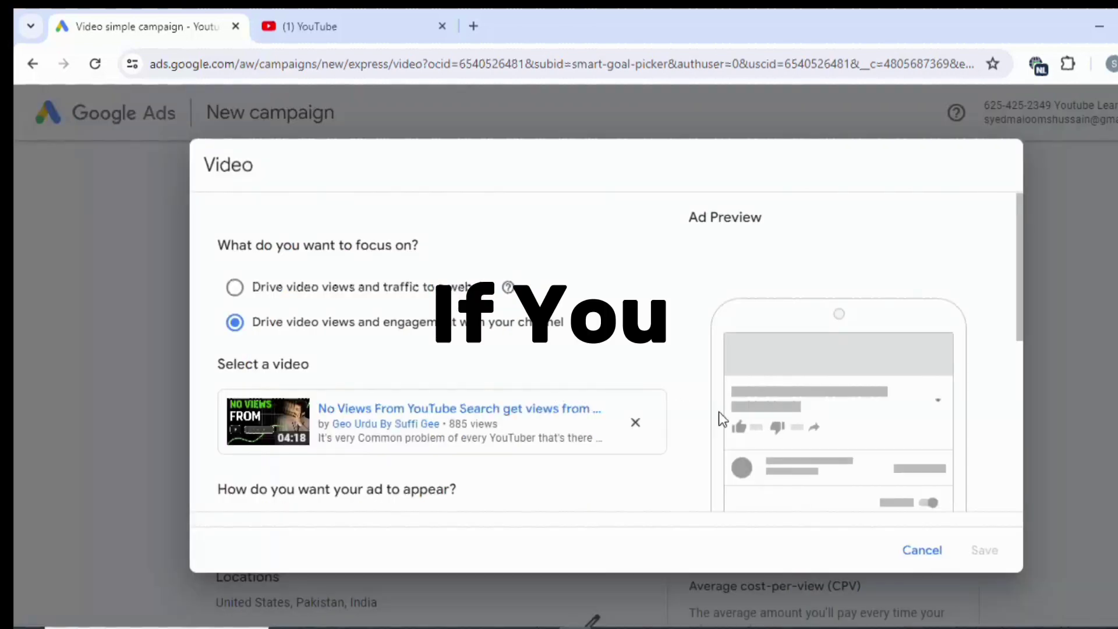
{"action": "scroll", "coordinate": [719, 413], "scroll_direction": "down", "scroll_amount": 3}
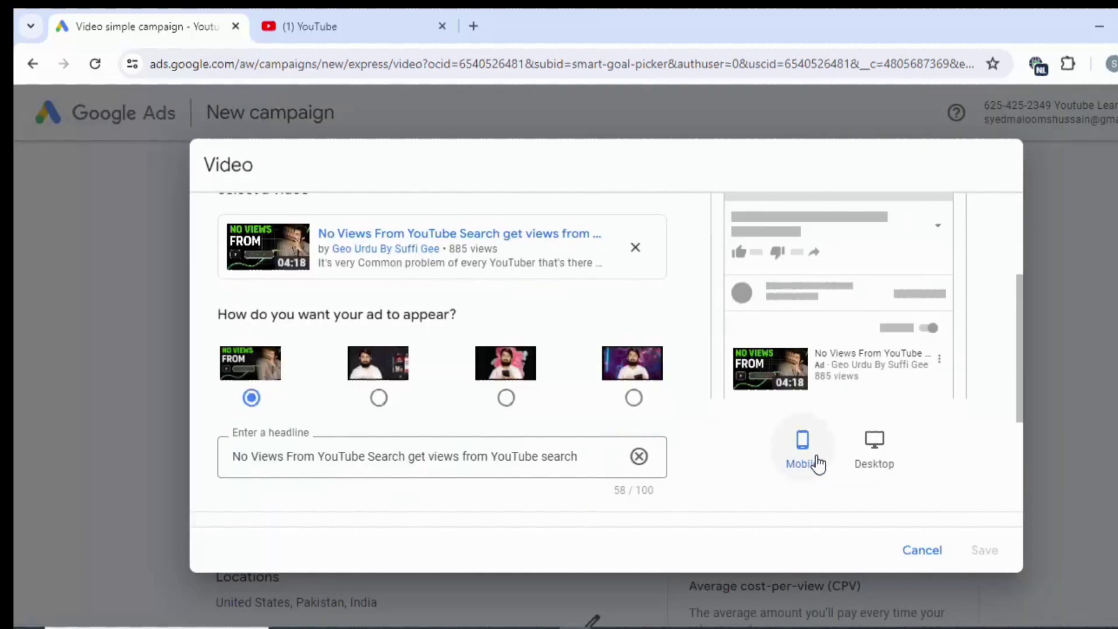
{"action": "left_click", "coordinate": [865, 449]}
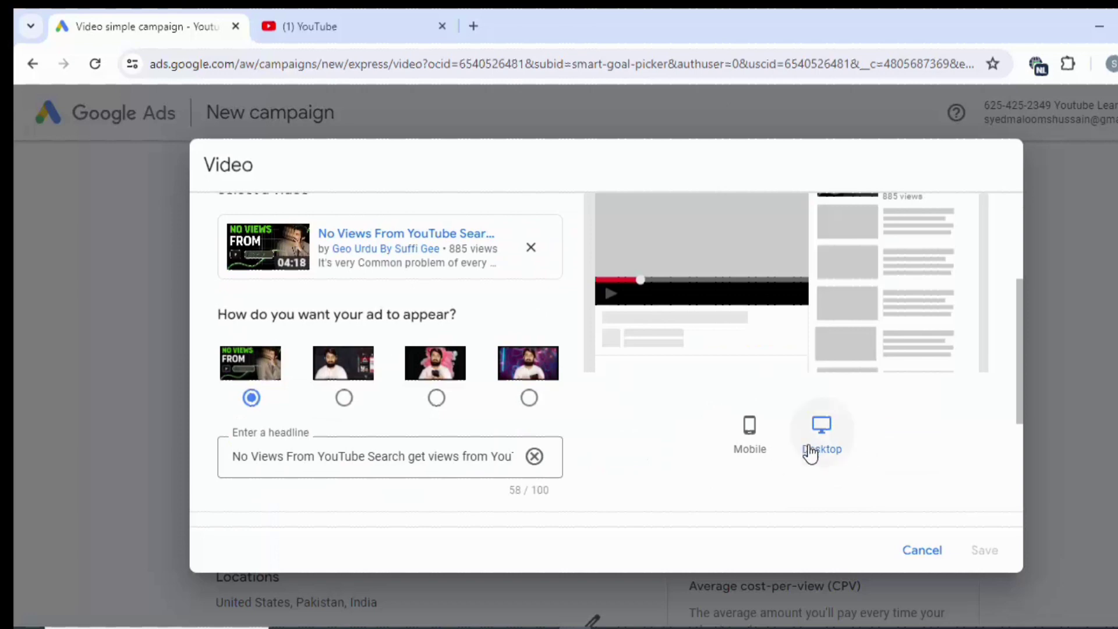
{"action": "scroll", "coordinate": [809, 454], "scroll_direction": "up", "scroll_amount": 2}
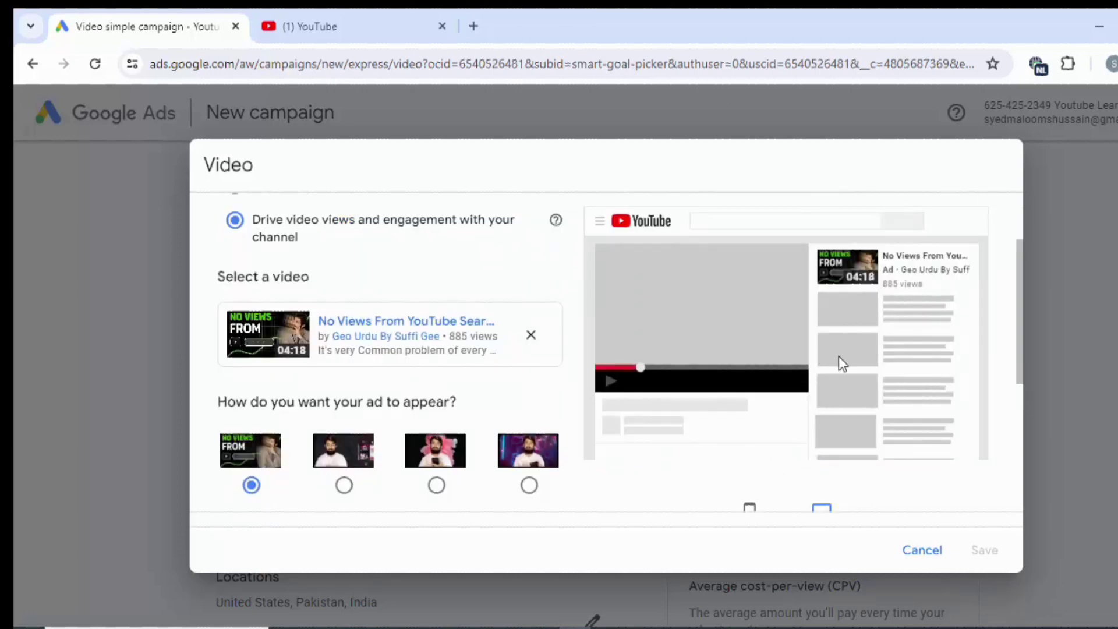
{"action": "scroll", "coordinate": [886, 344], "scroll_direction": "down", "scroll_amount": 4}
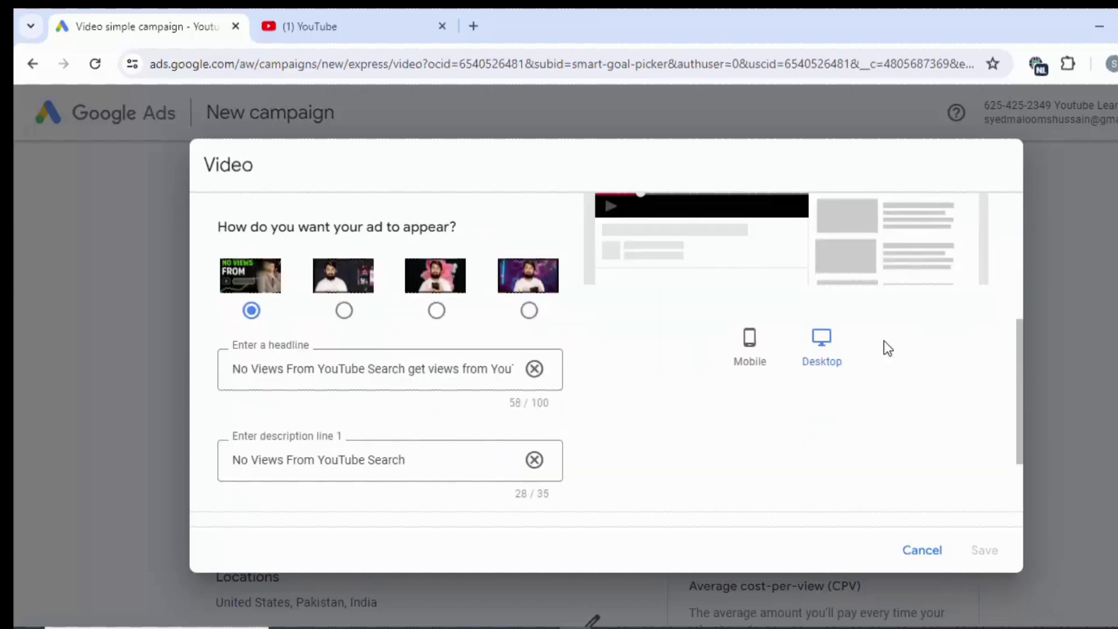
{"action": "scroll", "coordinate": [884, 345], "scroll_direction": "up", "scroll_amount": 3}
{"action": "scroll", "coordinate": [883, 350], "scroll_direction": "down", "scroll_amount": 5}
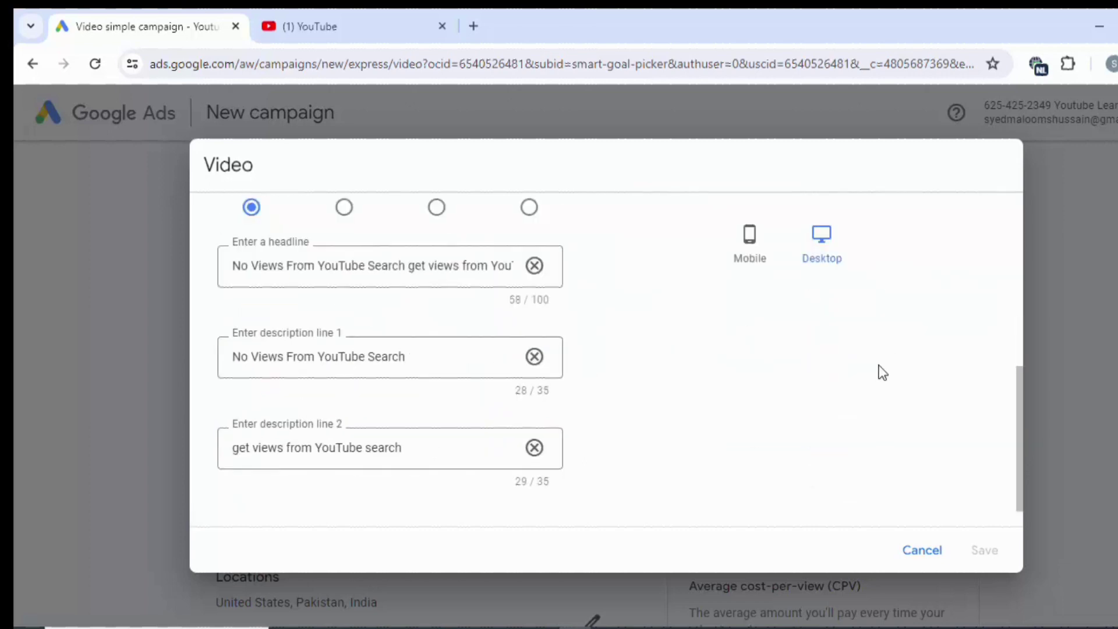
{"action": "left_click", "coordinate": [923, 551]}
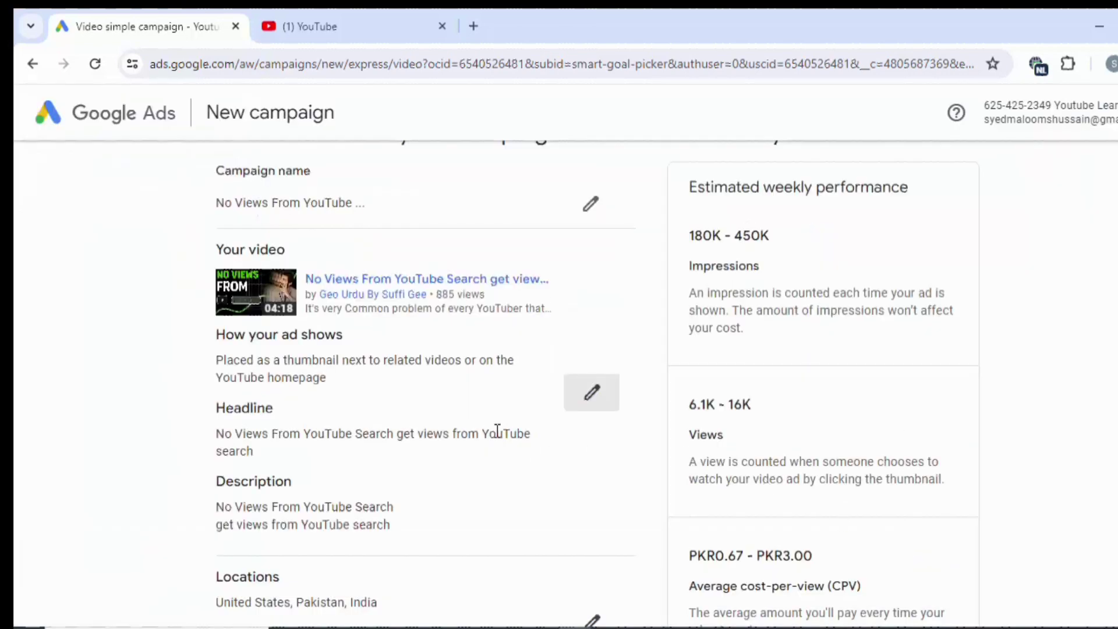
{"action": "scroll", "coordinate": [449, 431], "scroll_direction": "down", "scroll_amount": 2}
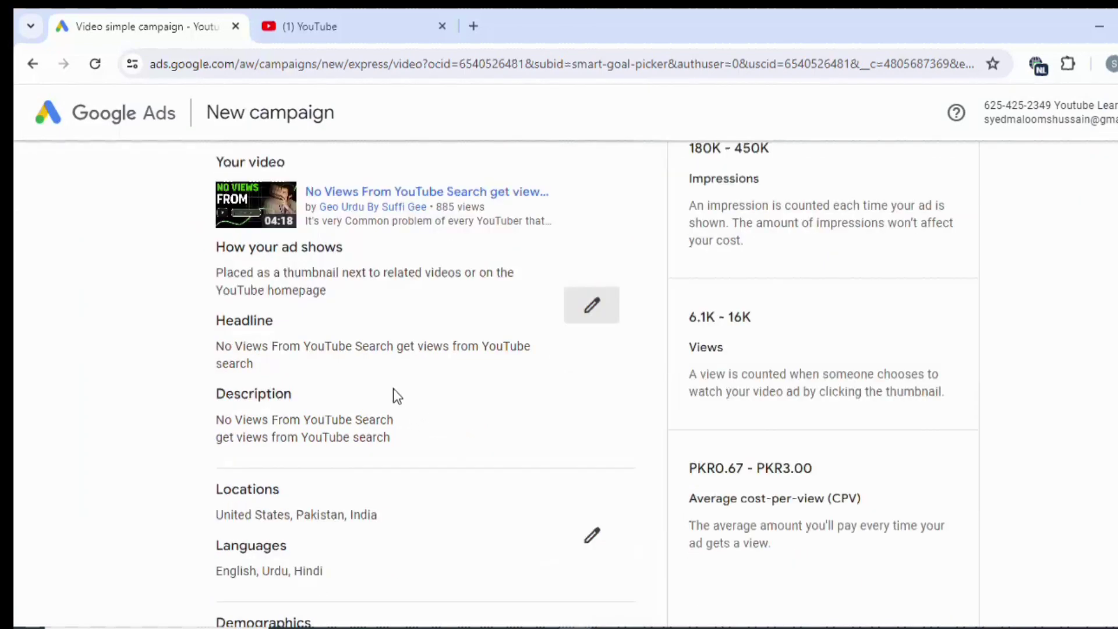
{"action": "scroll", "coordinate": [504, 332], "scroll_direction": "down", "scroll_amount": 3}
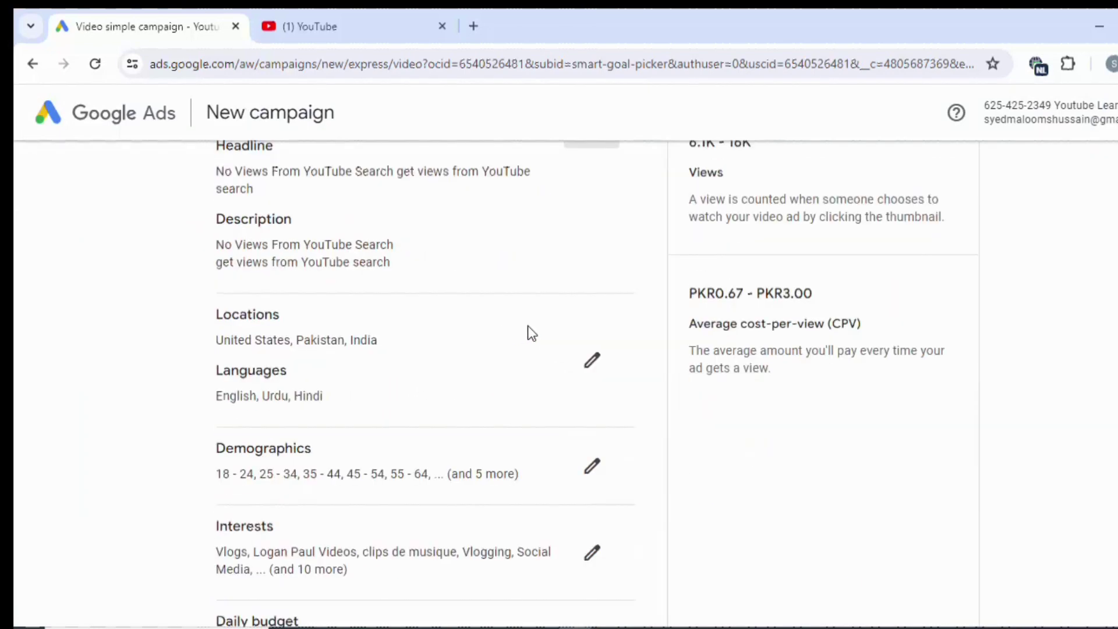
{"action": "scroll", "coordinate": [553, 341], "scroll_direction": "down", "scroll_amount": 4}
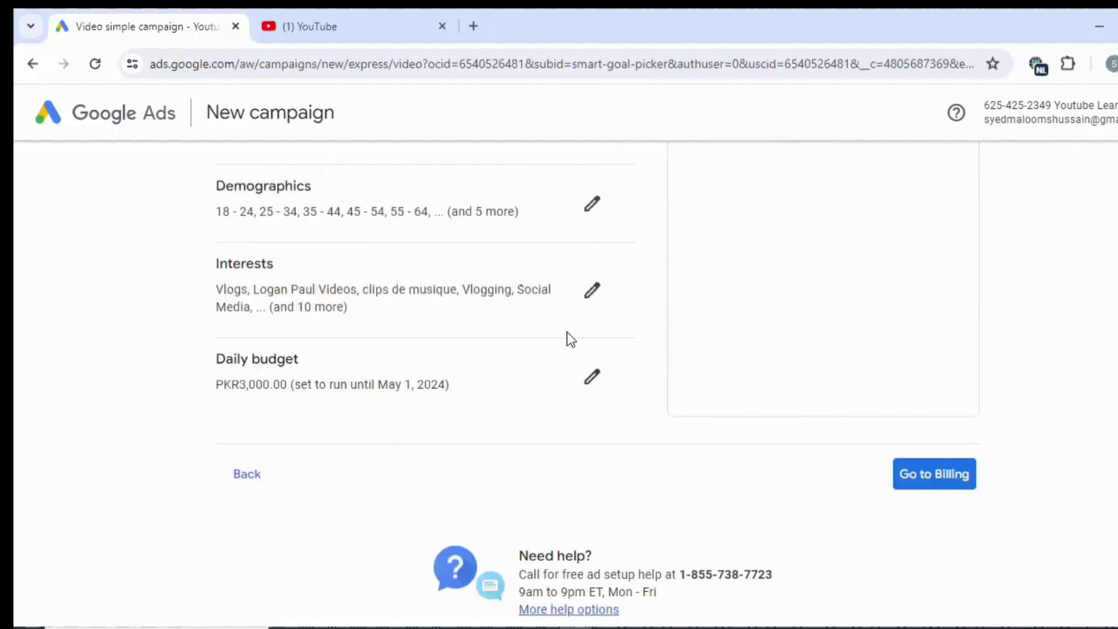
{"action": "scroll", "coordinate": [570, 340], "scroll_direction": "up", "scroll_amount": 8}
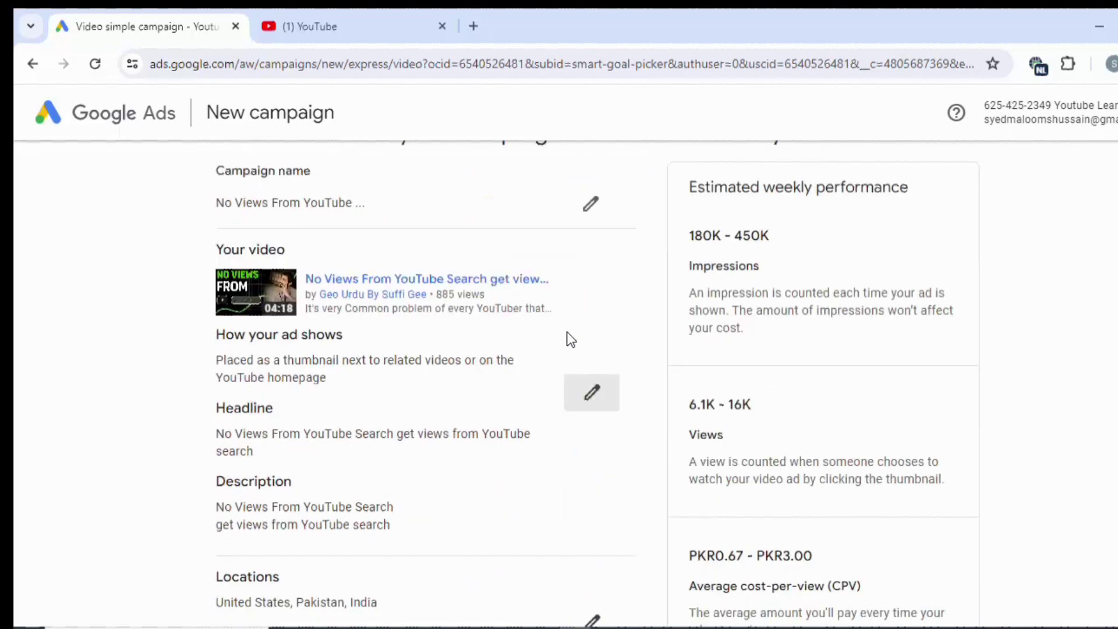
{"action": "scroll", "coordinate": [570, 339], "scroll_direction": "up", "scroll_amount": 2}
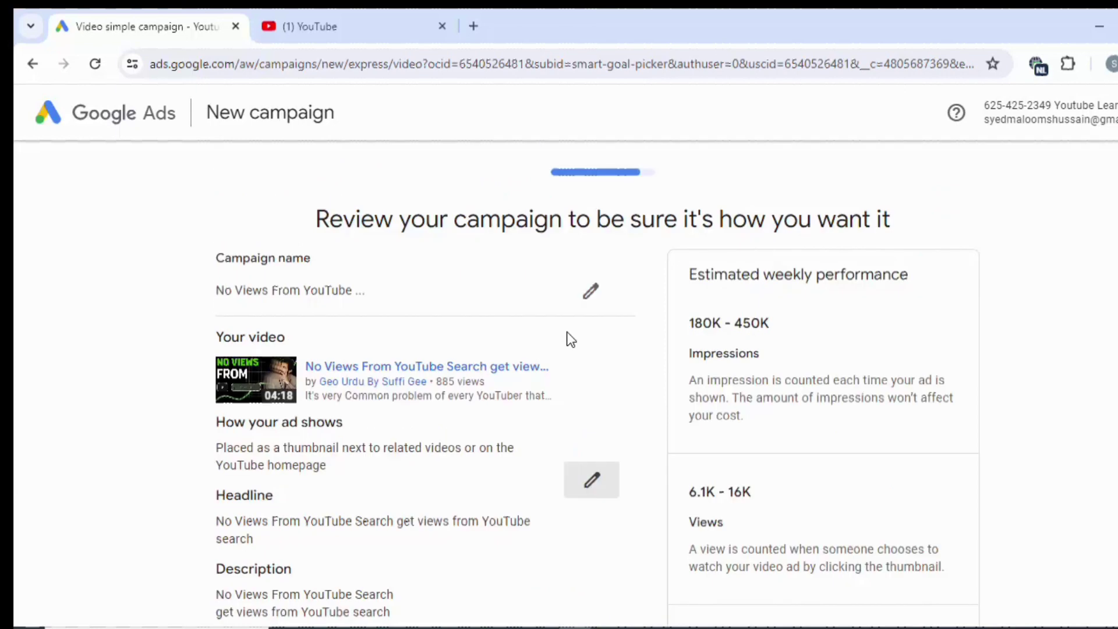
{"action": "scroll", "coordinate": [571, 340], "scroll_direction": "down", "scroll_amount": 3}
{"action": "scroll", "coordinate": [571, 340], "scroll_direction": "down", "scroll_amount": 3}
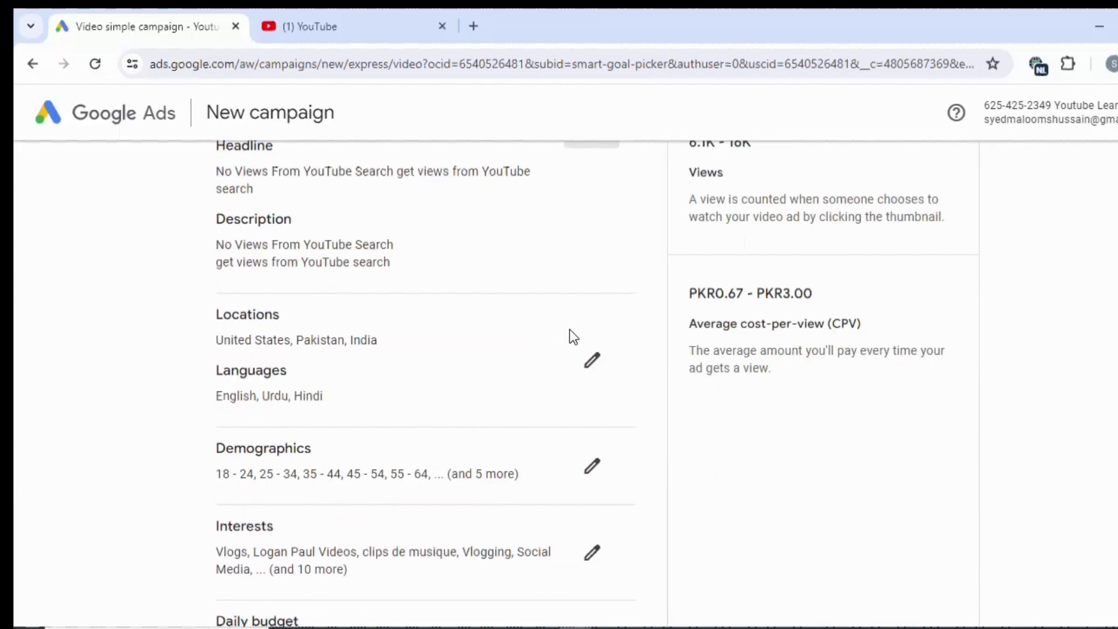
{"action": "scroll", "coordinate": [829, 307], "scroll_direction": "down", "scroll_amount": 5}
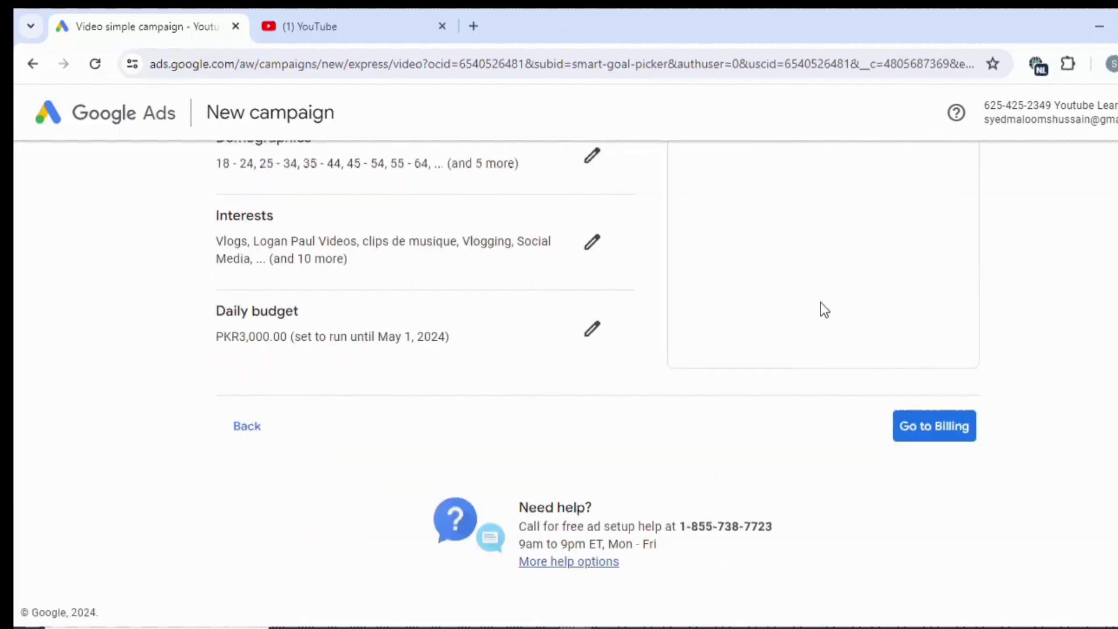
Start billing setup, choose Pakistan as the account country, and reveal the promotional code field.
{"action": "left_click", "coordinate": [918, 434]}
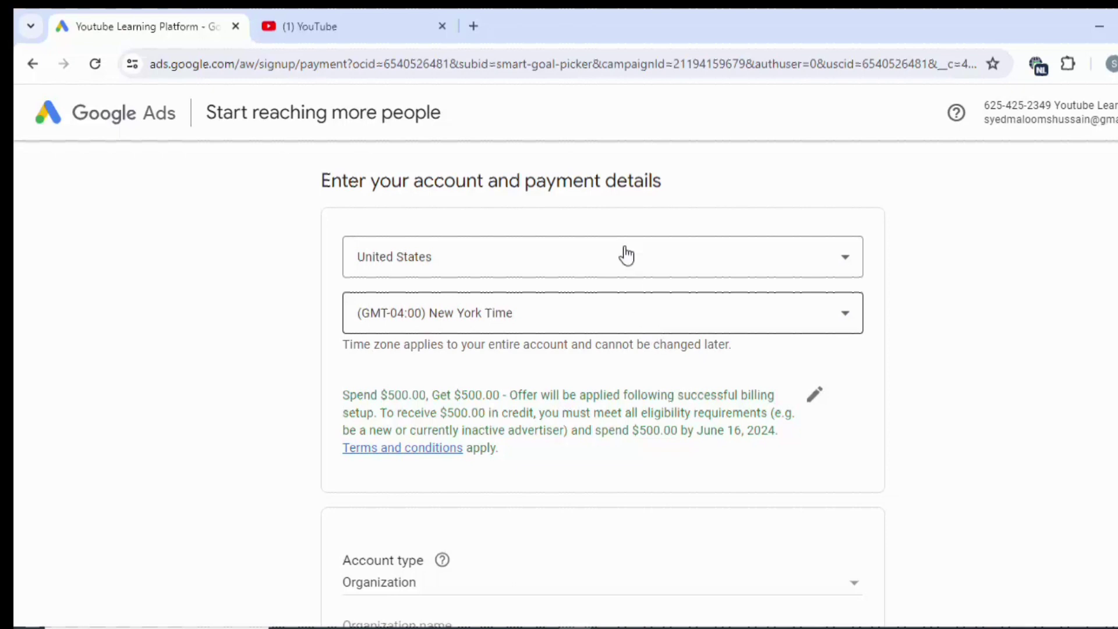
{"action": "left_click", "coordinate": [593, 262]}
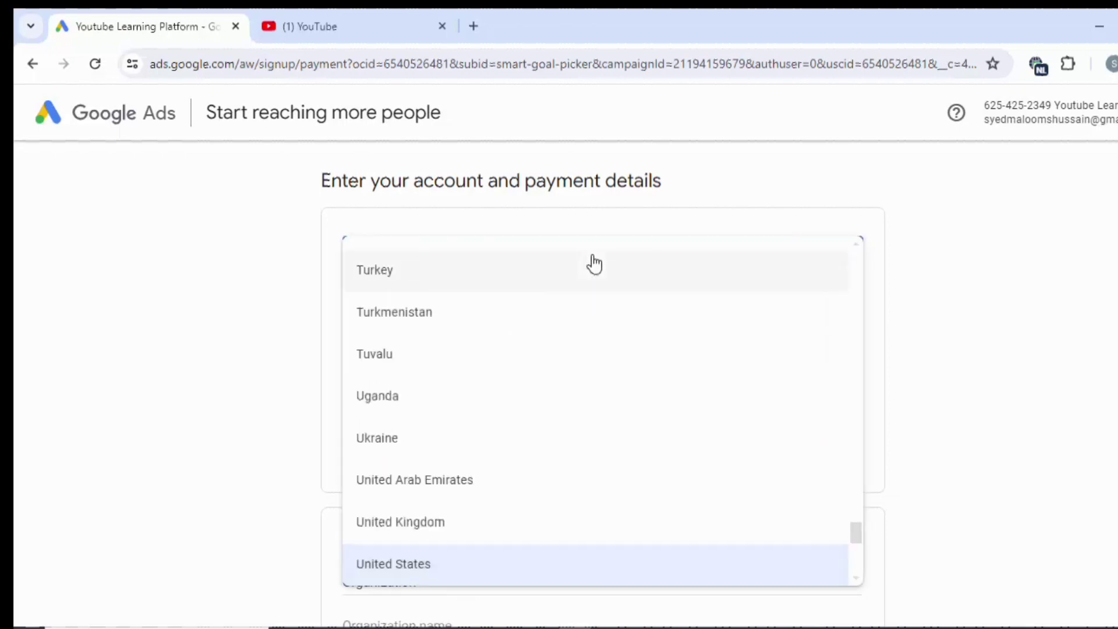
{"action": "scroll", "coordinate": [594, 264], "scroll_direction": "up", "scroll_amount": 15}
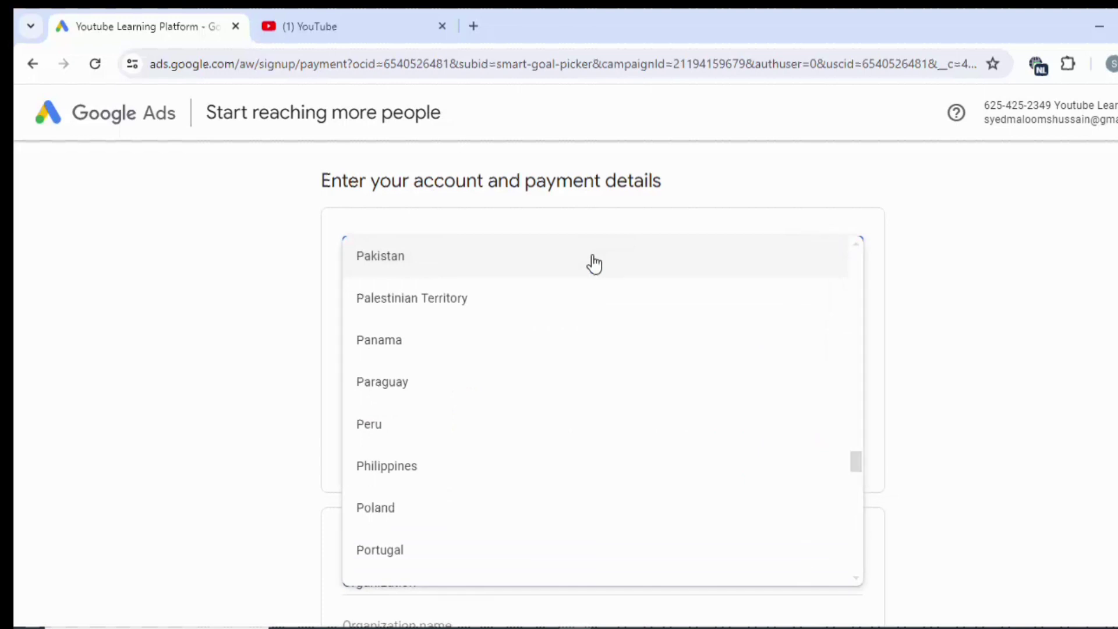
{"action": "left_click", "coordinate": [594, 260]}
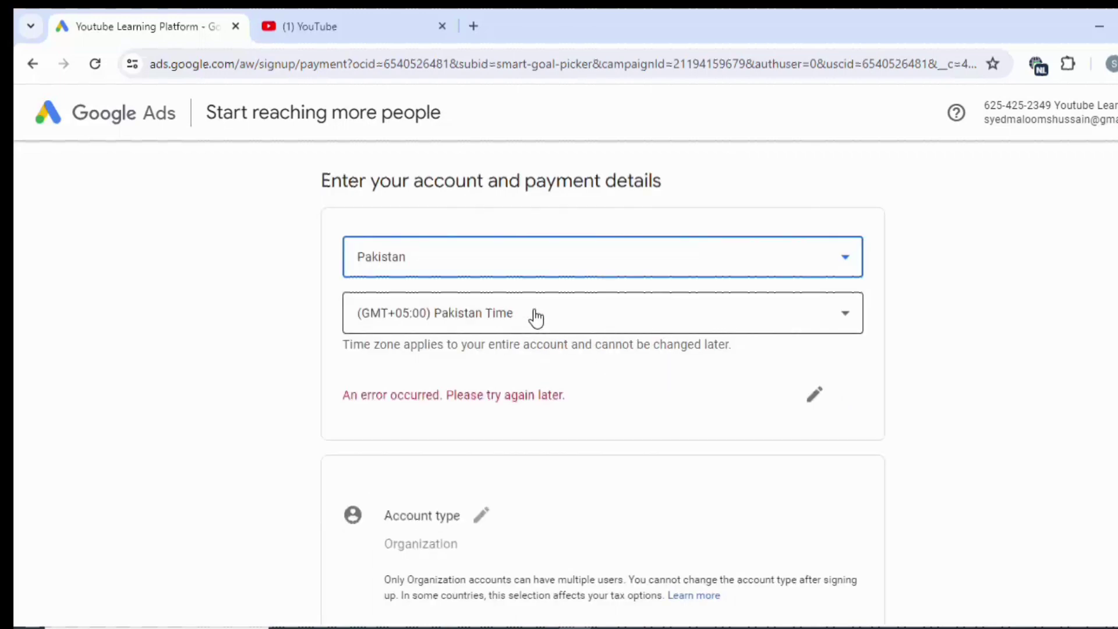
{"action": "scroll", "coordinate": [600, 320], "scroll_direction": "down", "scroll_amount": 2}
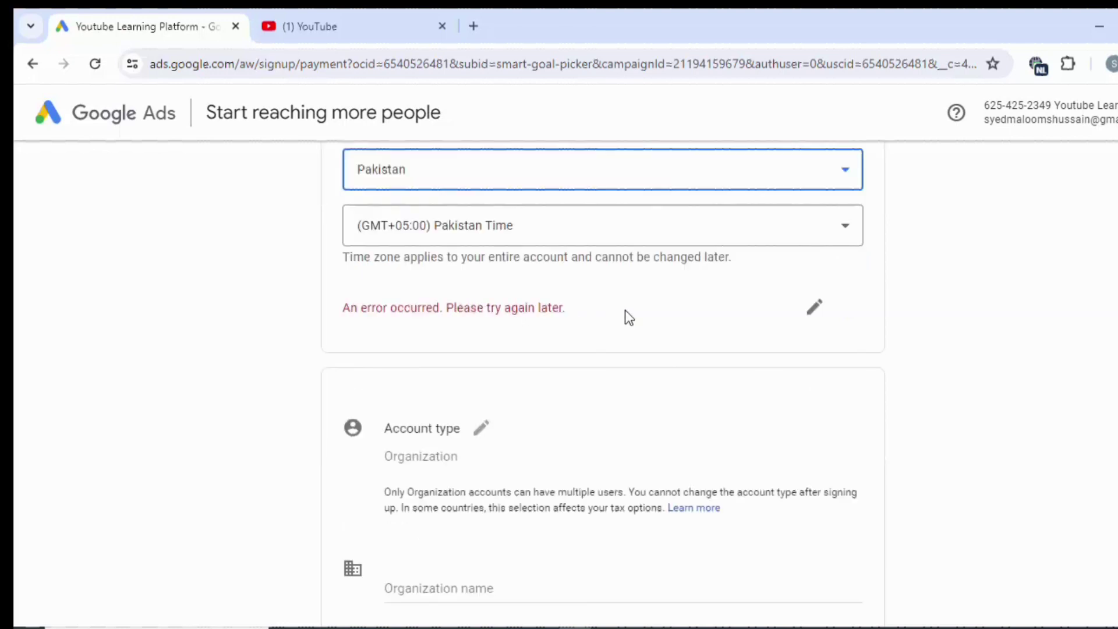
{"action": "left_click", "coordinate": [803, 309]}
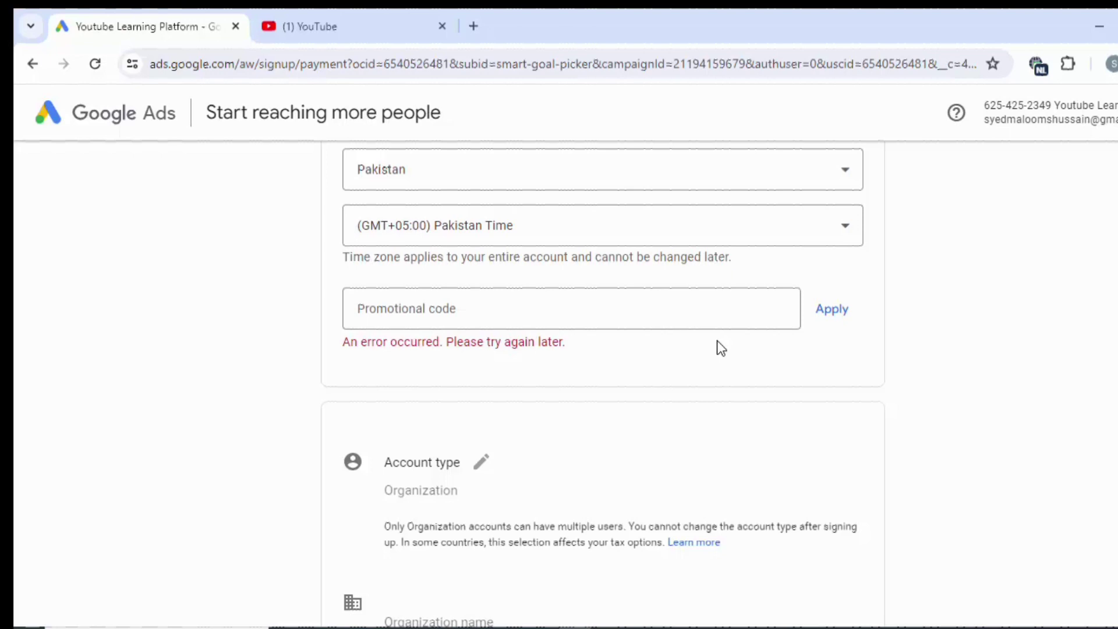
{"action": "scroll", "coordinate": [717, 341], "scroll_direction": "down", "scroll_amount": 5}
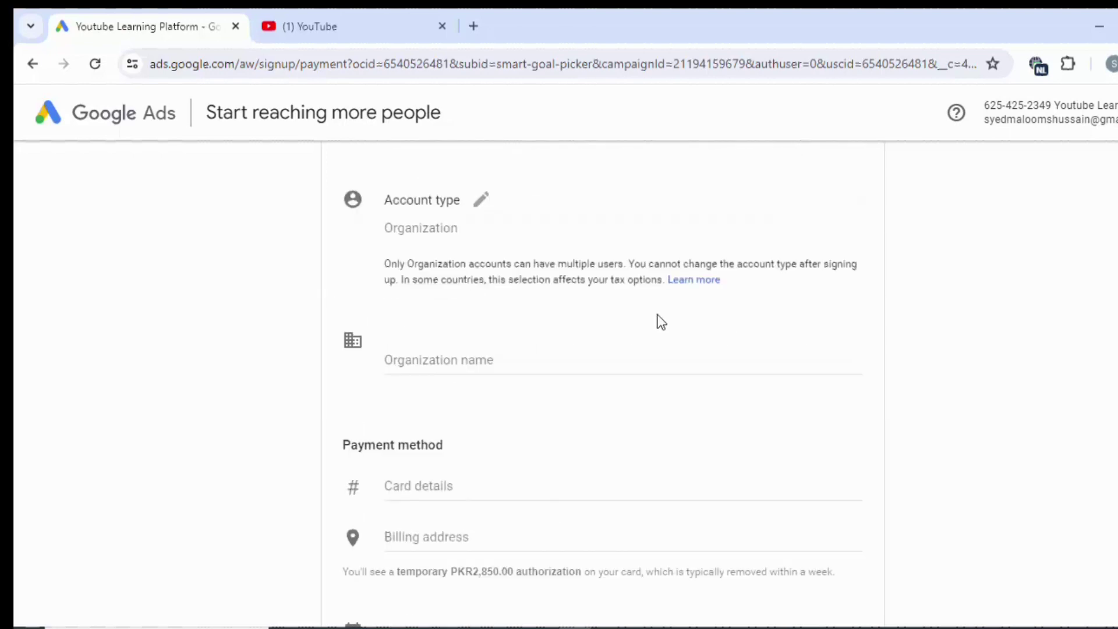
Change the account type to Individual and step through the card expiry and security code fields.
{"action": "left_click", "coordinate": [482, 200]}
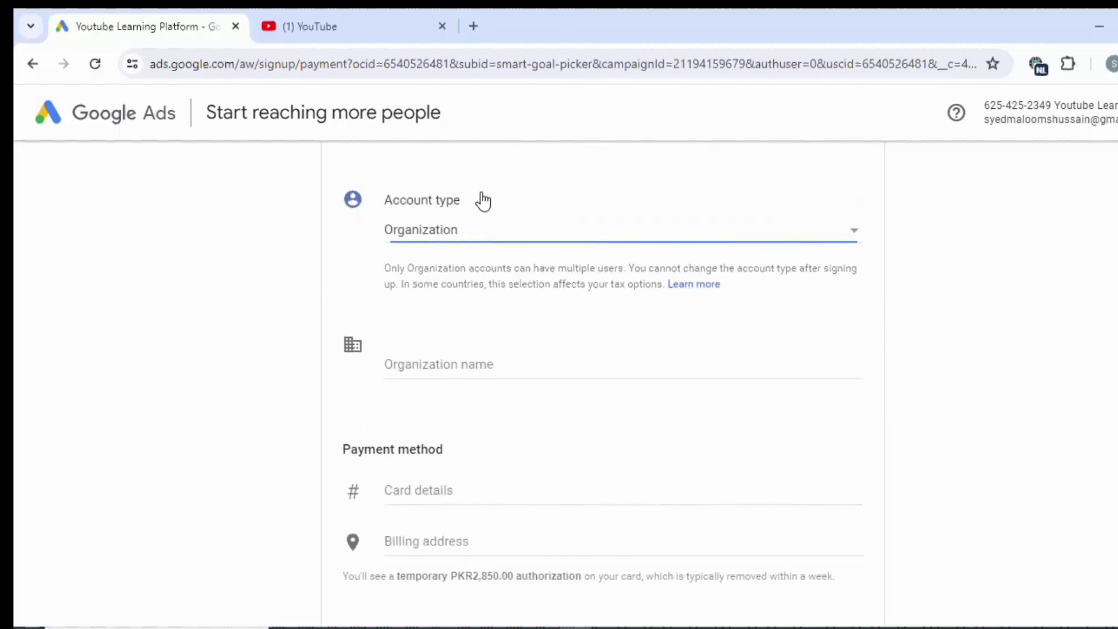
{"action": "left_click", "coordinate": [717, 241]}
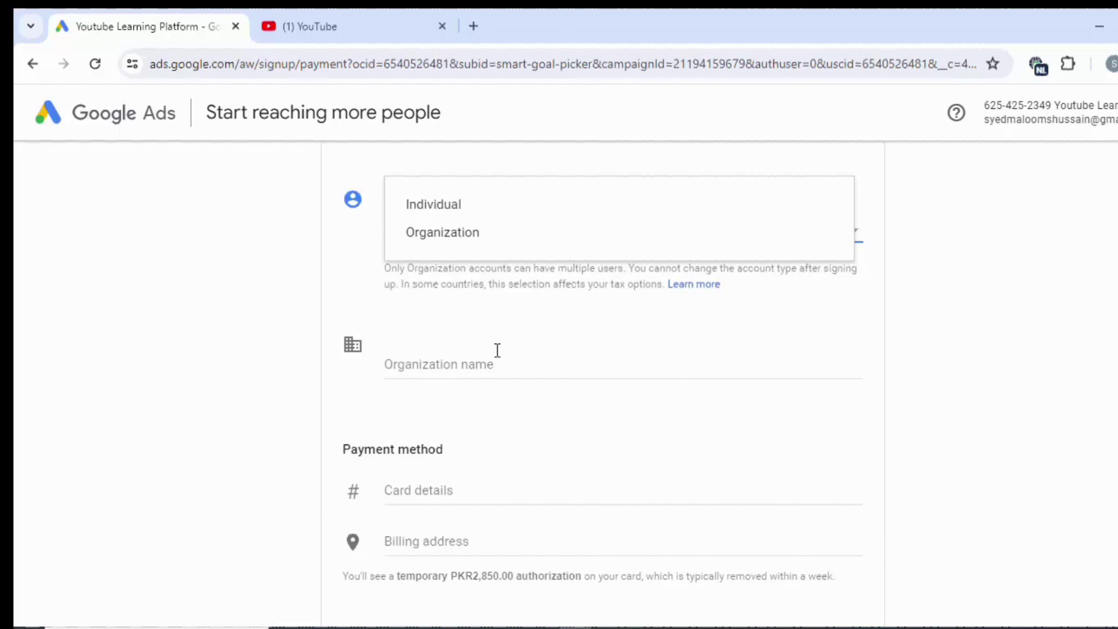
{"action": "left_click", "coordinate": [491, 209]}
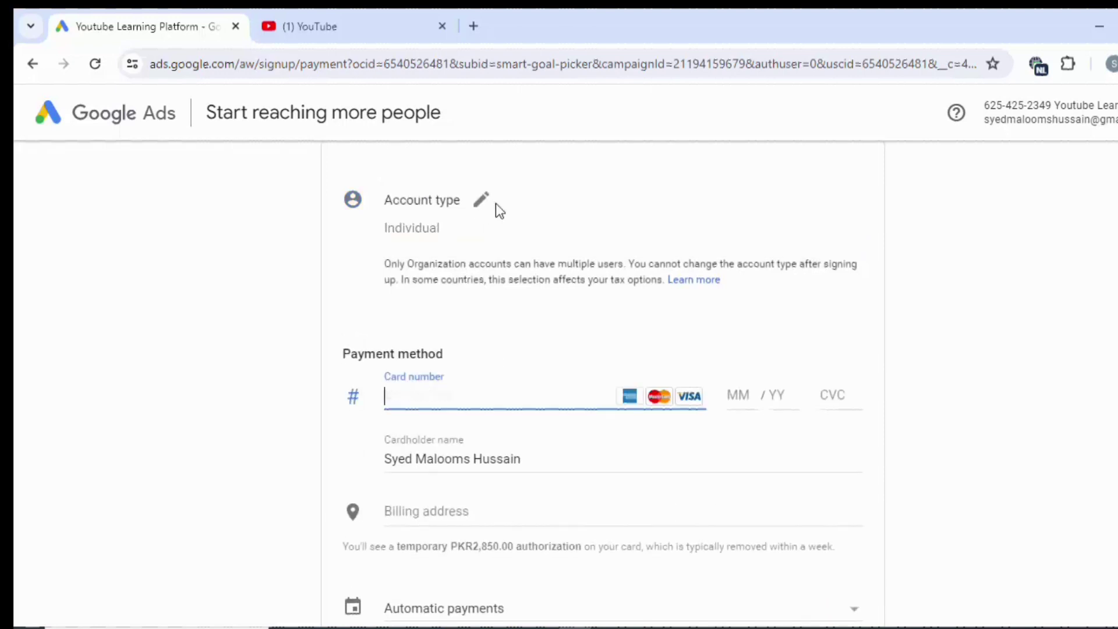
{"action": "scroll", "coordinate": [531, 291], "scroll_direction": "down", "scroll_amount": 2}
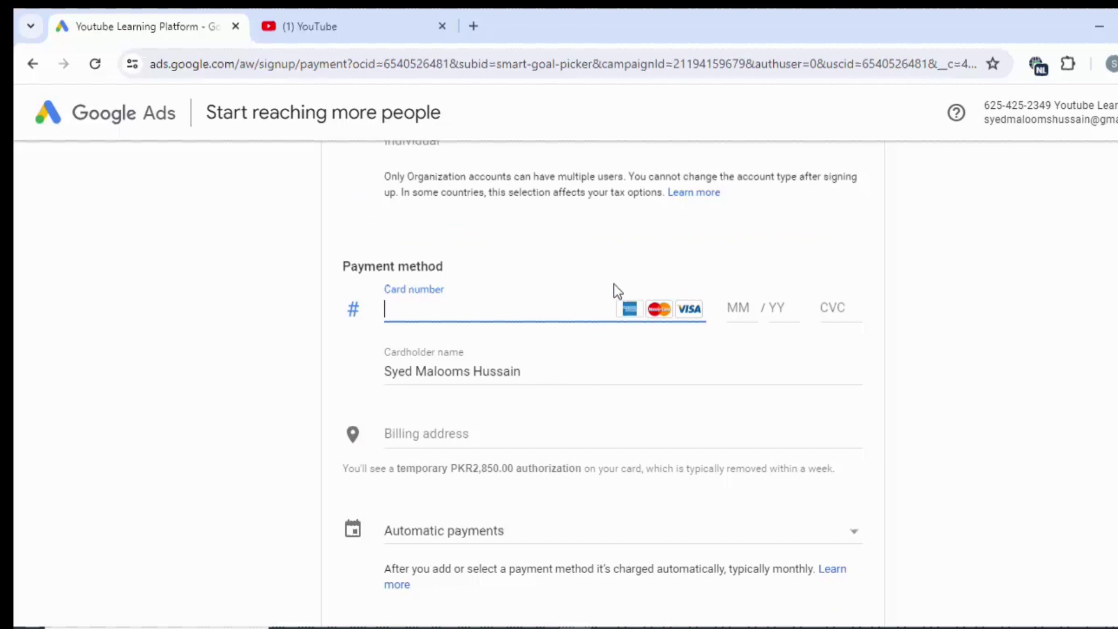
{"action": "left_click", "coordinate": [744, 309]}
{"action": "left_click", "coordinate": [781, 309]}
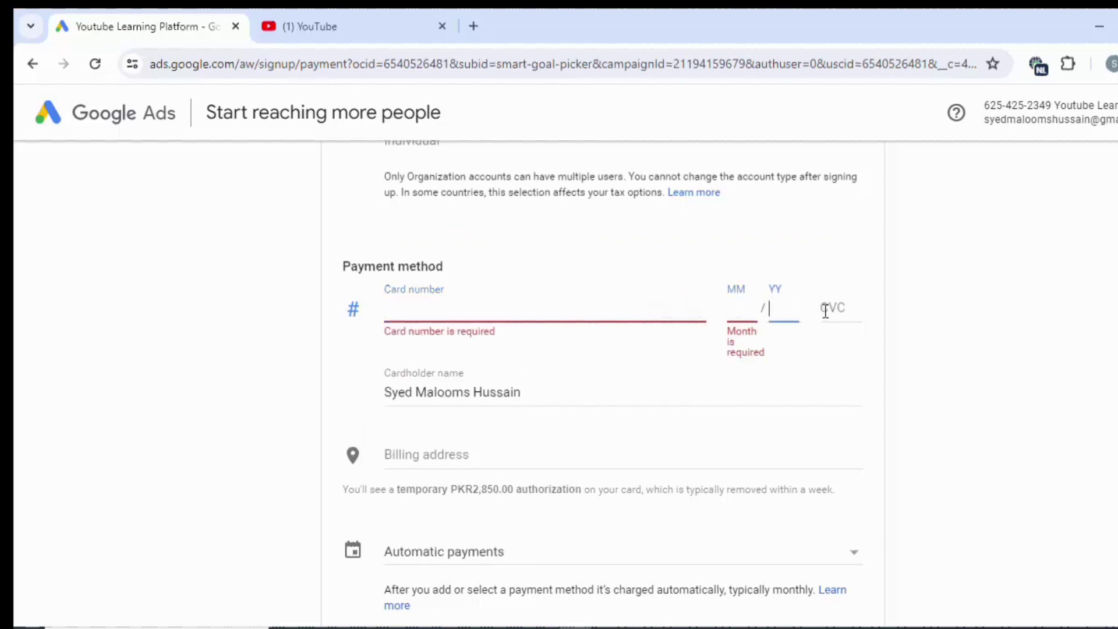
{"action": "left_click", "coordinate": [831, 308]}
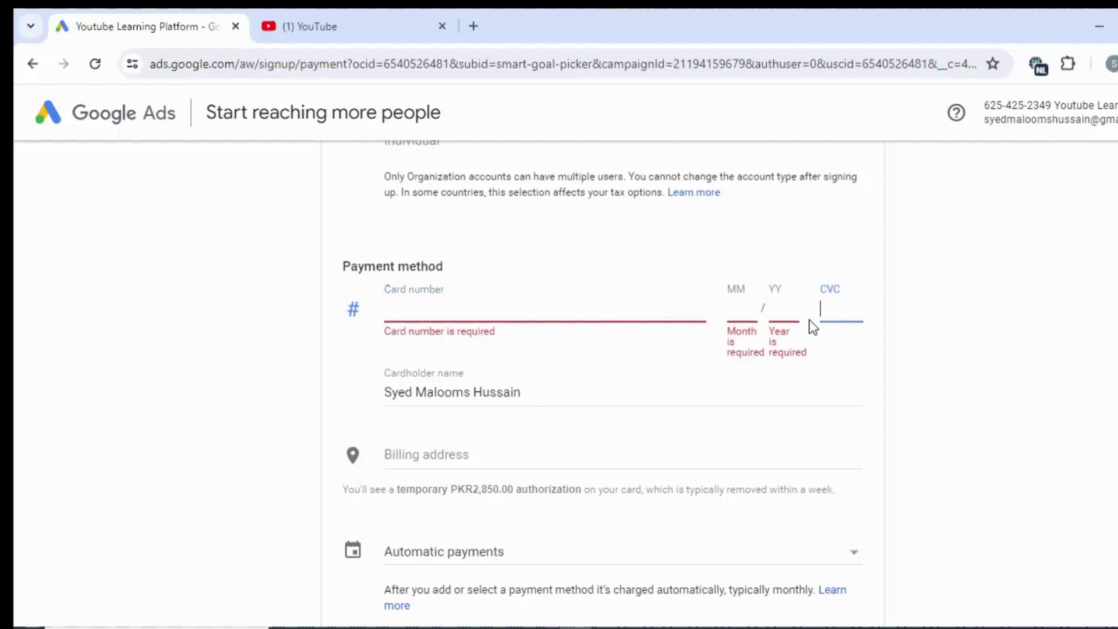
{"action": "scroll", "coordinate": [569, 367], "scroll_direction": "down", "scroll_amount": 5}
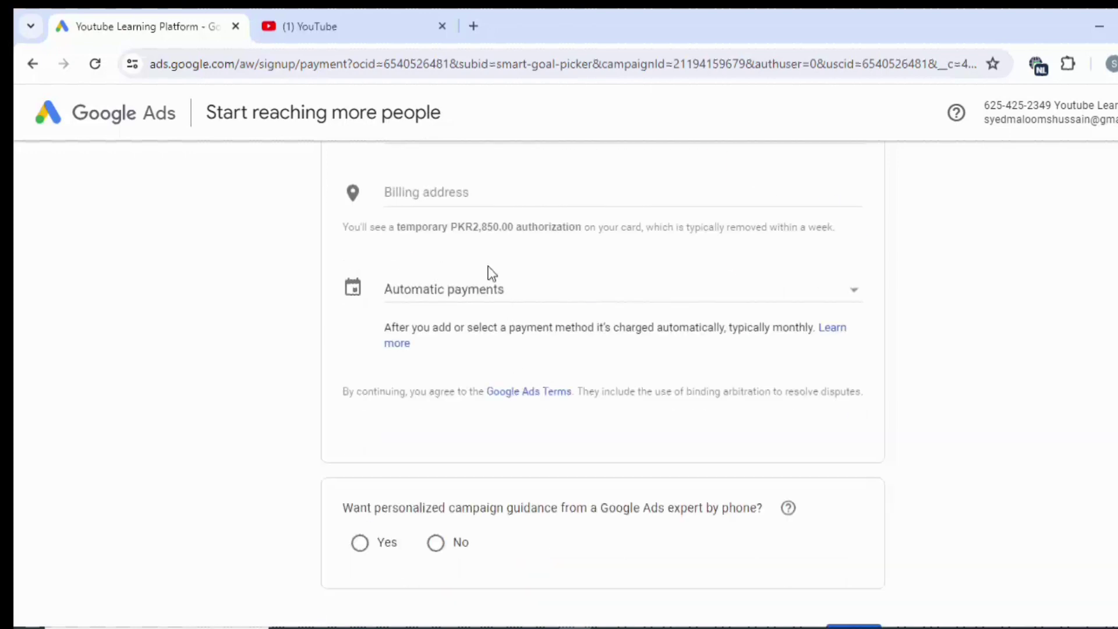
Expand the billing address into address line, Suburb, City and Postal code fields.
{"action": "left_click", "coordinate": [401, 199]}
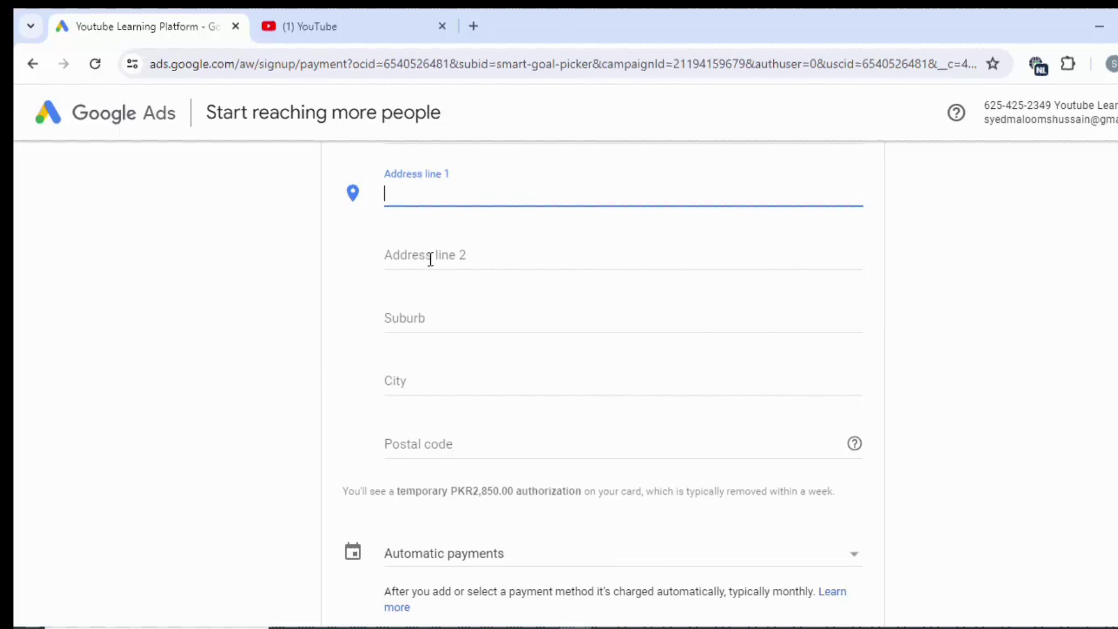
{"action": "left_click", "coordinate": [462, 315]}
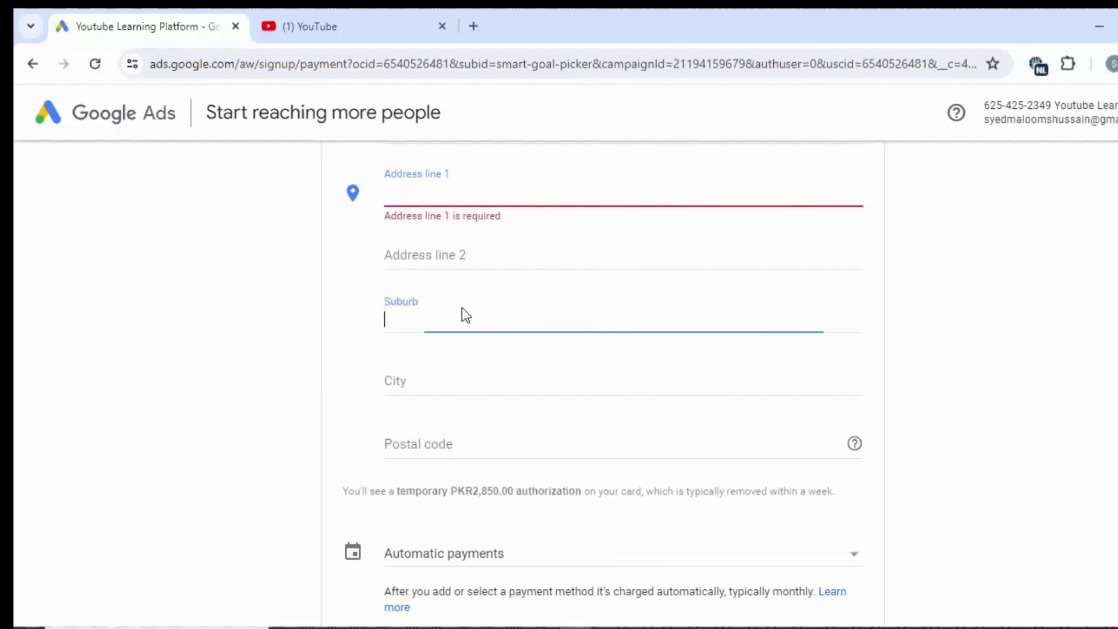
{"action": "left_click", "coordinate": [426, 381]}
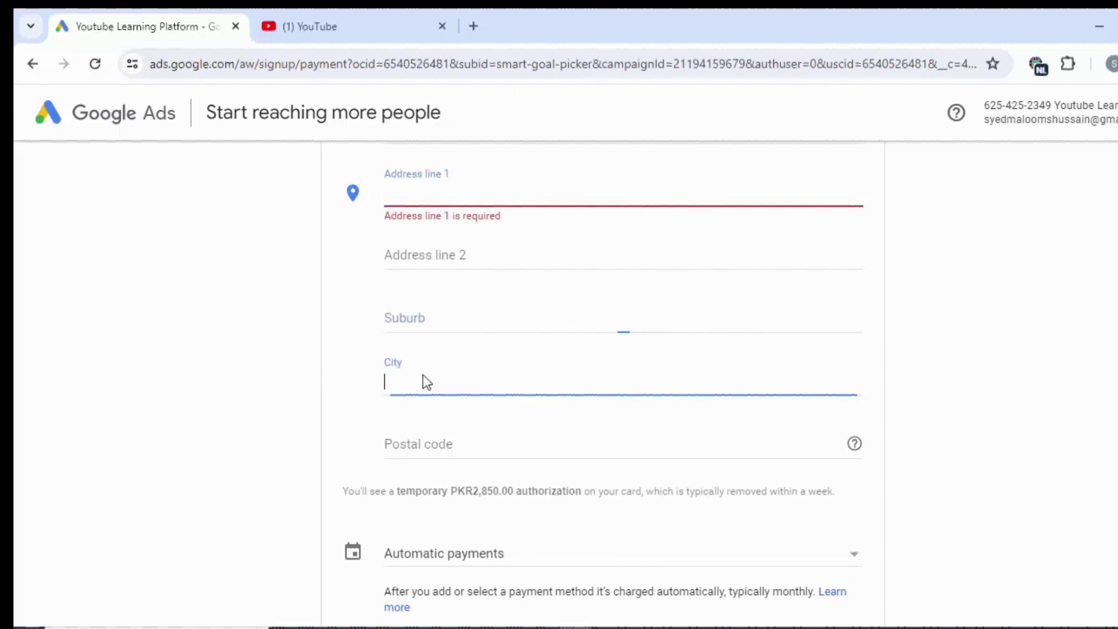
{"action": "left_click", "coordinate": [422, 447]}
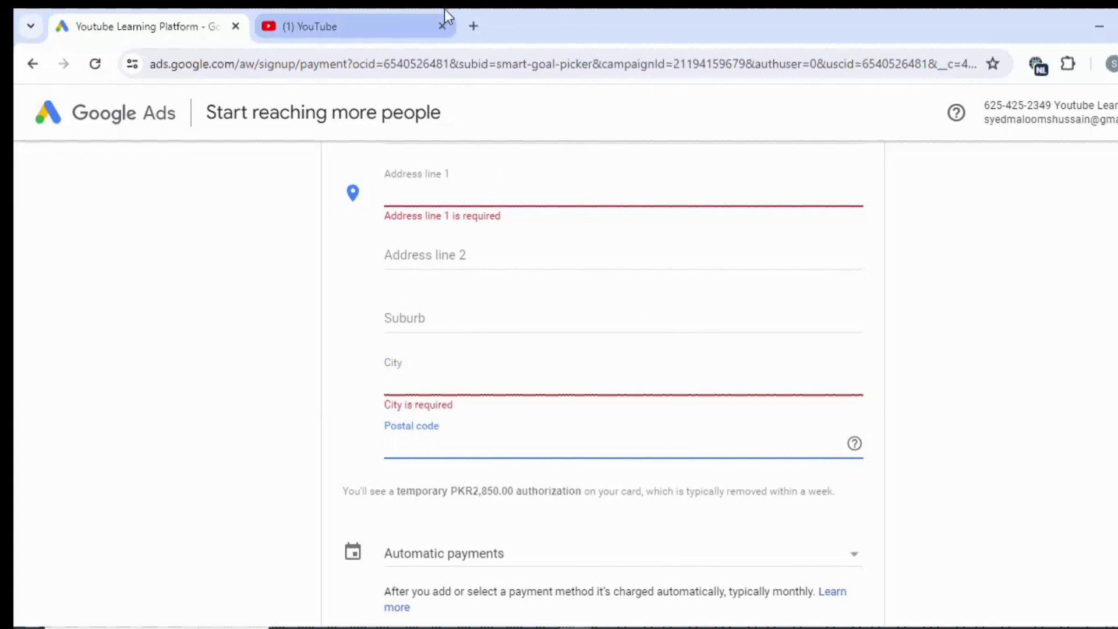
In a new tab, search Google for 'minchinabad postal code' to find the 62230 code.
{"action": "left_click", "coordinate": [474, 23]}
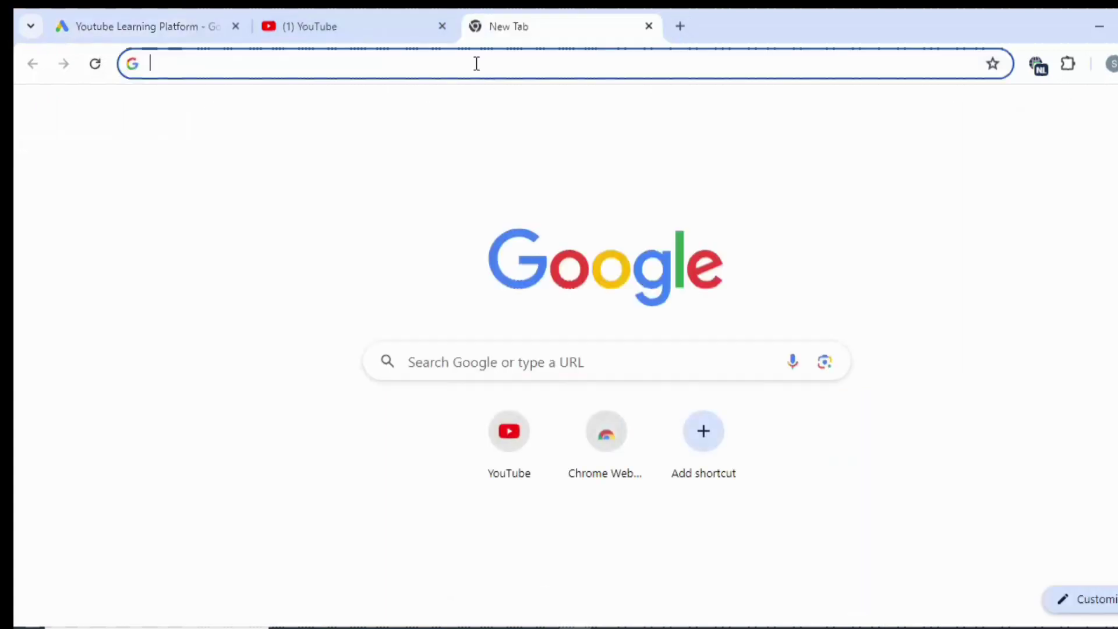
{"action": "type", "text": "minc"}
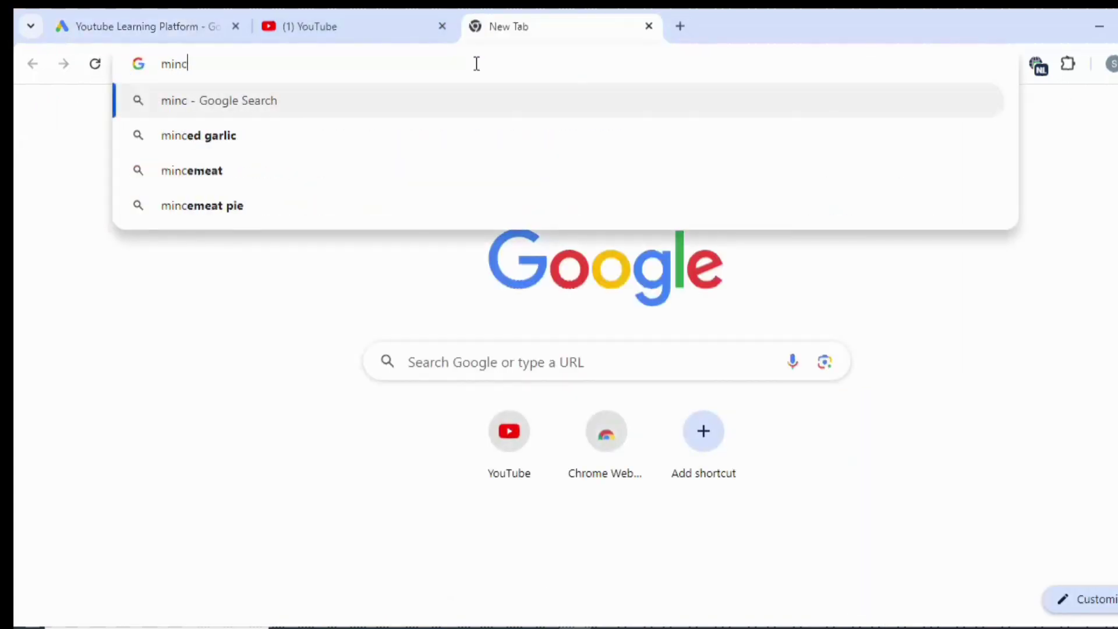
{"action": "type", "text": "hinabad posta"}
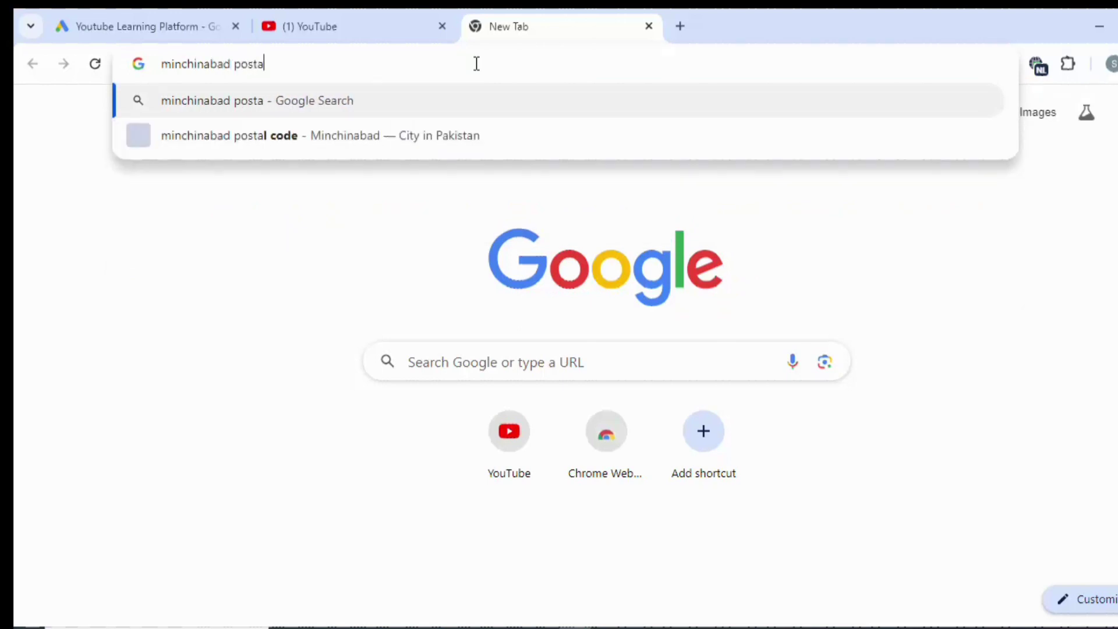
{"action": "key", "text": "Down"}
{"action": "key", "text": "Return"}
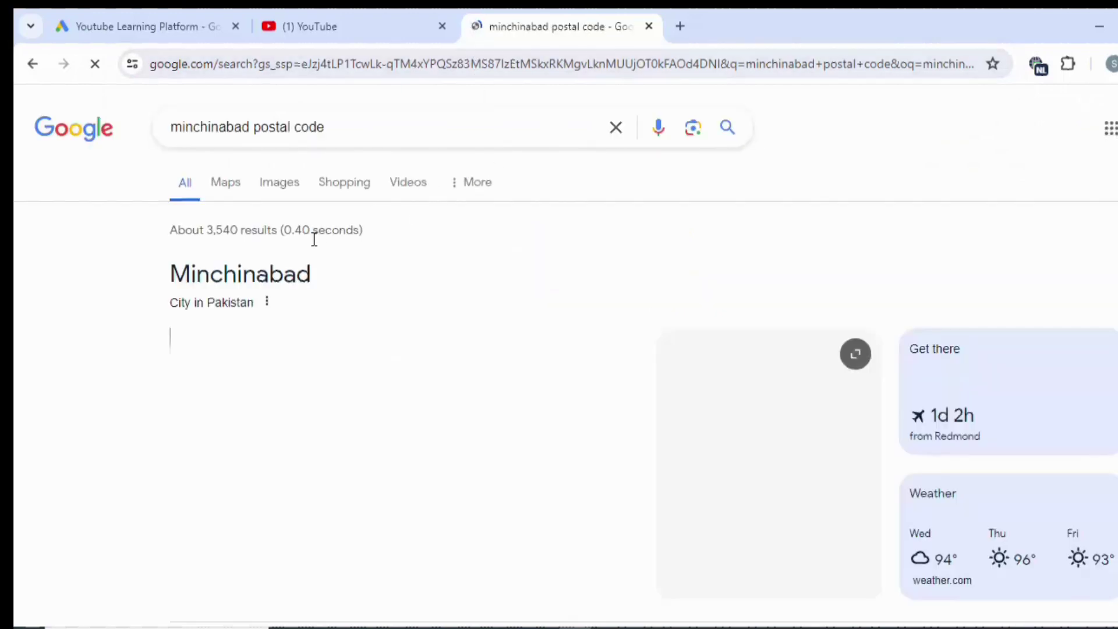
{"action": "scroll", "coordinate": [378, 271], "scroll_direction": "down", "scroll_amount": 5}
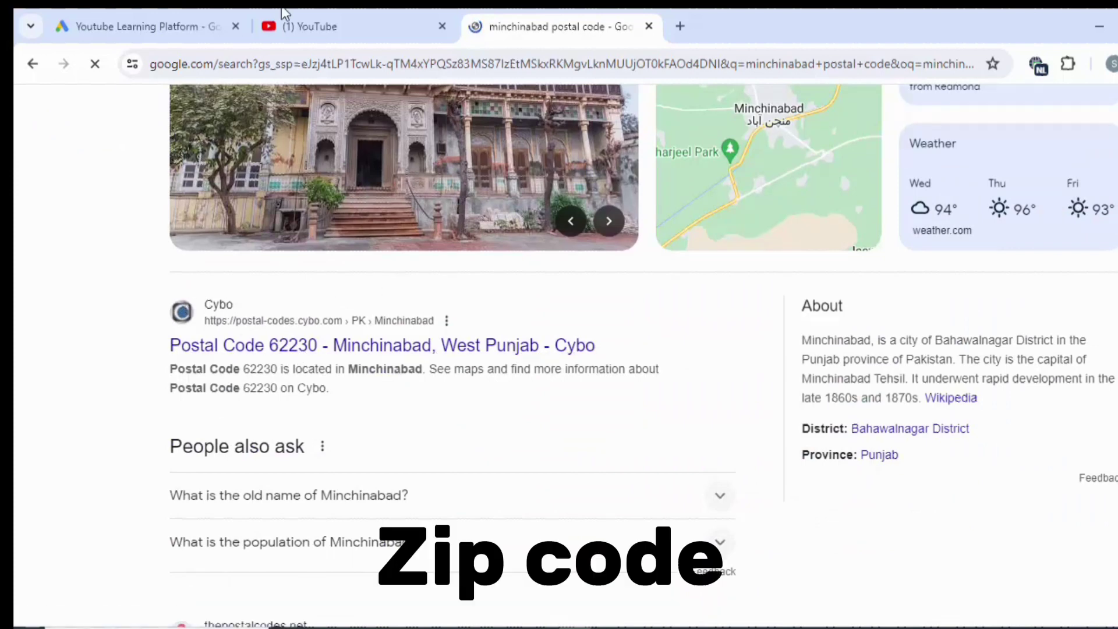
Back in Google Ads, switch the billing payment schedule to Manual payments.
{"action": "left_click", "coordinate": [219, 17]}
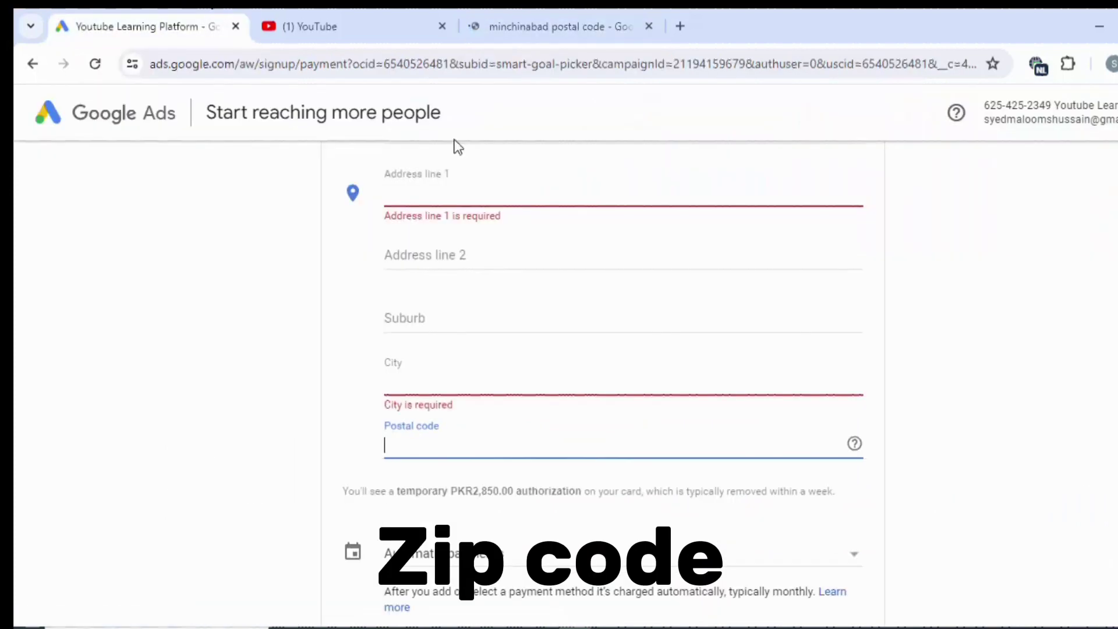
{"action": "scroll", "coordinate": [530, 228], "scroll_direction": "down", "scroll_amount": 3}
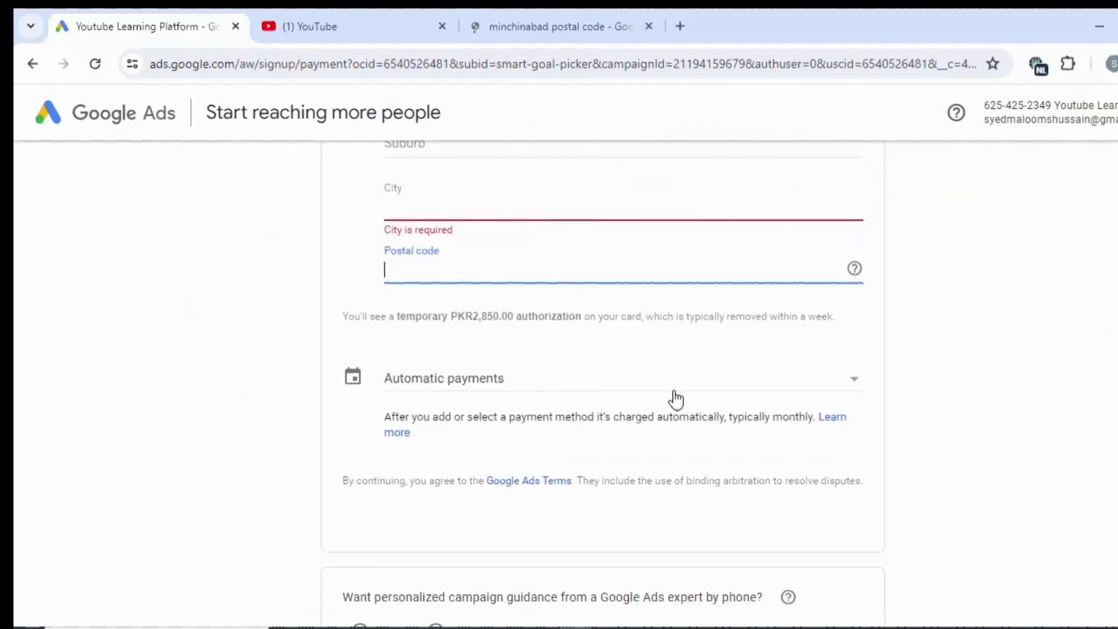
{"action": "left_click", "coordinate": [613, 387]}
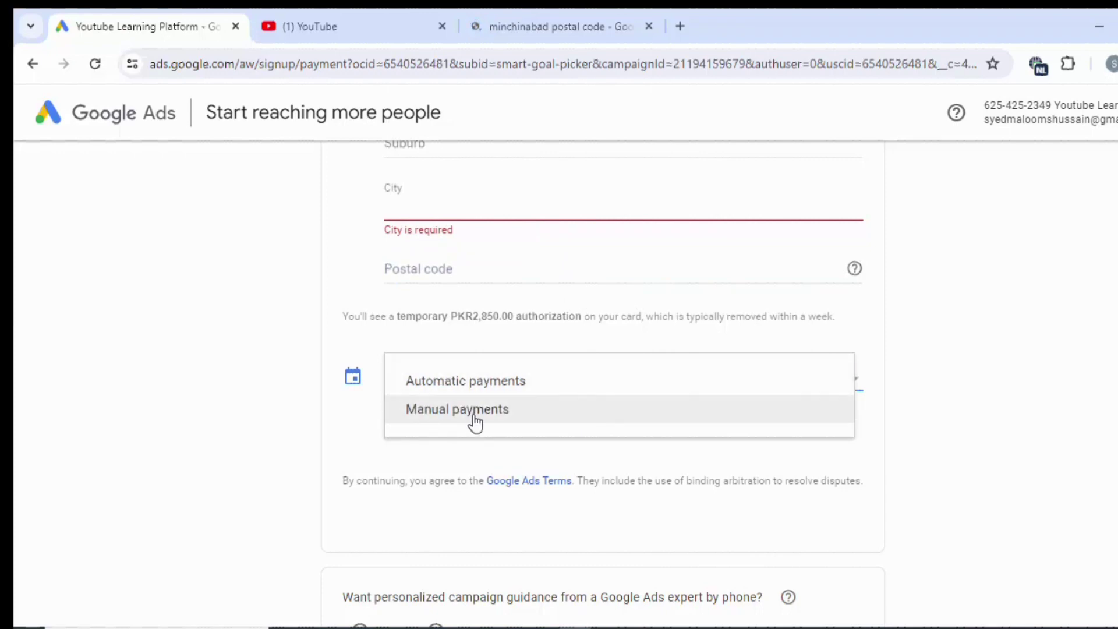
{"action": "left_click", "coordinate": [443, 389]}
{"action": "scroll", "coordinate": [485, 405], "scroll_direction": "down", "scroll_amount": 3}
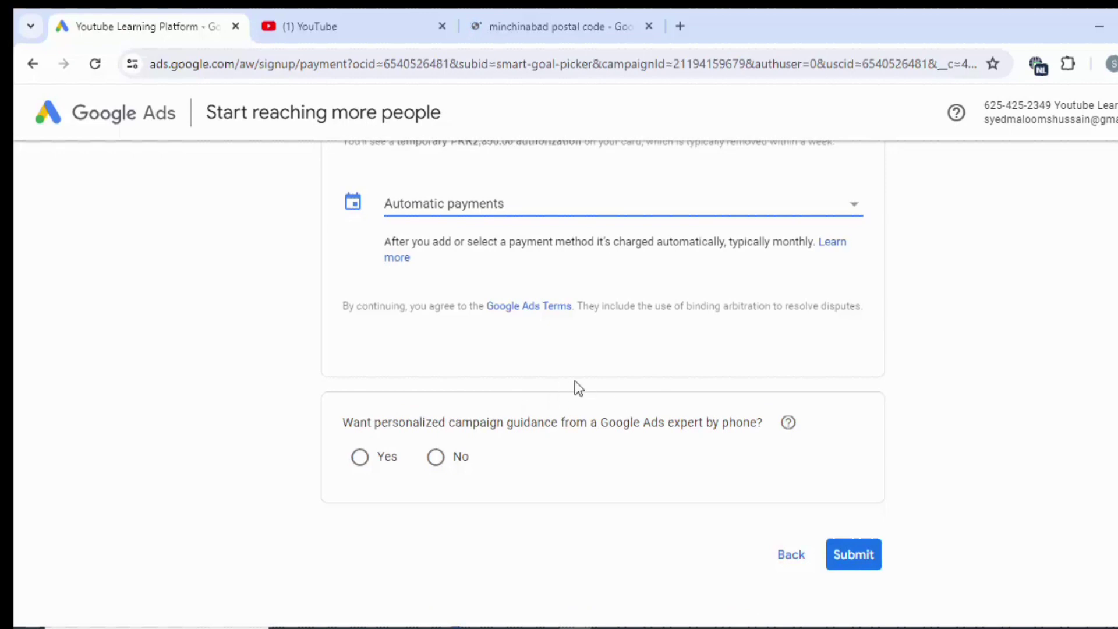
{"action": "scroll", "coordinate": [432, 221], "scroll_direction": "up", "scroll_amount": 15}
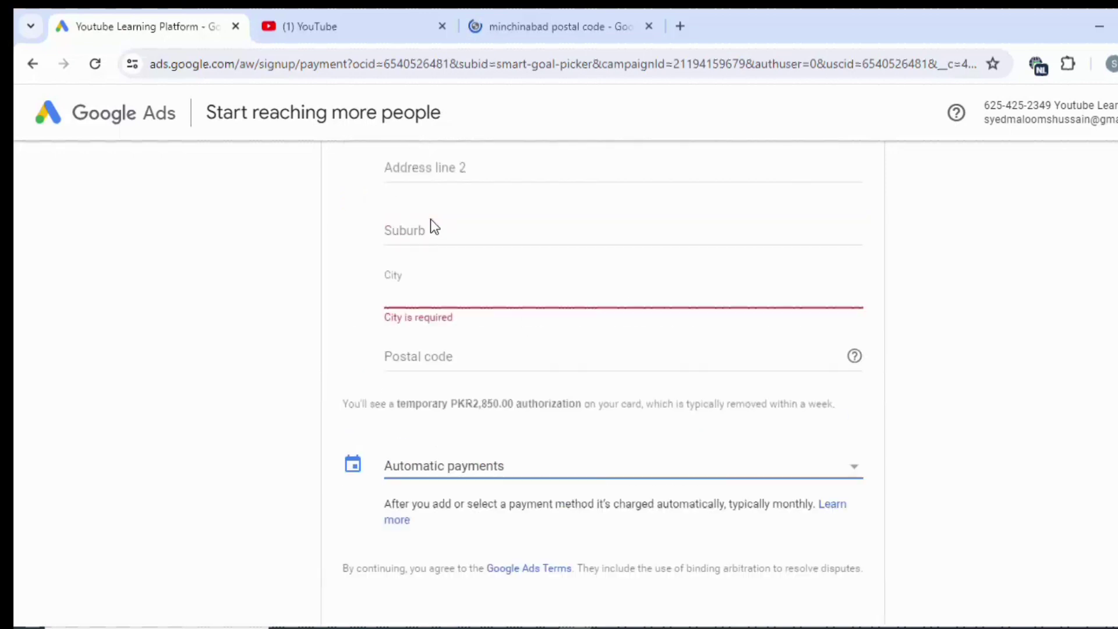
{"action": "scroll", "coordinate": [432, 220], "scroll_direction": "down", "scroll_amount": 10}
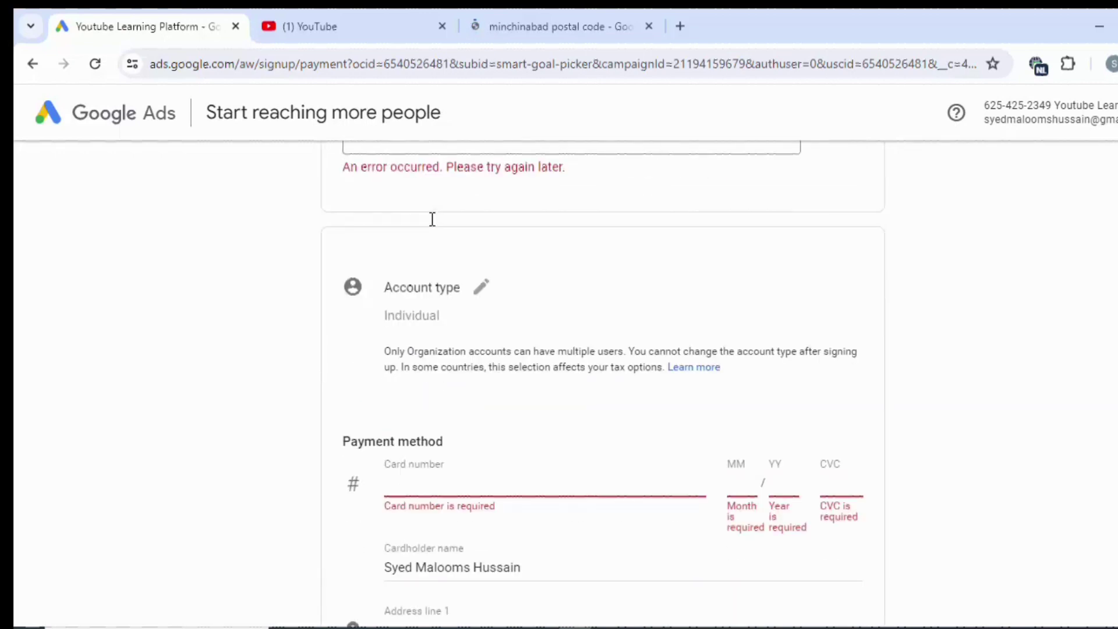
{"action": "scroll", "coordinate": [432, 219], "scroll_direction": "up", "scroll_amount": 2}
{"action": "scroll", "coordinate": [431, 220], "scroll_direction": "down", "scroll_amount": 10}
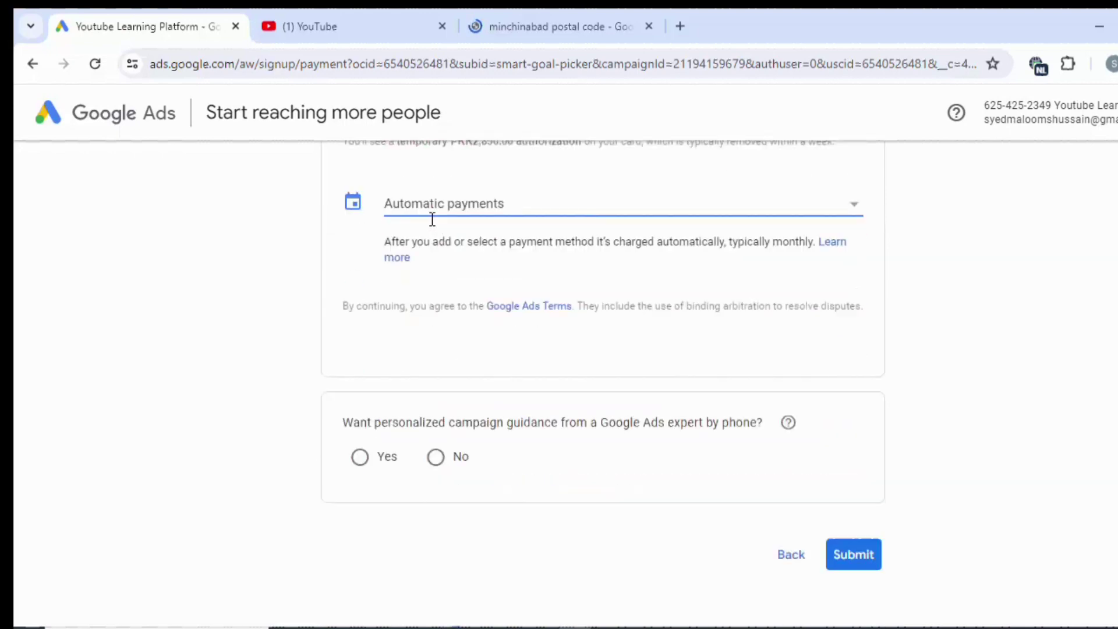
{"action": "scroll", "coordinate": [431, 219], "scroll_direction": "up", "scroll_amount": 3}
{"action": "left_click", "coordinate": [437, 250]}
{"action": "left_click", "coordinate": [439, 278]}
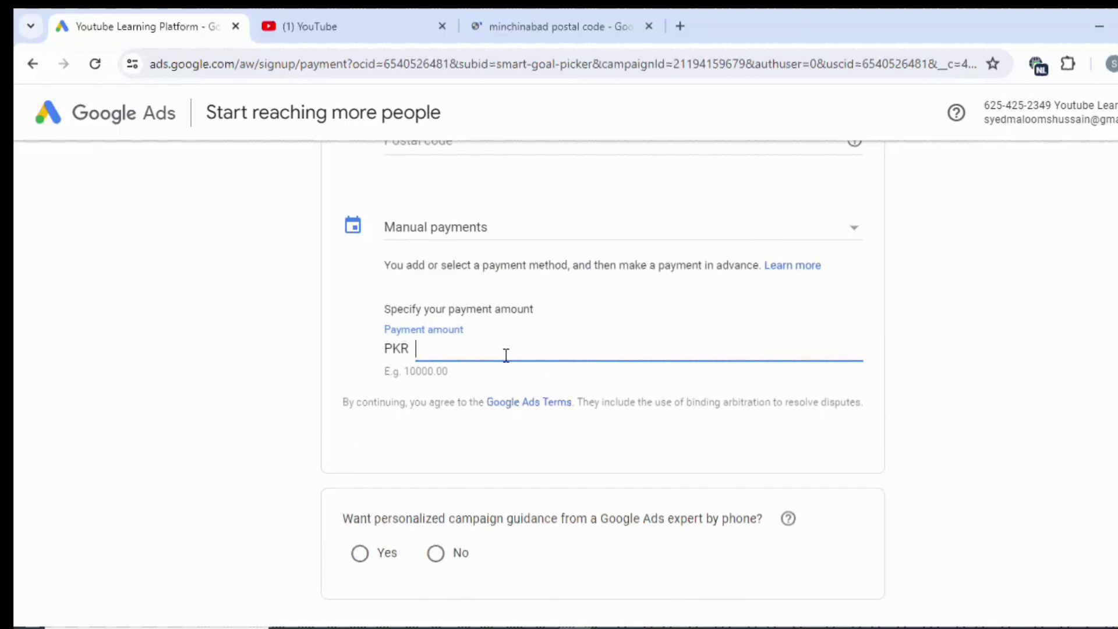
Enter a payment amount of PKR 3,000.
{"action": "type", "text": "30,000"}
{"action": "scroll", "coordinate": [506, 355], "scroll_direction": "down", "scroll_amount": 1}
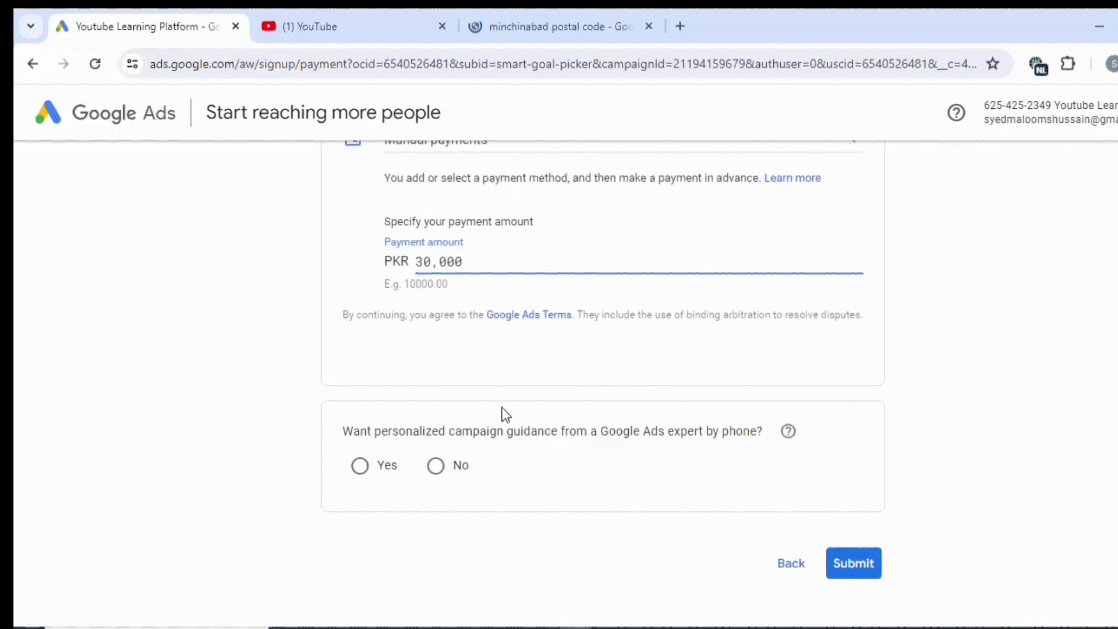
{"action": "key", "text": "BackSpace"}
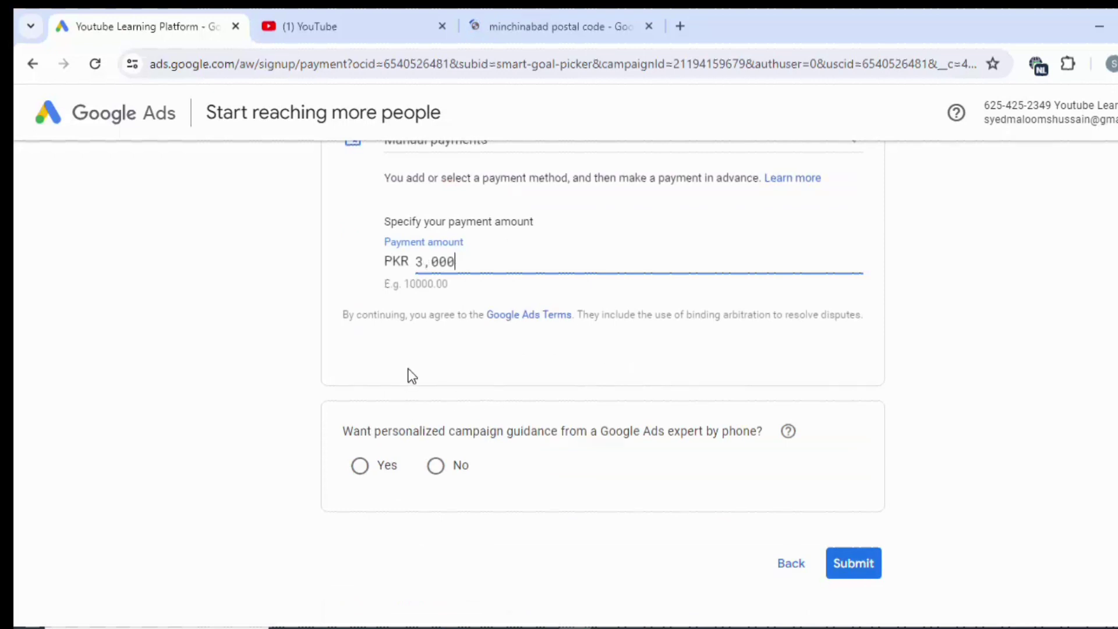